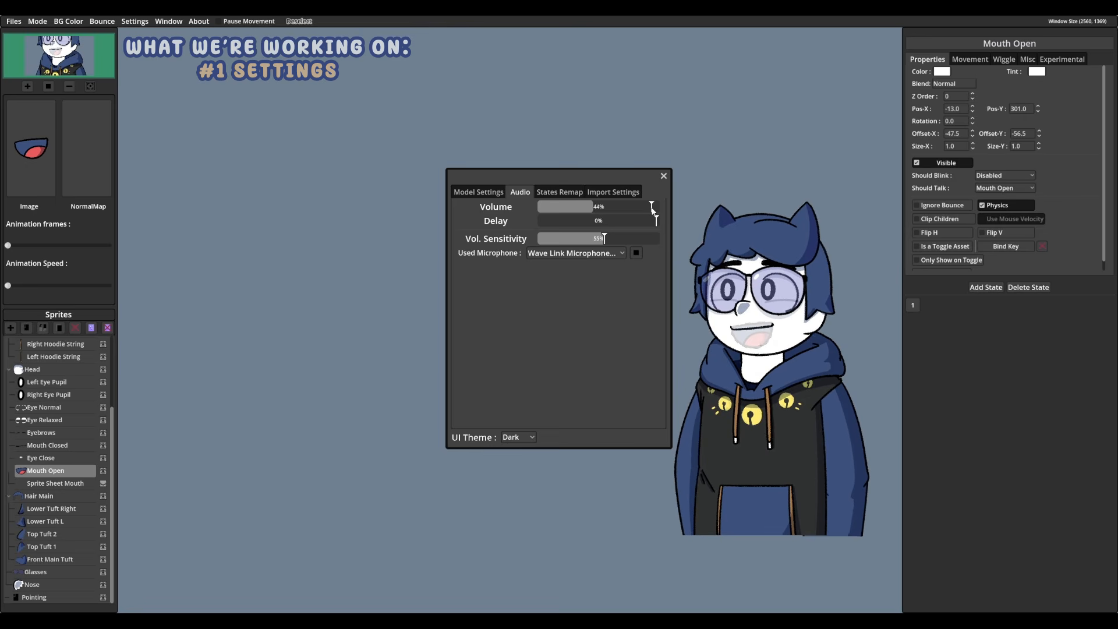
# Step: Lower the microphone volume threshold to about a quarter of its range, and try a low delay threshold before returning it near maximum
pyautogui.moveTo(649, 209); pyautogui.dragTo(636, 208)
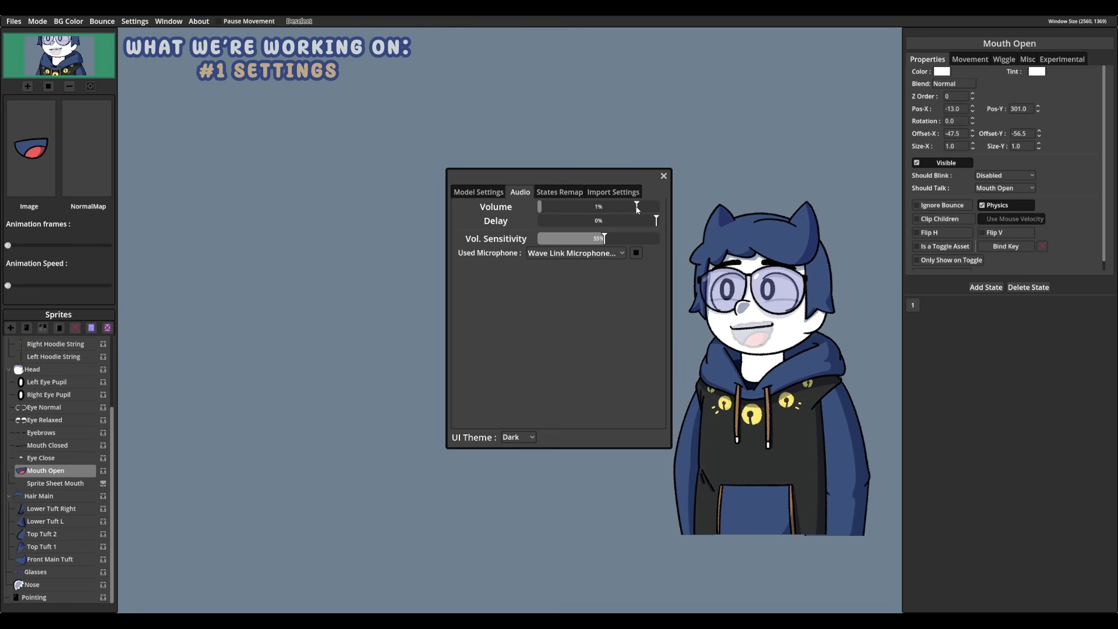
pyautogui.moveTo(636, 206); pyautogui.dragTo(567, 208)
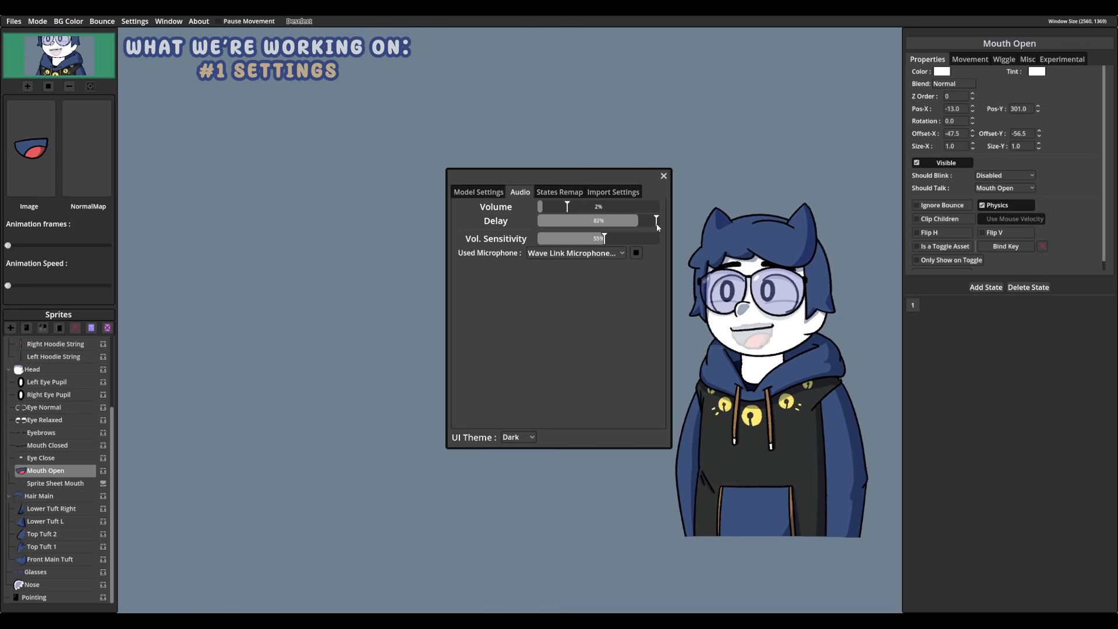
pyautogui.moveTo(658, 222); pyautogui.dragTo(555, 221)
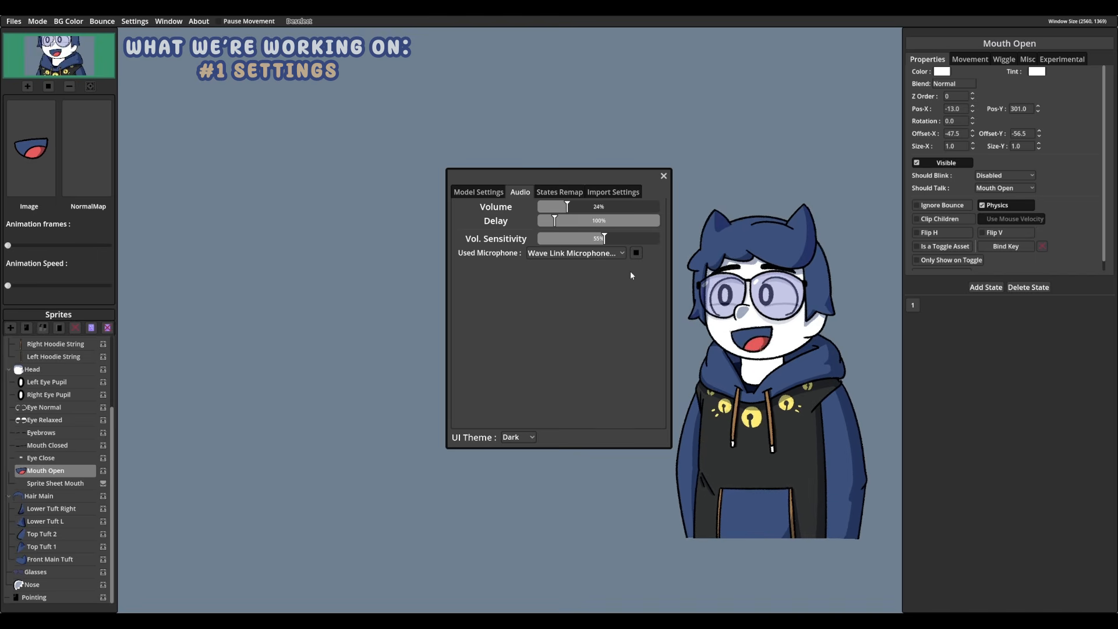
pyautogui.moveTo(557, 222); pyautogui.dragTo(652, 221)
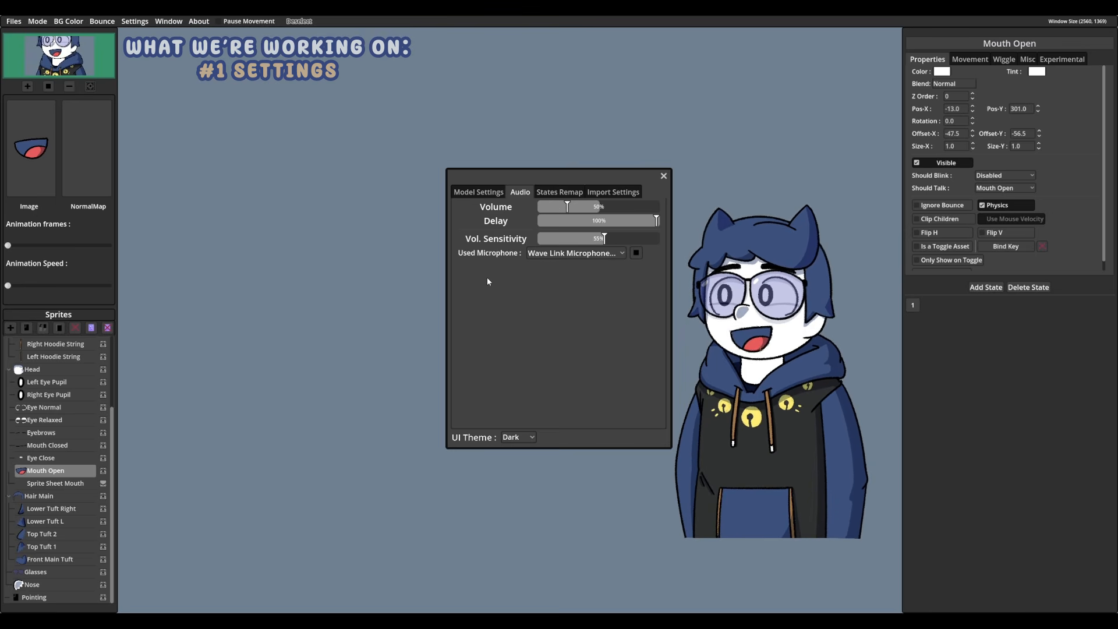
# Step: Try the volume sensitivity at 0% before restoring it to about 55%, and view the import settings
pyautogui.moveTo(604, 238); pyautogui.dragTo(541, 238)
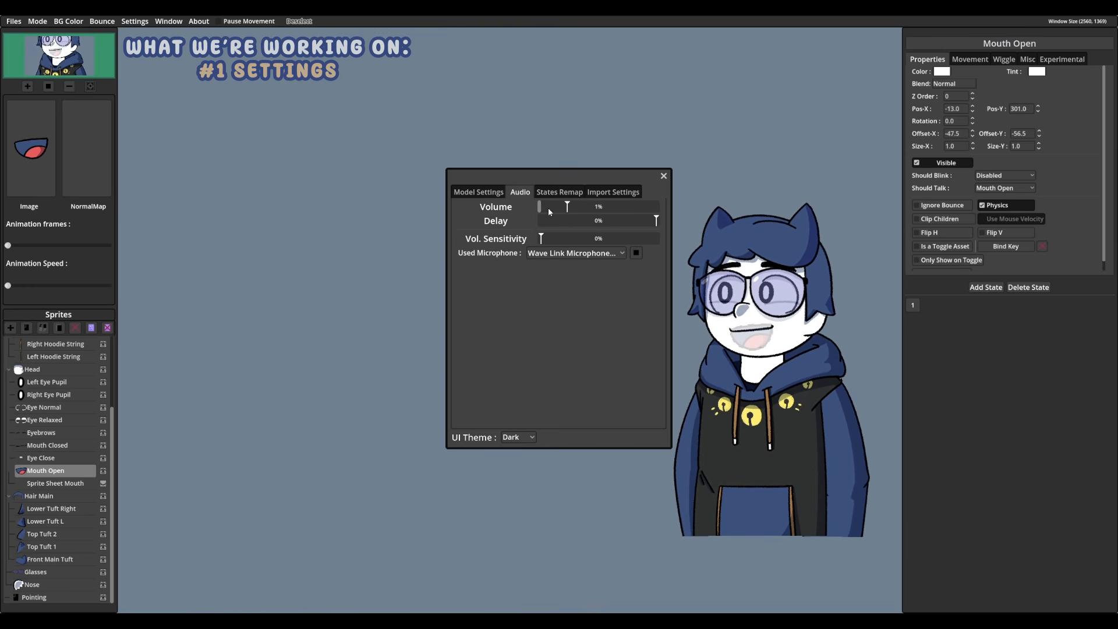
pyautogui.moveTo(541, 238); pyautogui.dragTo(605, 240)
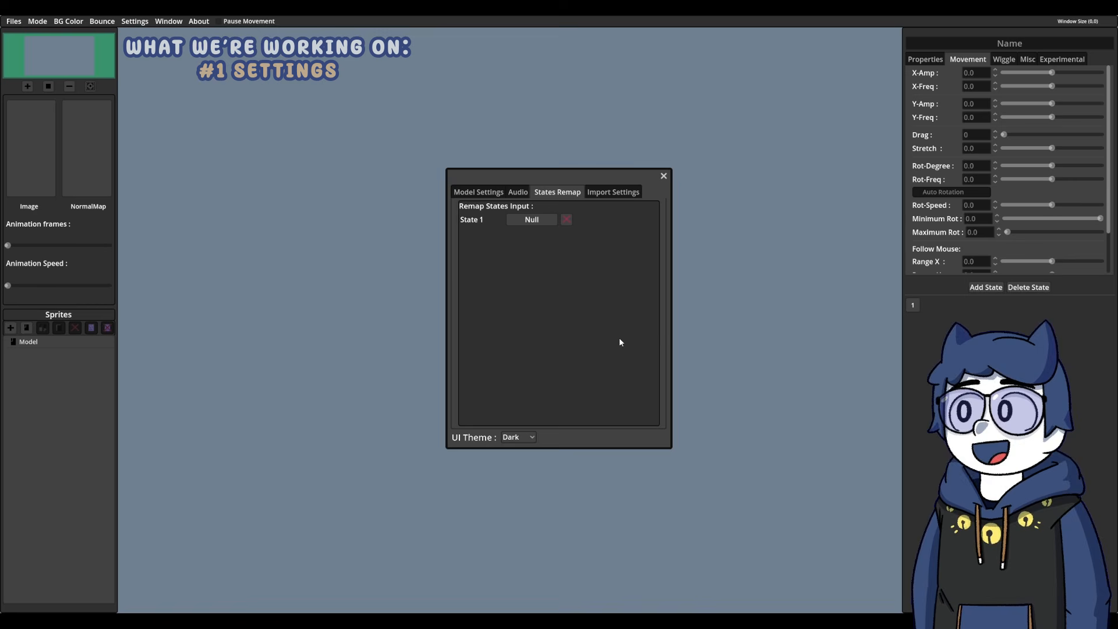
pyautogui.click(604, 195)
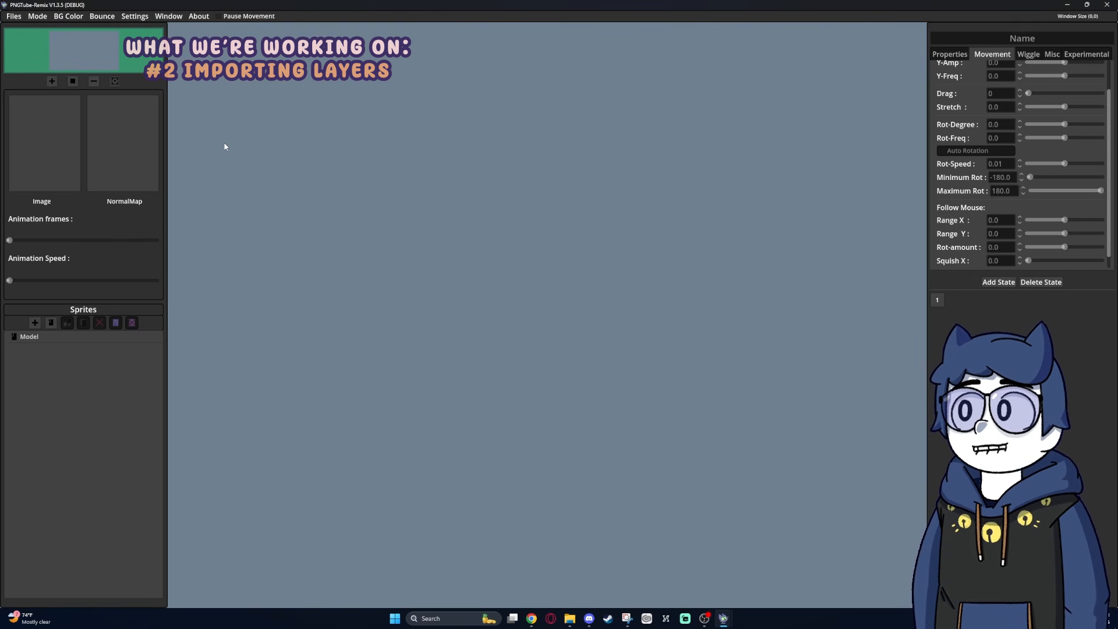
# Step: Import all the avatar layer images from the Tutorial folder with their sprites trimmed
pyautogui.click(14, 15)
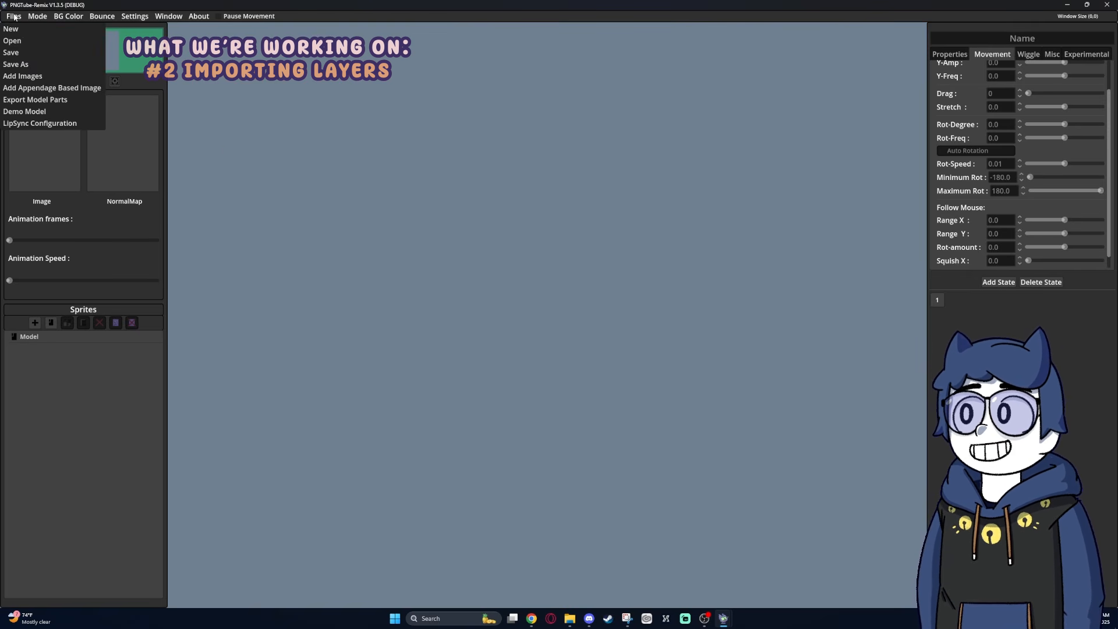
pyautogui.click(48, 78)
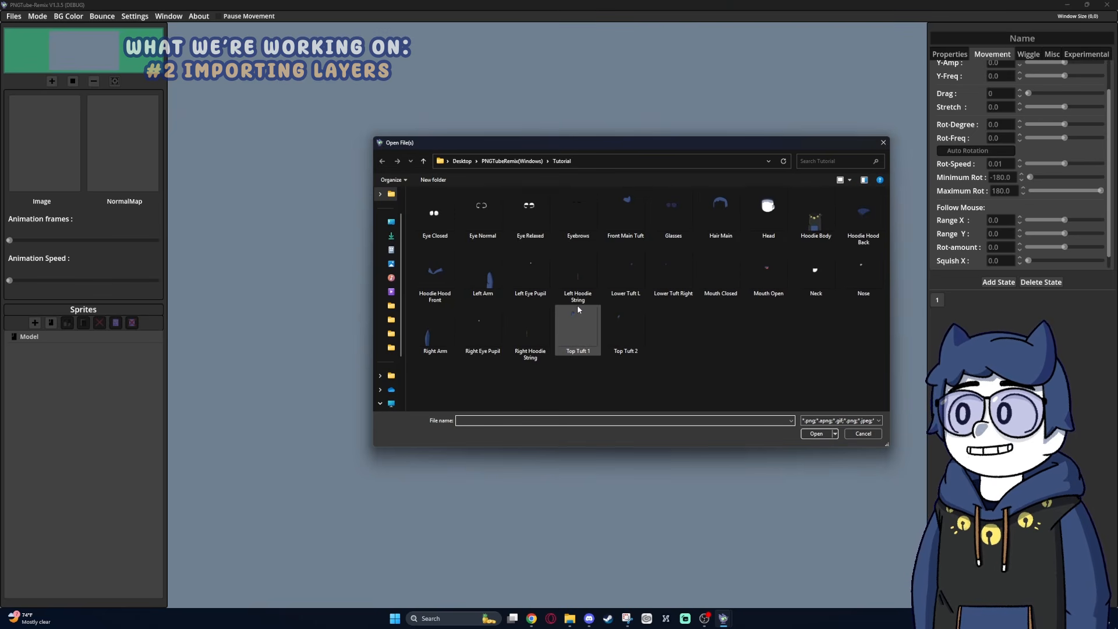
pyautogui.moveTo(865, 373); pyautogui.dragTo(445, 201)
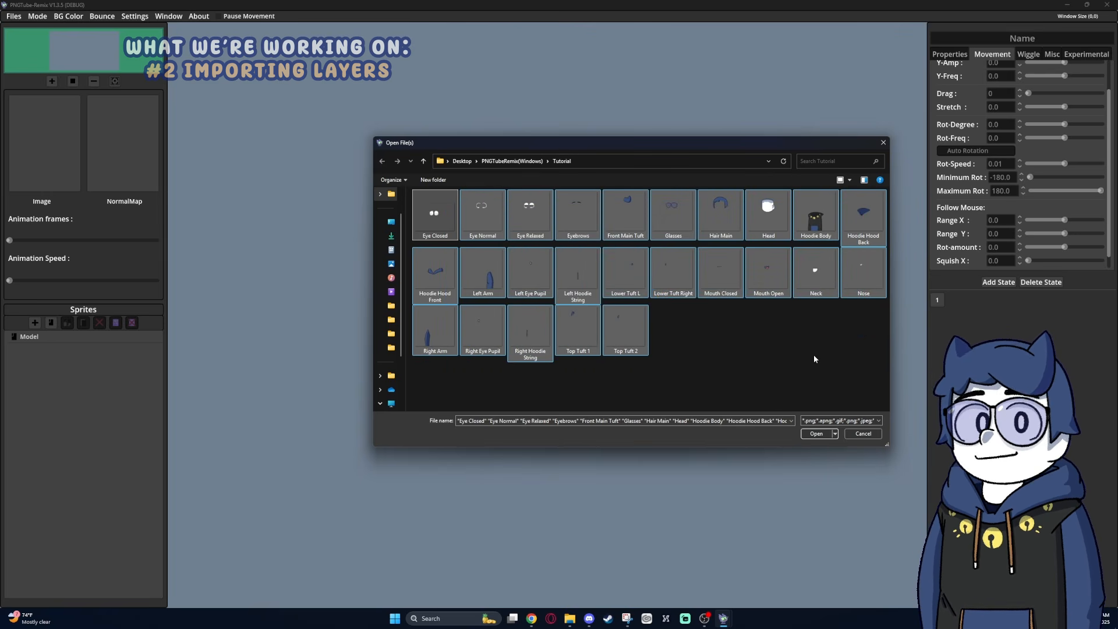
pyautogui.moveTo(882, 368); pyautogui.dragTo(467, 203)
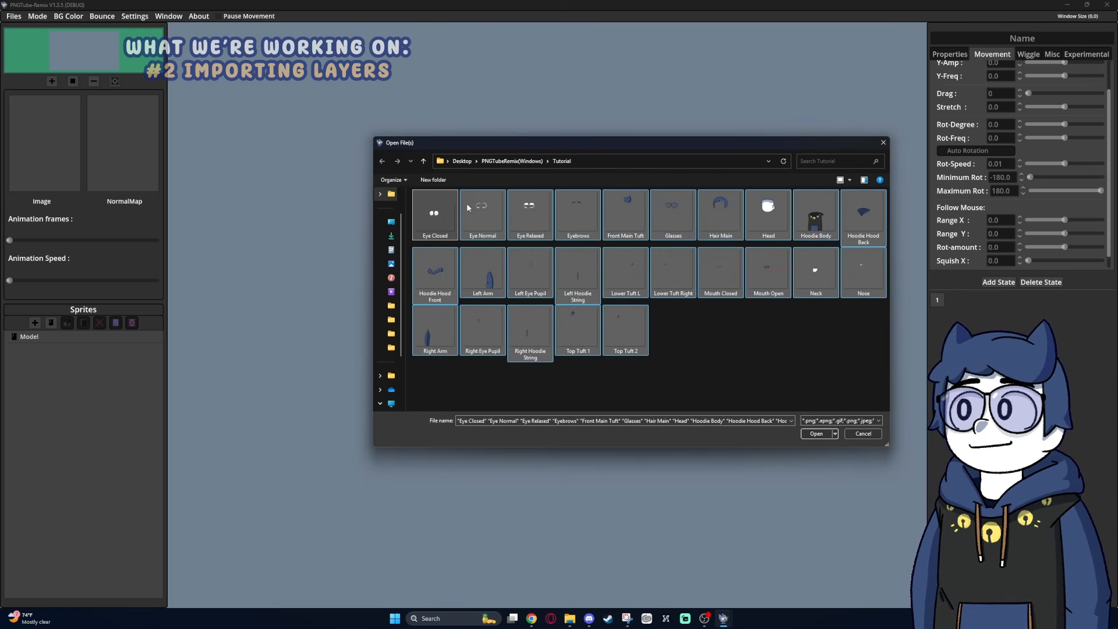
pyautogui.click(817, 434)
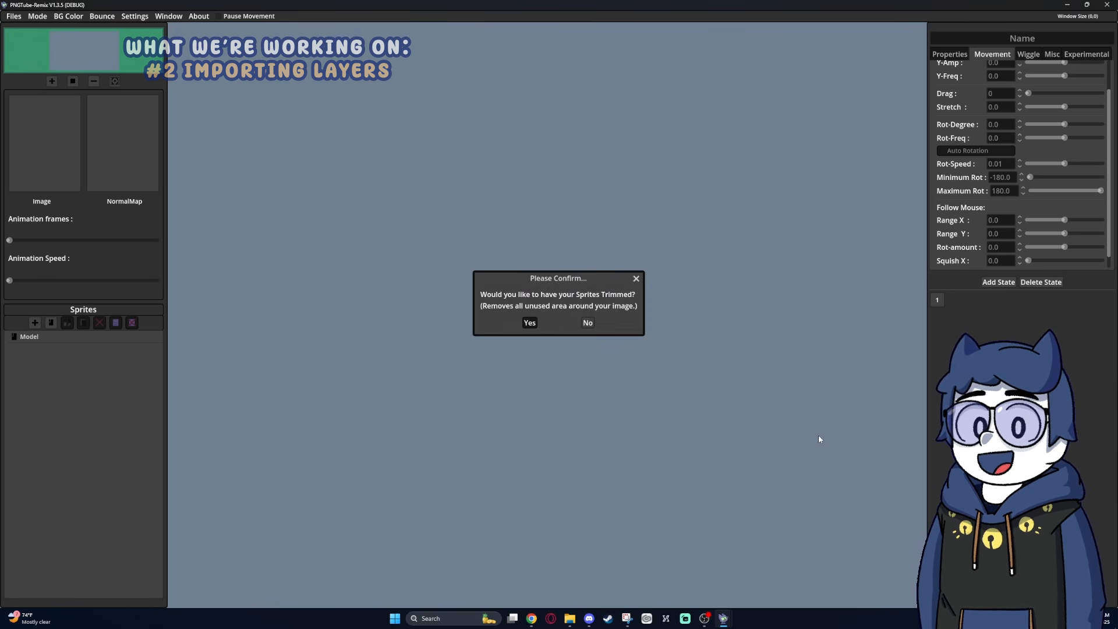
pyautogui.click(529, 324)
pyautogui.scroll(-3, 529, 326)
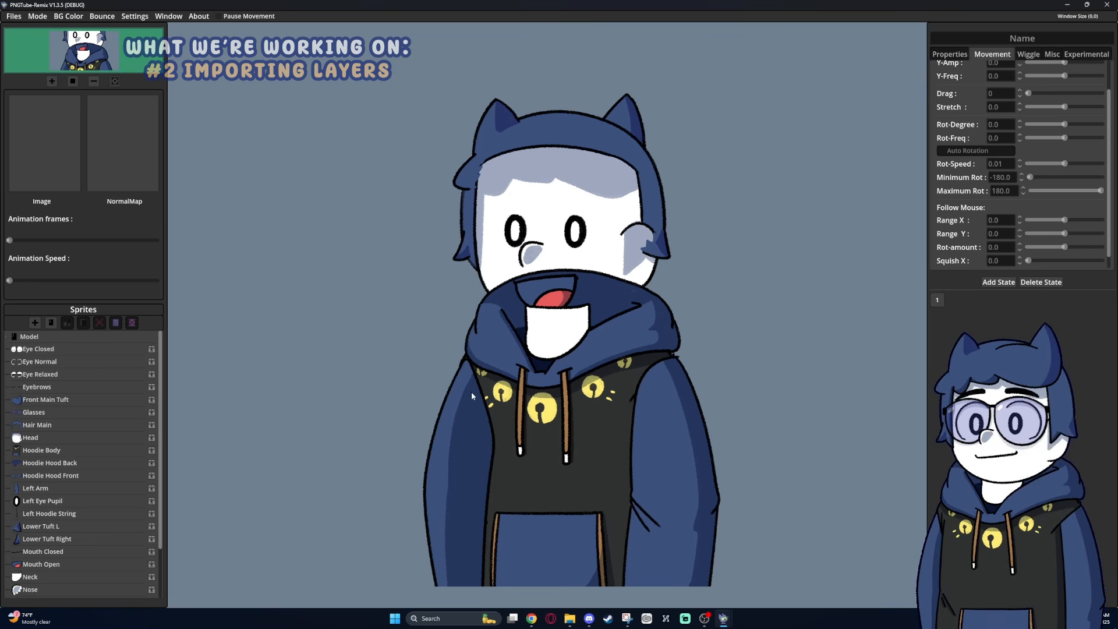
# Step: Move the Hair Main sprite directly below Head in the sprite list so the hair draws over the head
pyautogui.moveTo(161, 343); pyautogui.dragTo(165, 420)
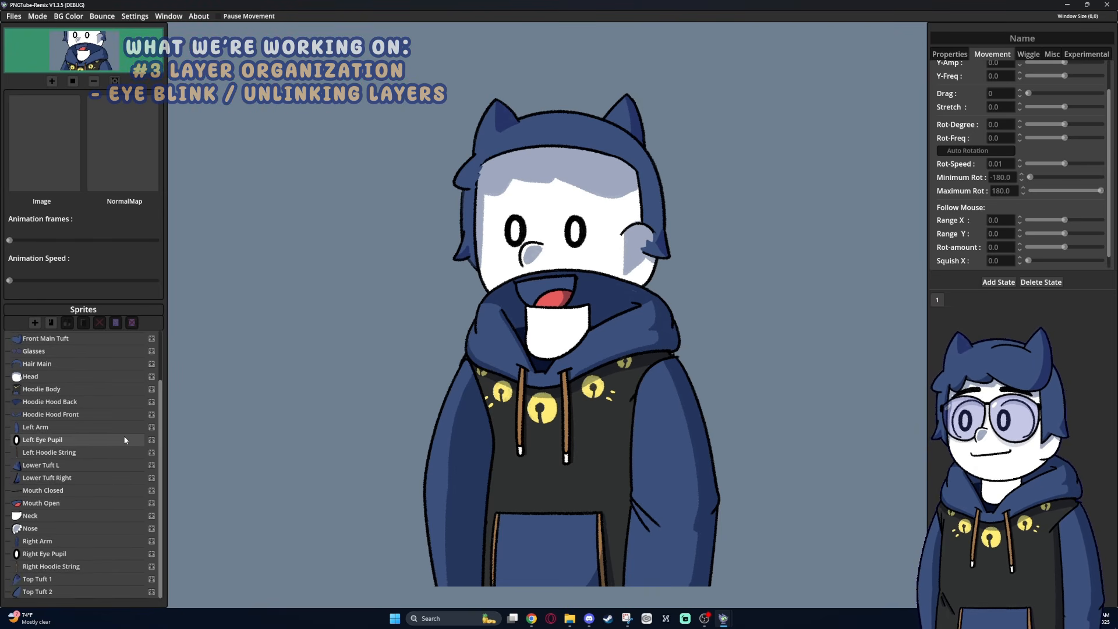
pyautogui.scroll(3, 125, 440)
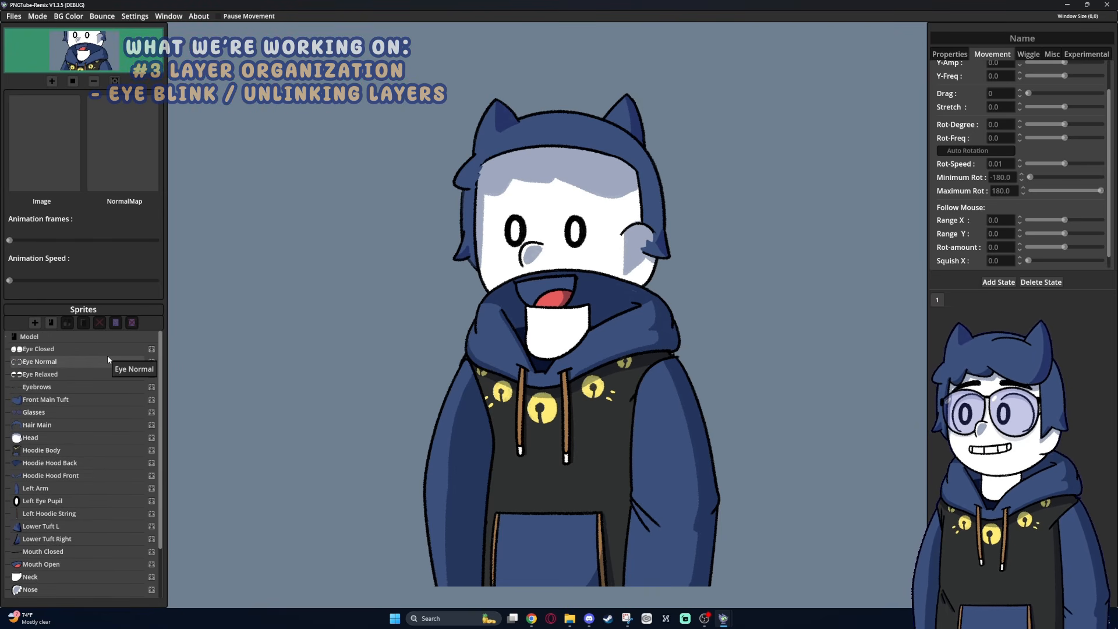
pyautogui.scroll(-3, 111, 429)
pyautogui.scroll(2, 85, 567)
pyautogui.scroll(1, 85, 567)
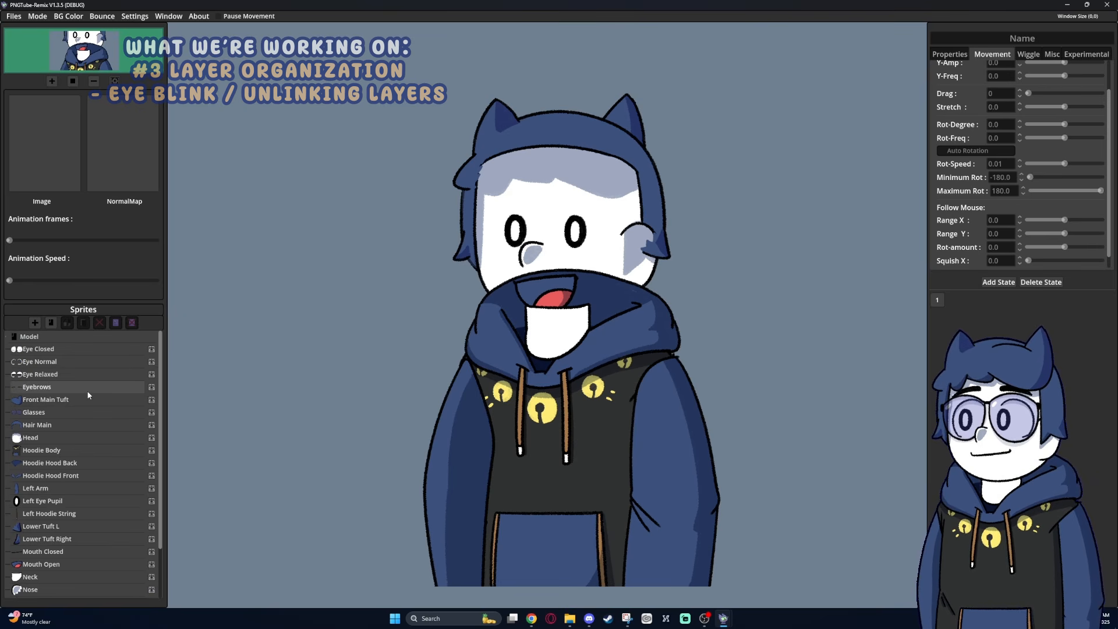
pyautogui.click(78, 425)
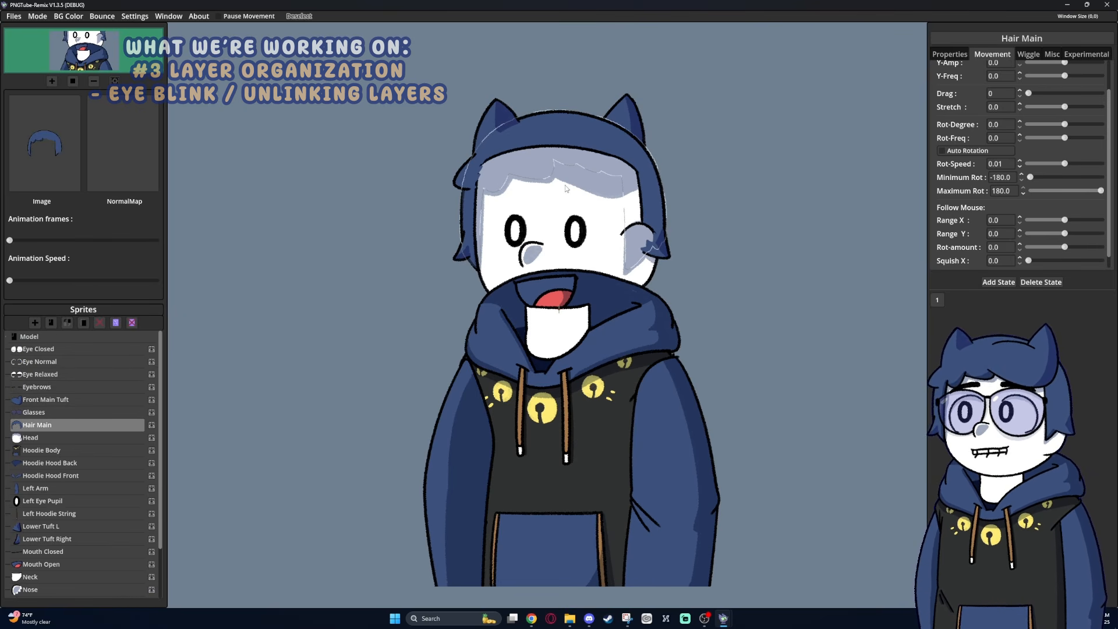
pyautogui.click(44, 415)
pyautogui.click(44, 426)
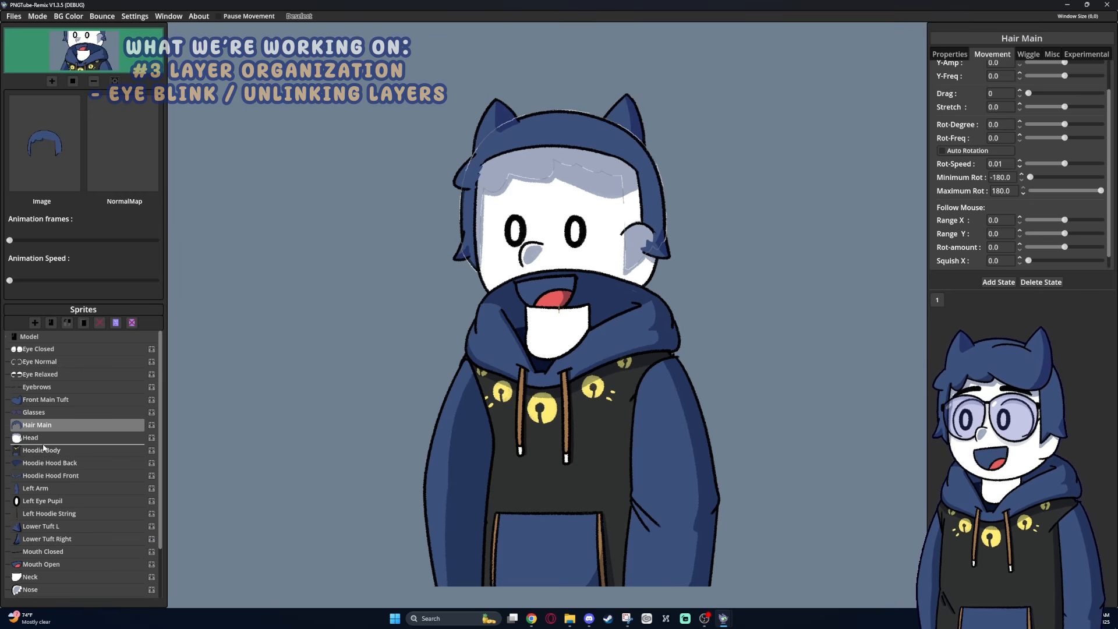
pyautogui.moveTo(44, 449); pyautogui.dragTo(44, 448)
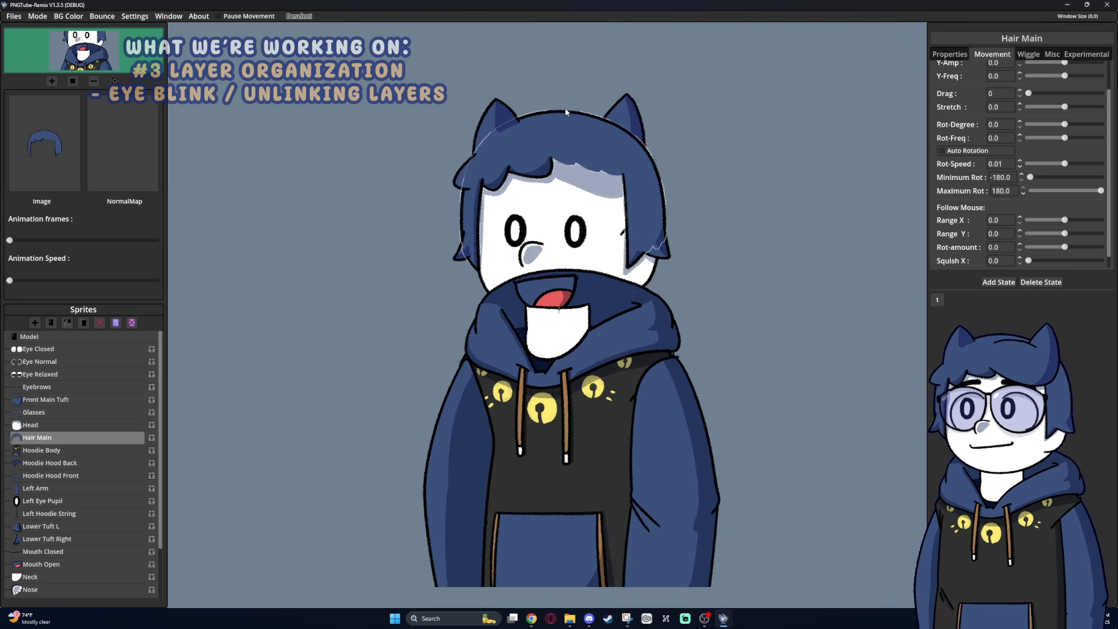
# Step: Move Front Main Tuft directly below Hair Main and Eyebrows directly below Head in the sprite list
pyautogui.click(79, 400)
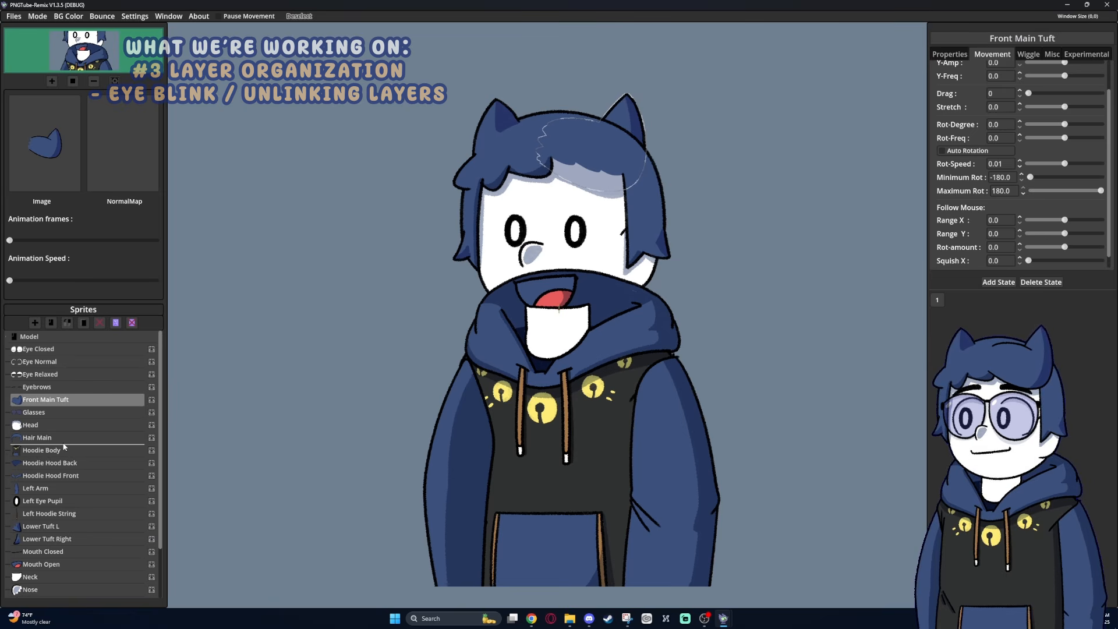
pyautogui.moveTo(64, 447)
pyautogui.mouseDown()
pyautogui.moveTo(65, 433)
pyautogui.moveTo(45, 443)
pyautogui.mouseUp()
pyautogui.click(62, 390)
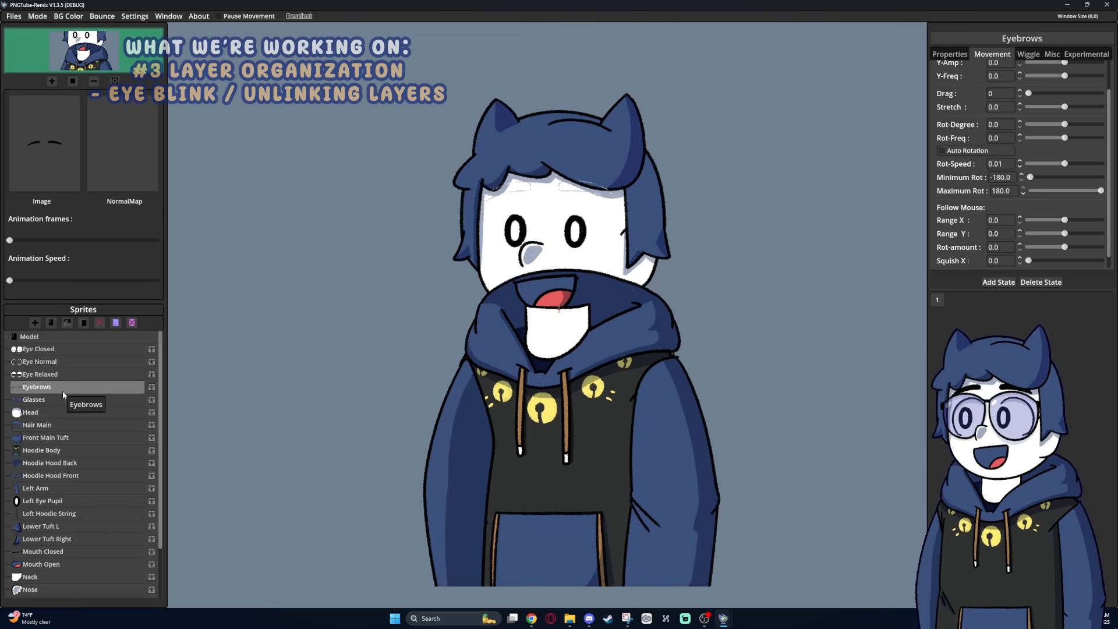
pyautogui.moveTo(62, 390); pyautogui.dragTo(55, 417)
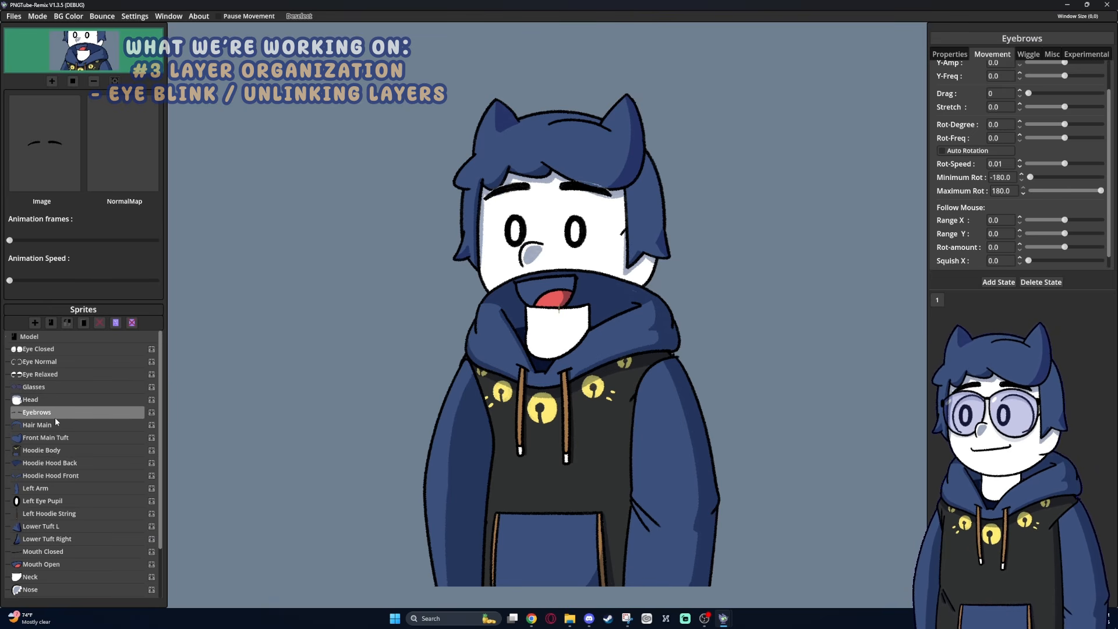
# Step: Move the Glasses sprite to the end of the sprite list so it draws over the face
pyautogui.click(79, 362)
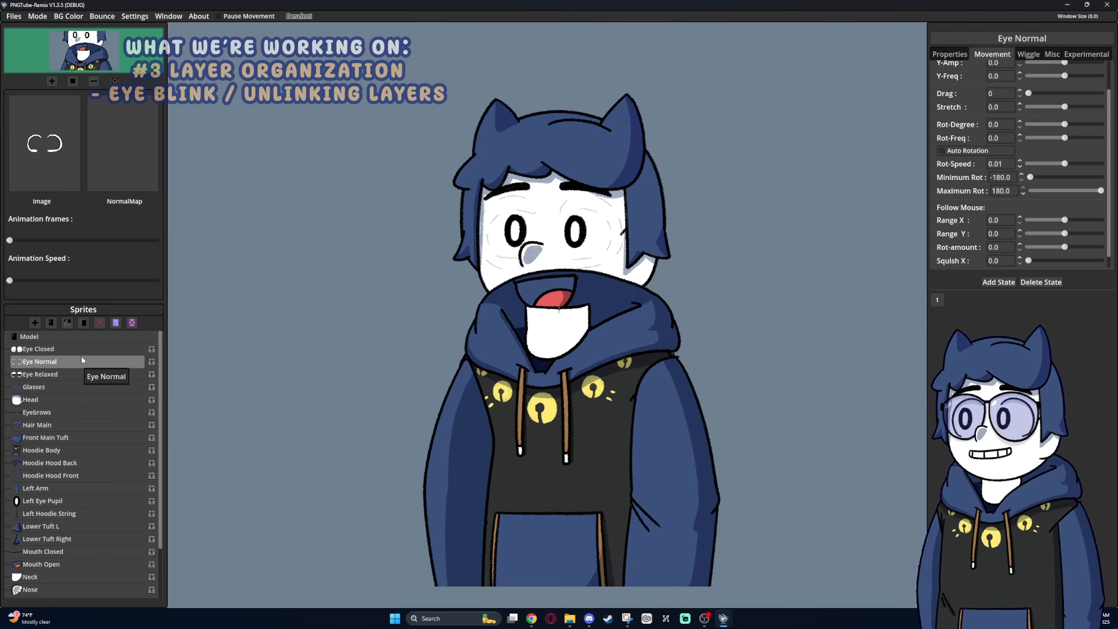
pyautogui.click(86, 353)
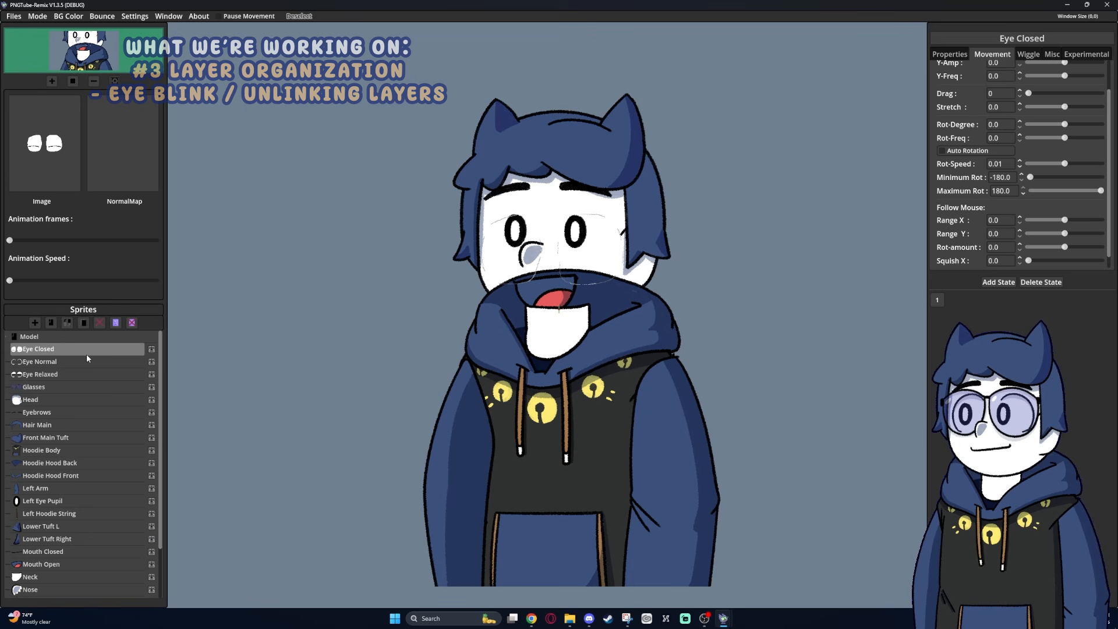
pyautogui.click(69, 388)
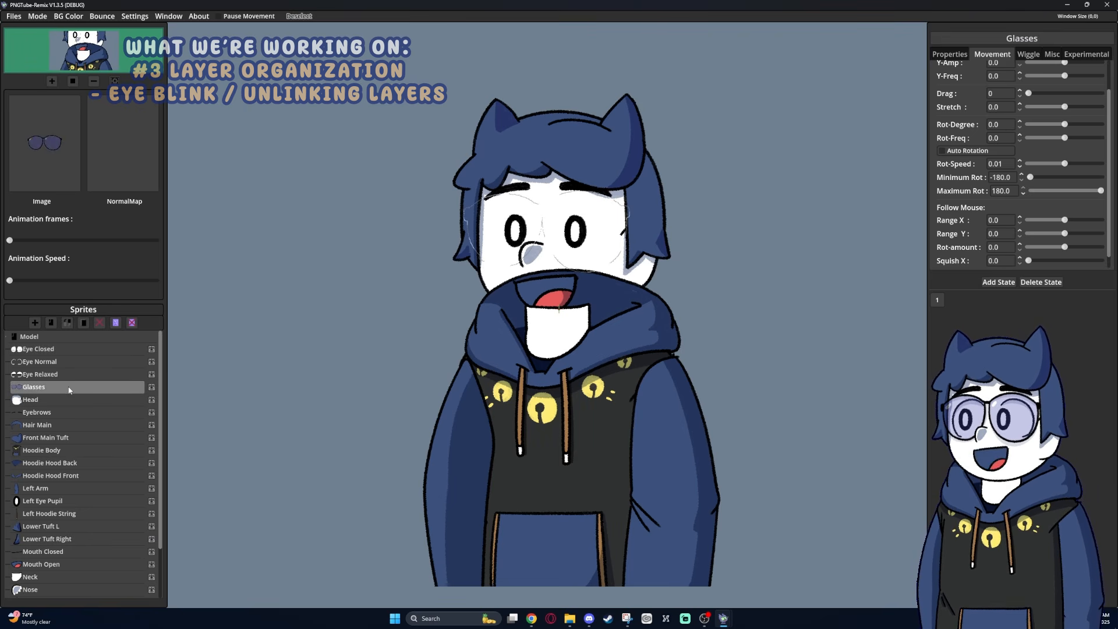
pyautogui.scroll(-2, 81, 523)
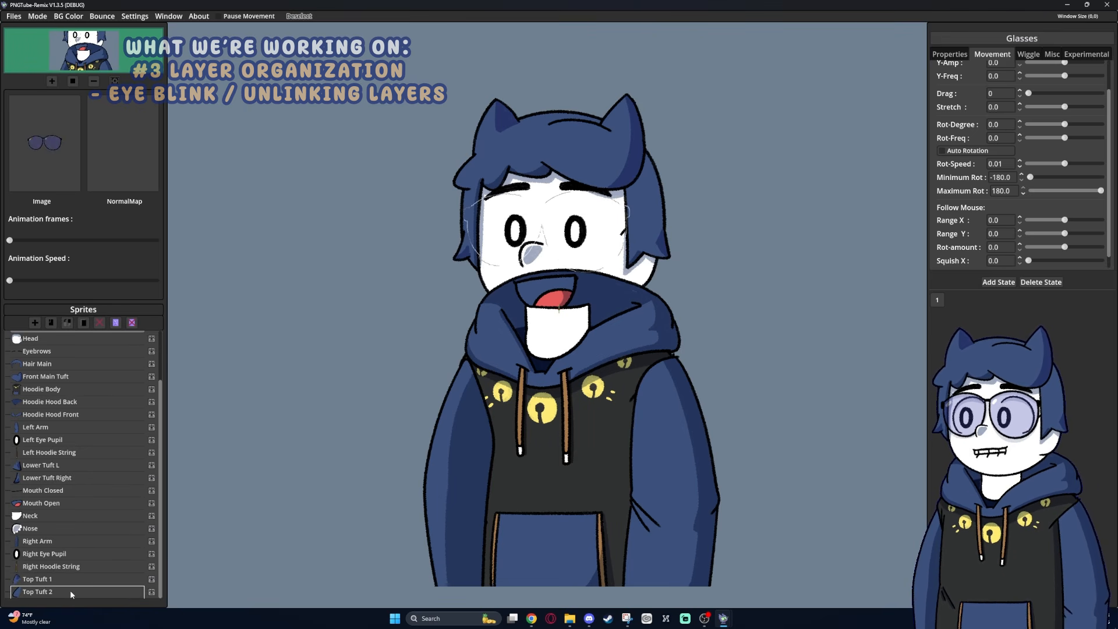
pyautogui.scroll(2, 91, 502)
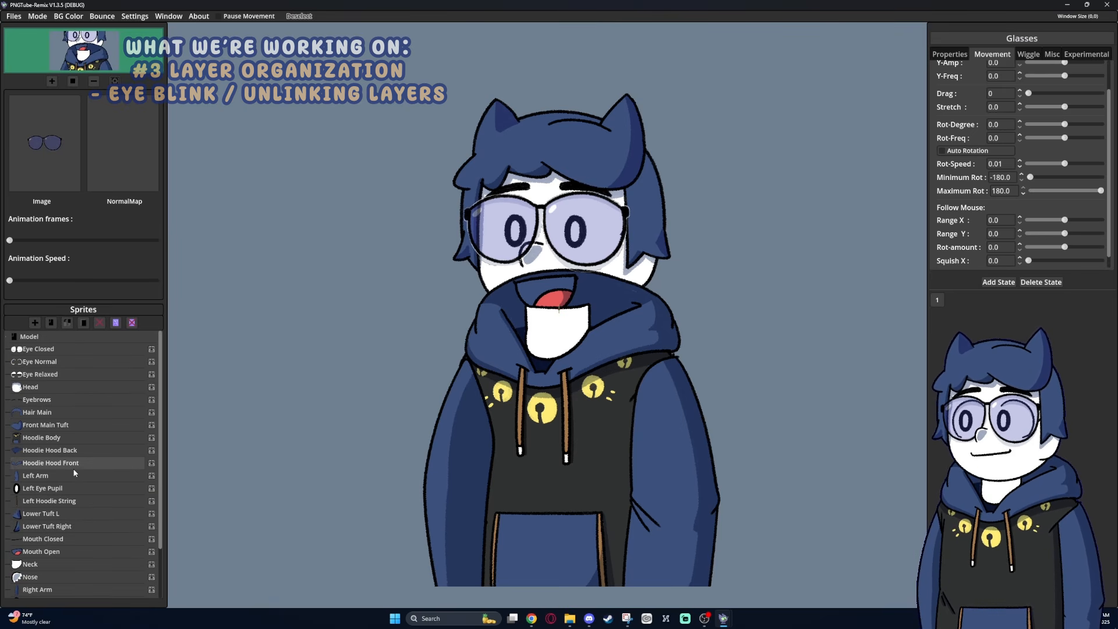
pyautogui.scroll(-2, 78, 473)
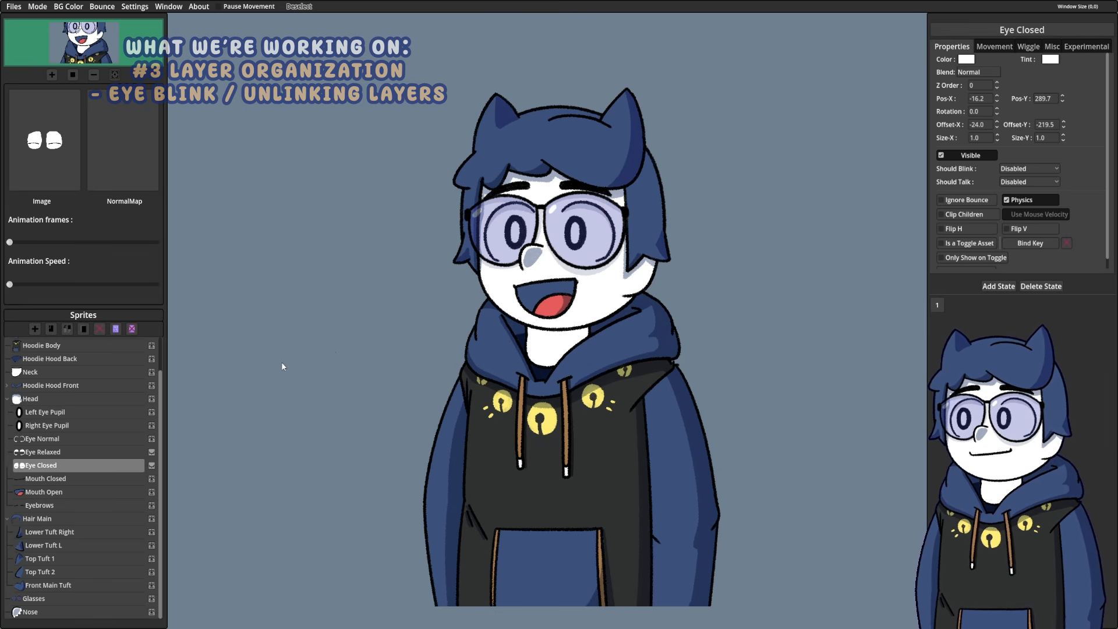
# Step: Collapse the sprite groups and examine the parent layers Hoodie Hood Front, Head and Hair Main
pyautogui.click(8, 399)
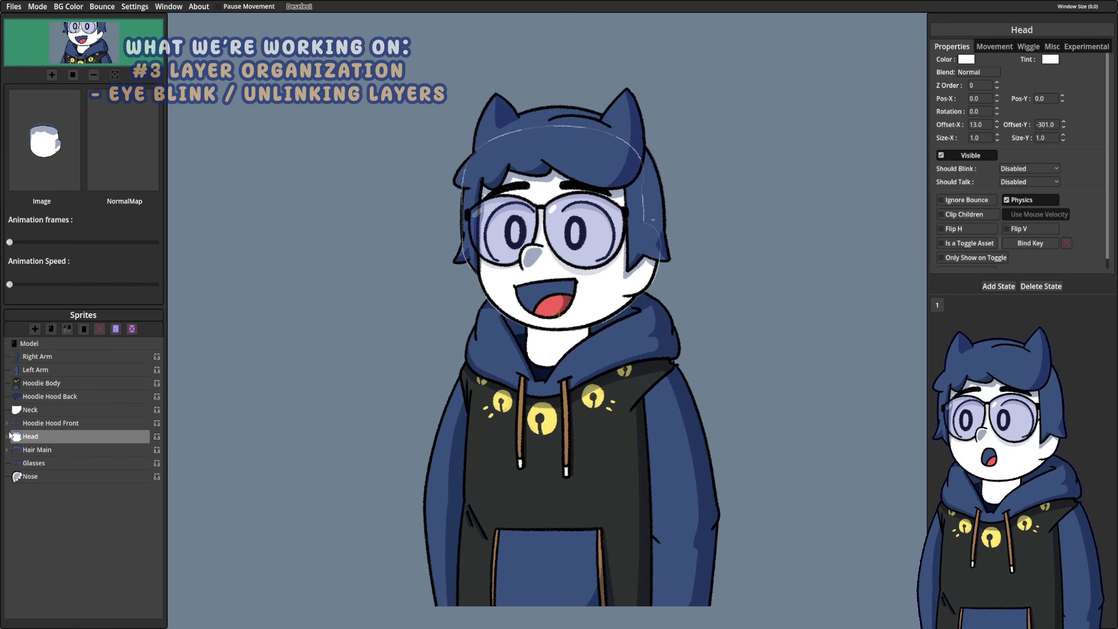
pyautogui.click(34, 449)
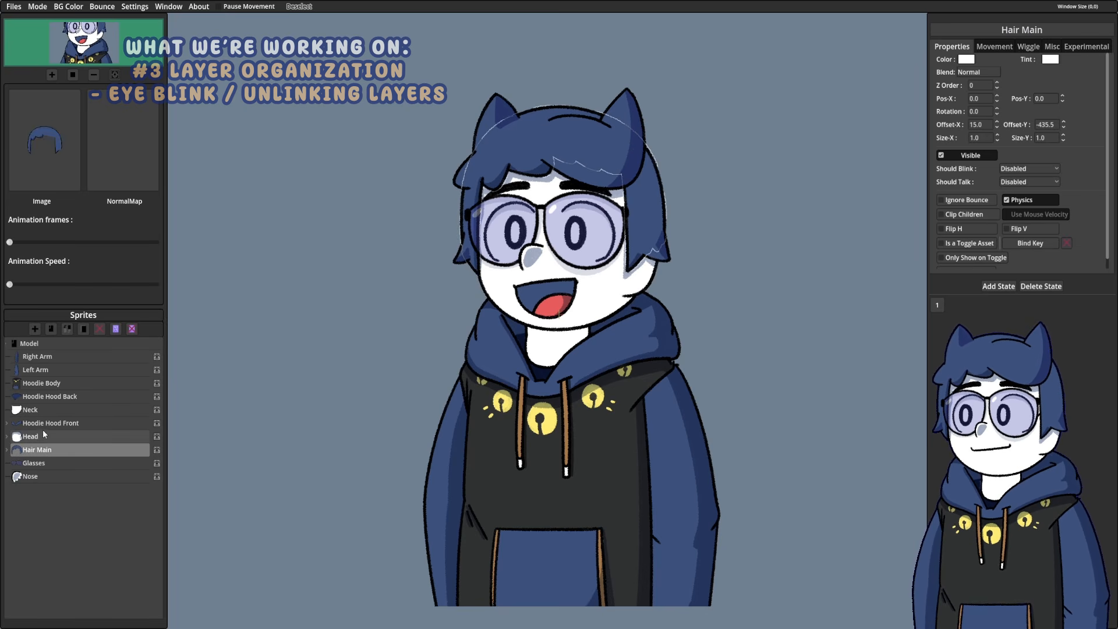
pyautogui.click(45, 426)
pyautogui.click(46, 438)
pyautogui.click(45, 451)
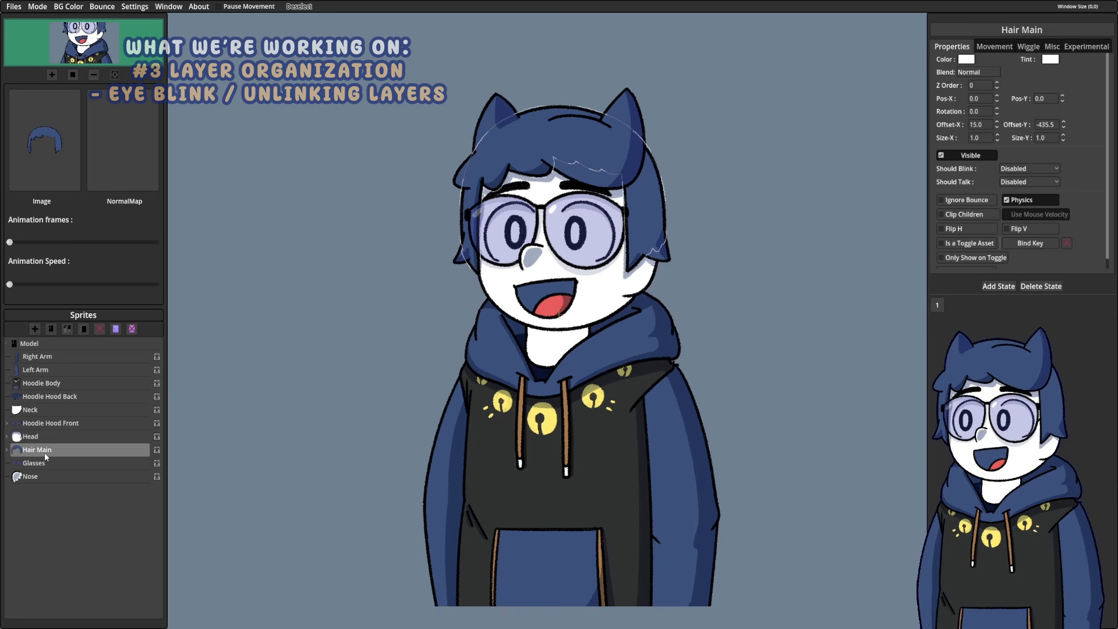
pyautogui.click(47, 426)
pyautogui.click(49, 438)
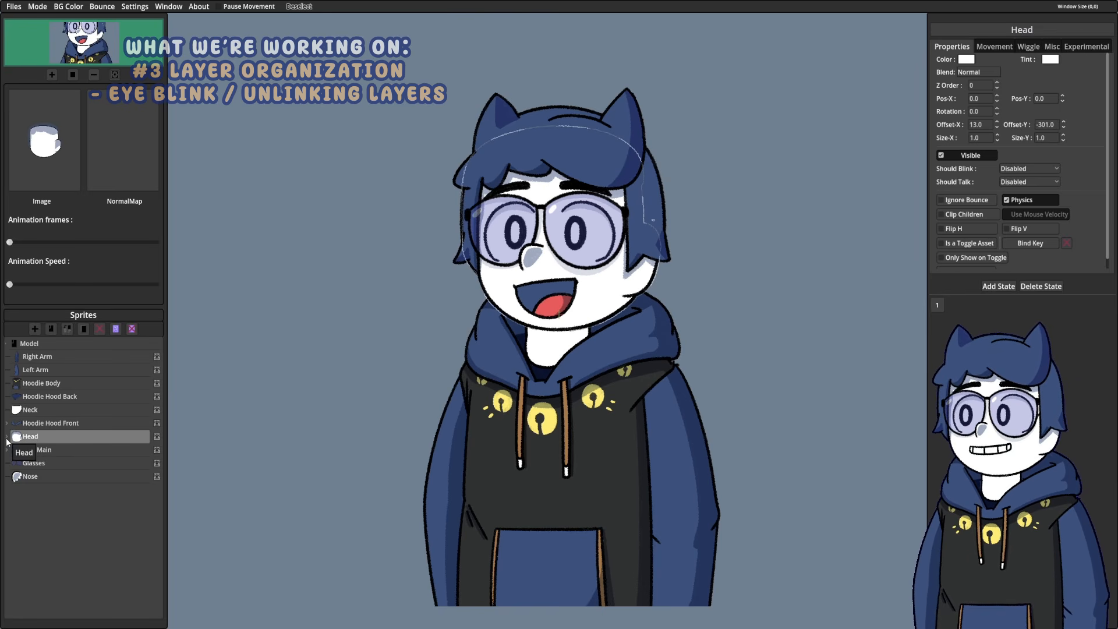
# Step: Expand the Head, Hair Main and Hoodie Hood Front groups to examine which child layers each one holds
pyautogui.click(7, 437)
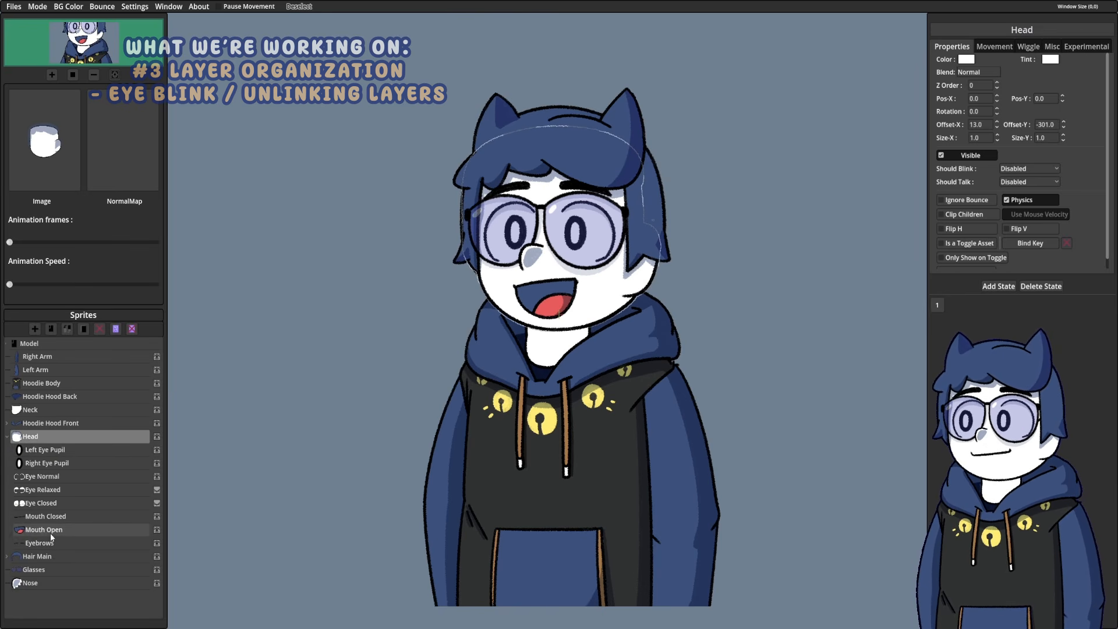
pyautogui.click(7, 437)
pyautogui.click(7, 450)
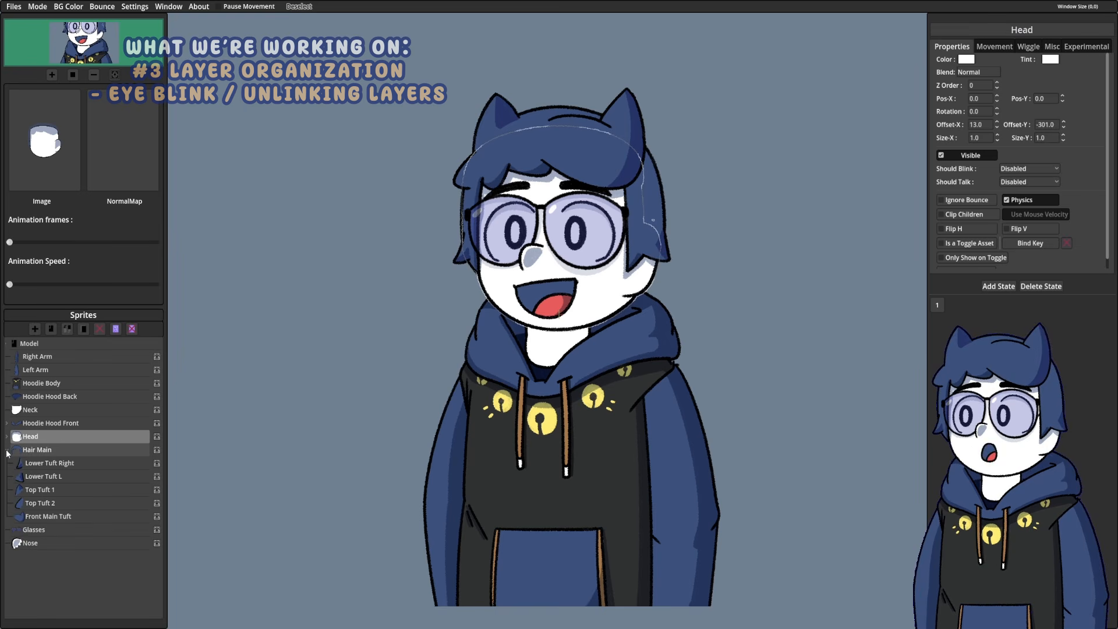
pyautogui.click(7, 437)
pyautogui.scroll(-2, 8, 437)
pyautogui.click(8, 386)
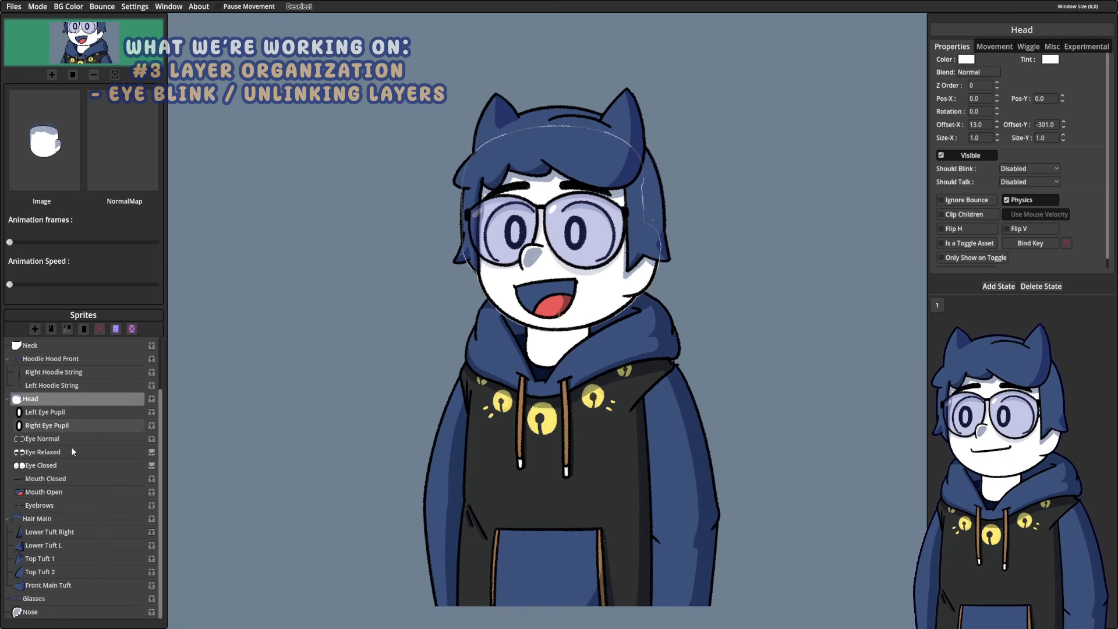
# Step: Collapse and expand the Head group and examine the parent layers Head and Hair Main
pyautogui.scroll(-1, 64, 443)
pyautogui.click(51, 414)
pyautogui.click(12, 400)
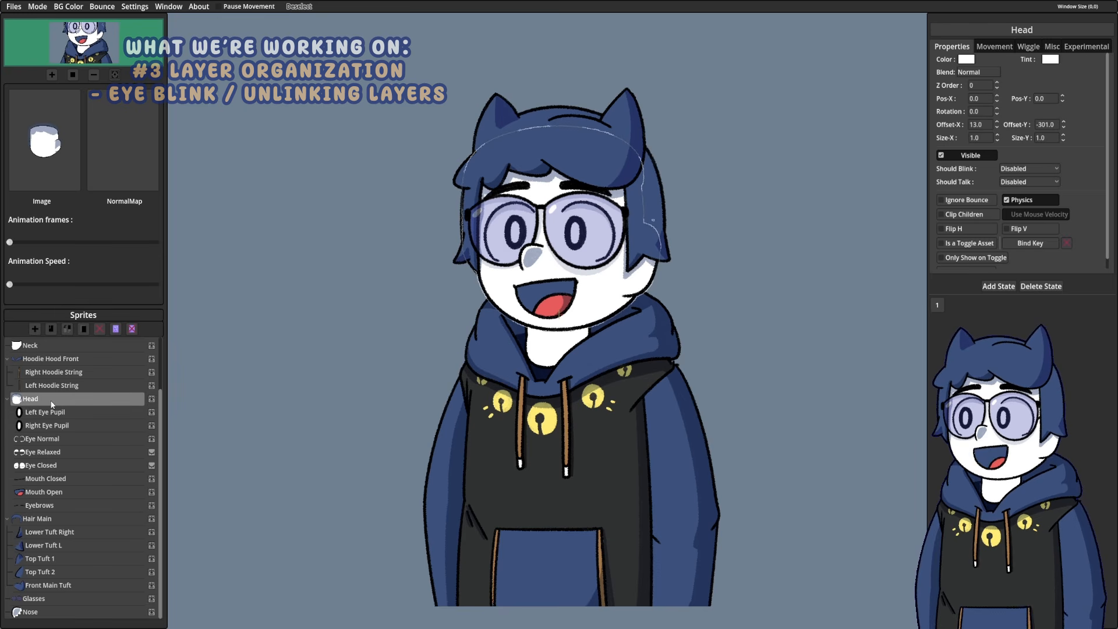
pyautogui.click(8, 400)
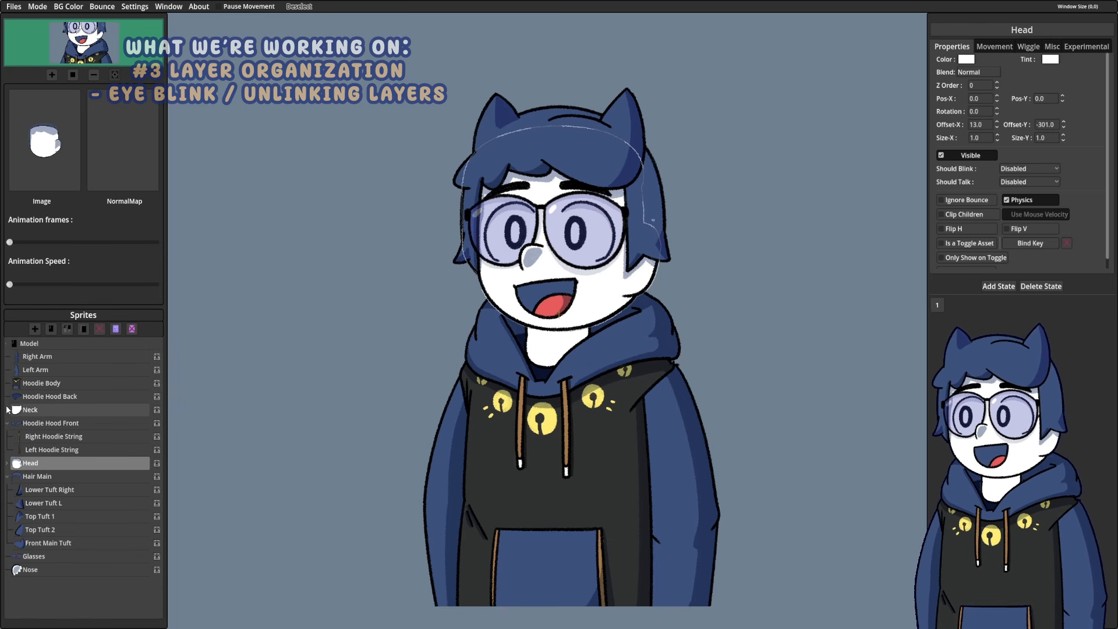
pyautogui.click(8, 464)
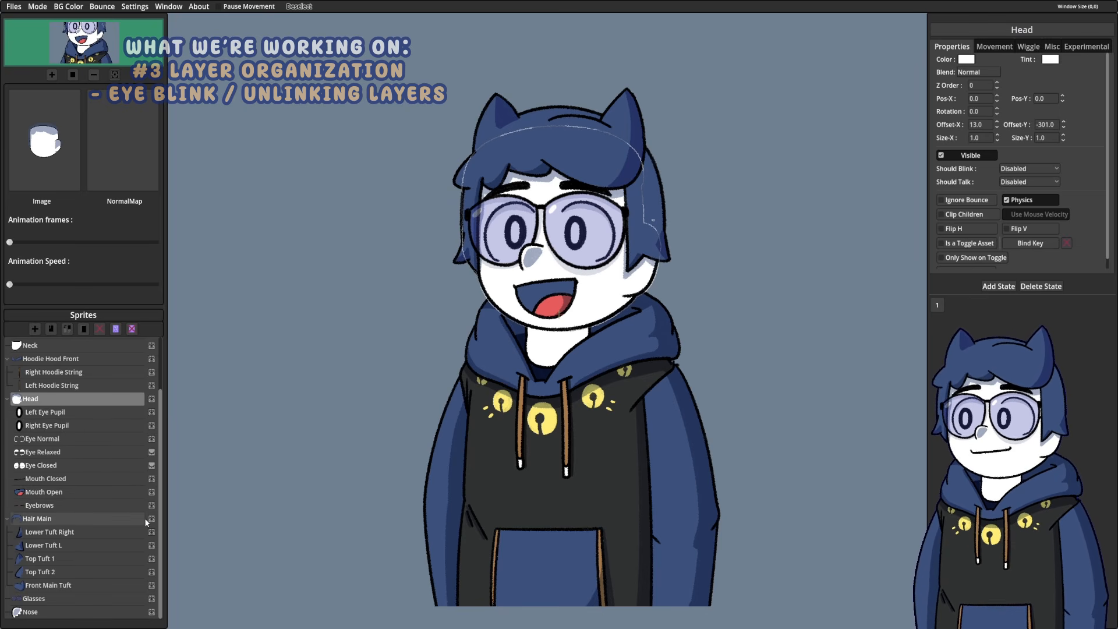
pyautogui.click(64, 524)
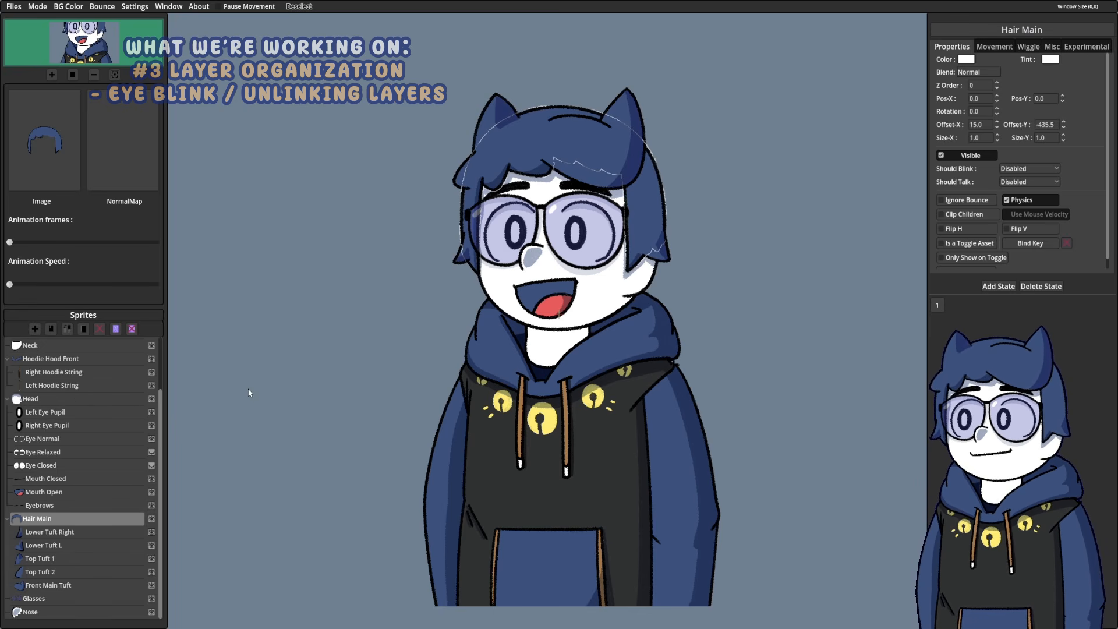
# Step: Show the Eye Closed layer and move it up over the eyes to about X -17.8, Y 222.1
pyautogui.click(61, 451)
pyautogui.click(66, 439)
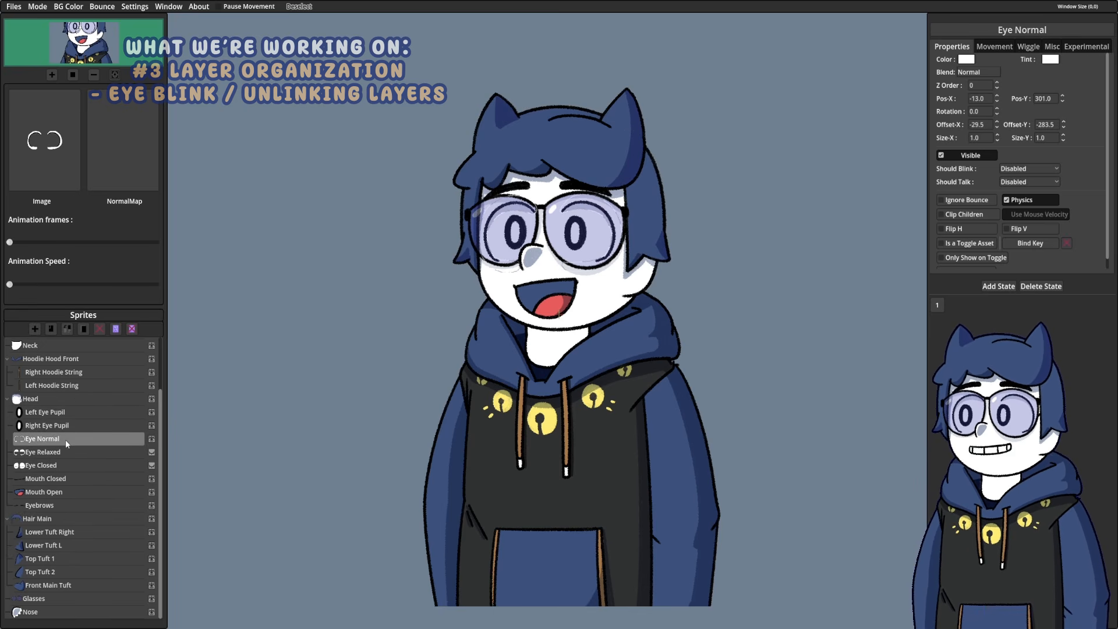
pyautogui.click(68, 465)
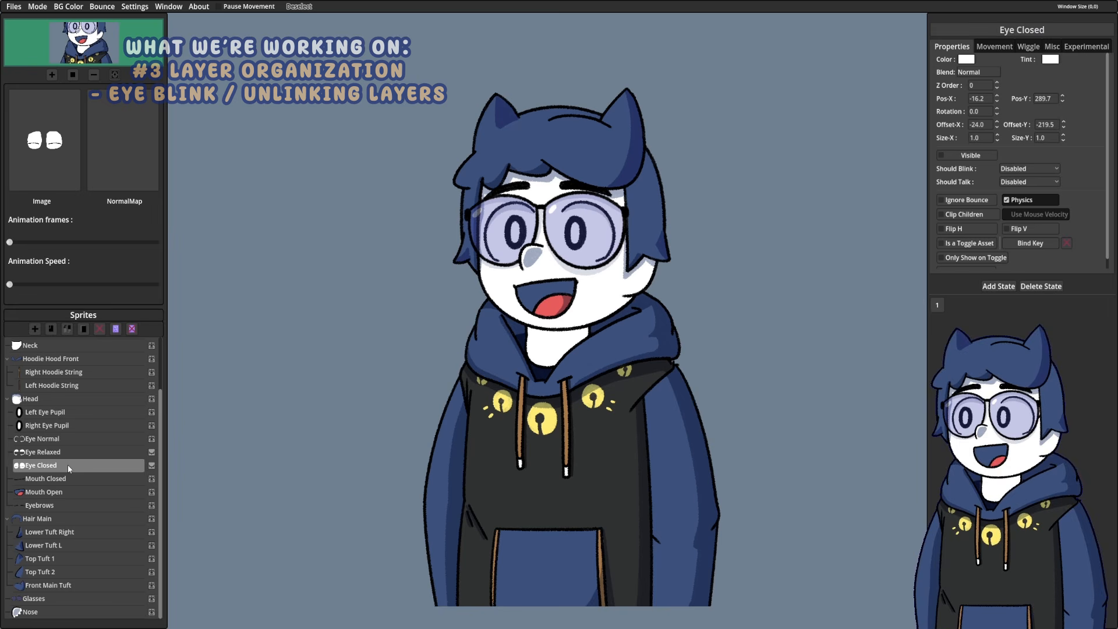
pyautogui.click(151, 465)
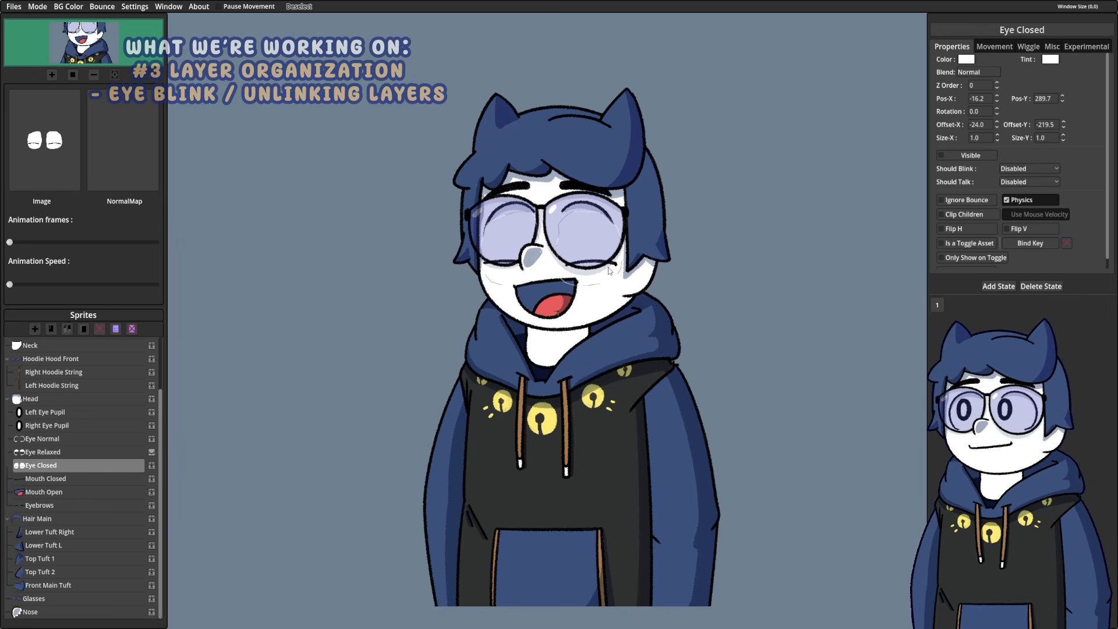
pyautogui.moveTo(610, 272); pyautogui.dragTo(592, 239)
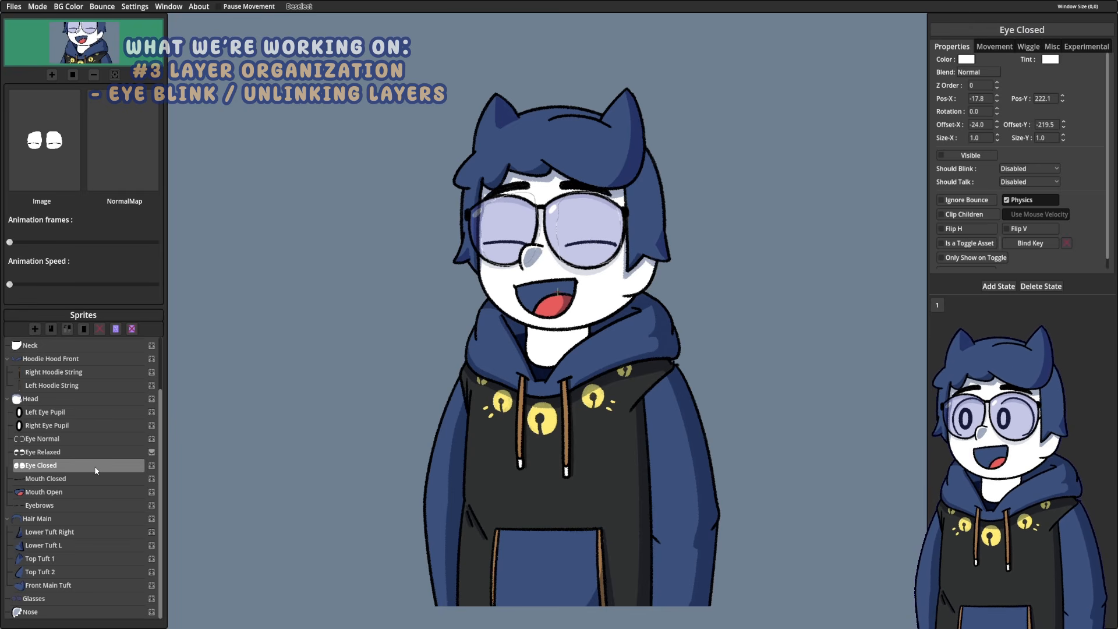
# Step: Set Should Blink to Eye Closed for the Eye Closed layer
pyautogui.click(115, 465)
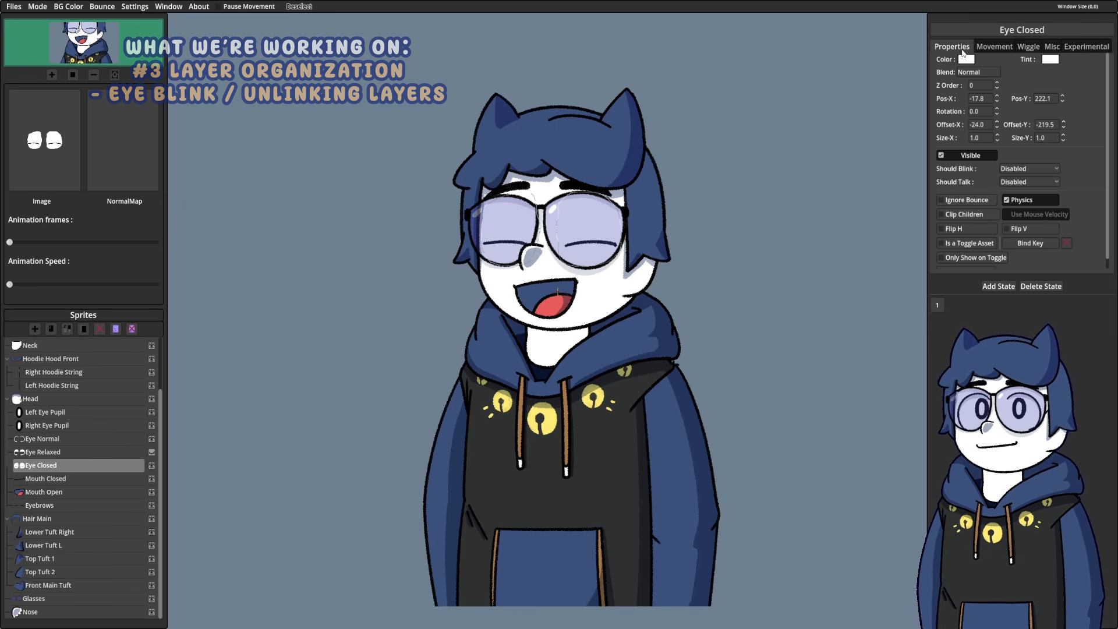
pyautogui.click(1024, 170)
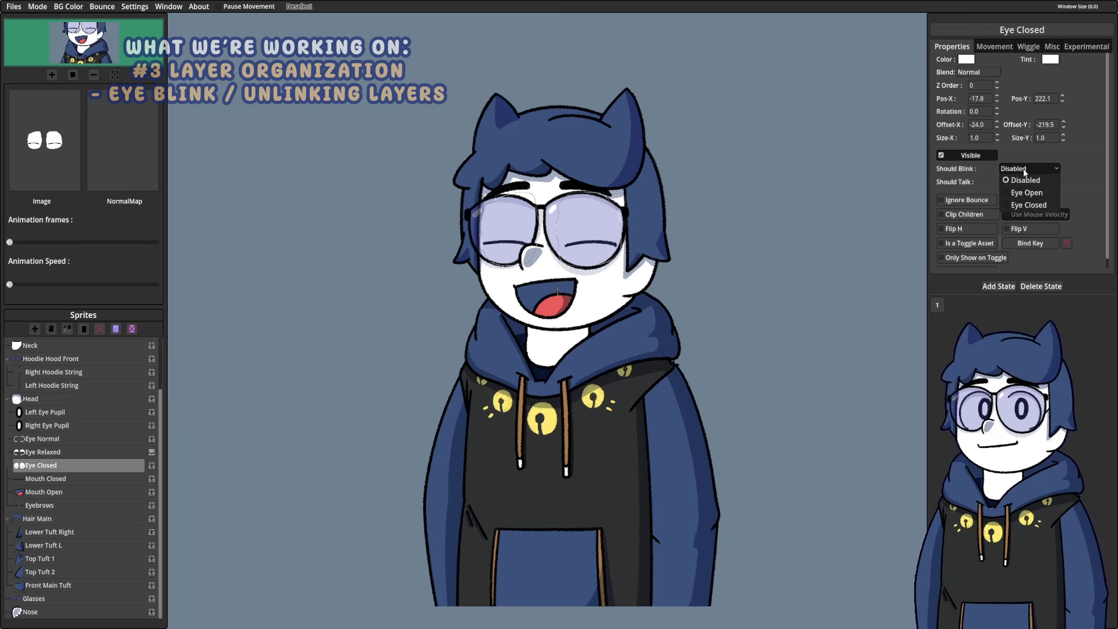
pyautogui.click(1029, 205)
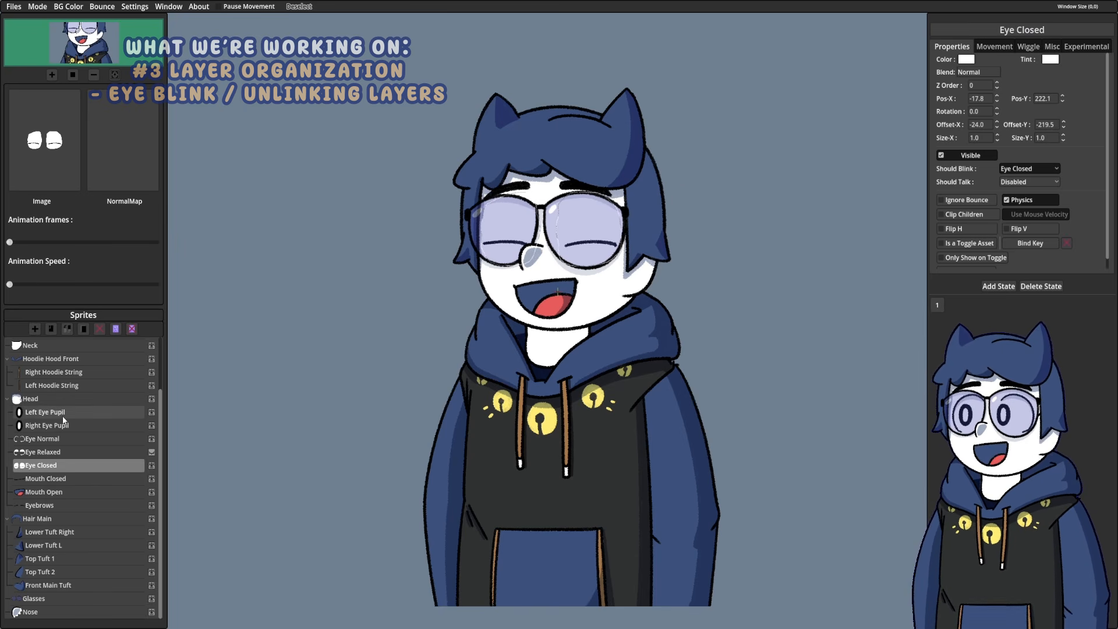
# Step: Examine the blink behaviour of the Eye Closed layer under Head, including its squish, blink speed and blink chance settings
pyautogui.click(47, 412)
pyautogui.click(40, 465)
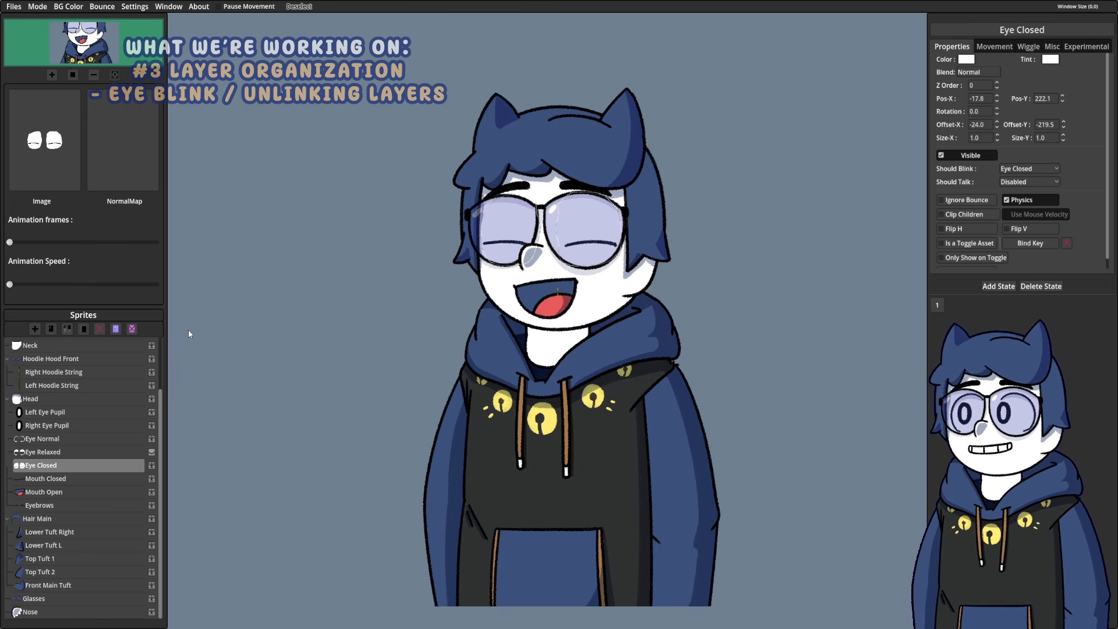
pyautogui.click(85, 399)
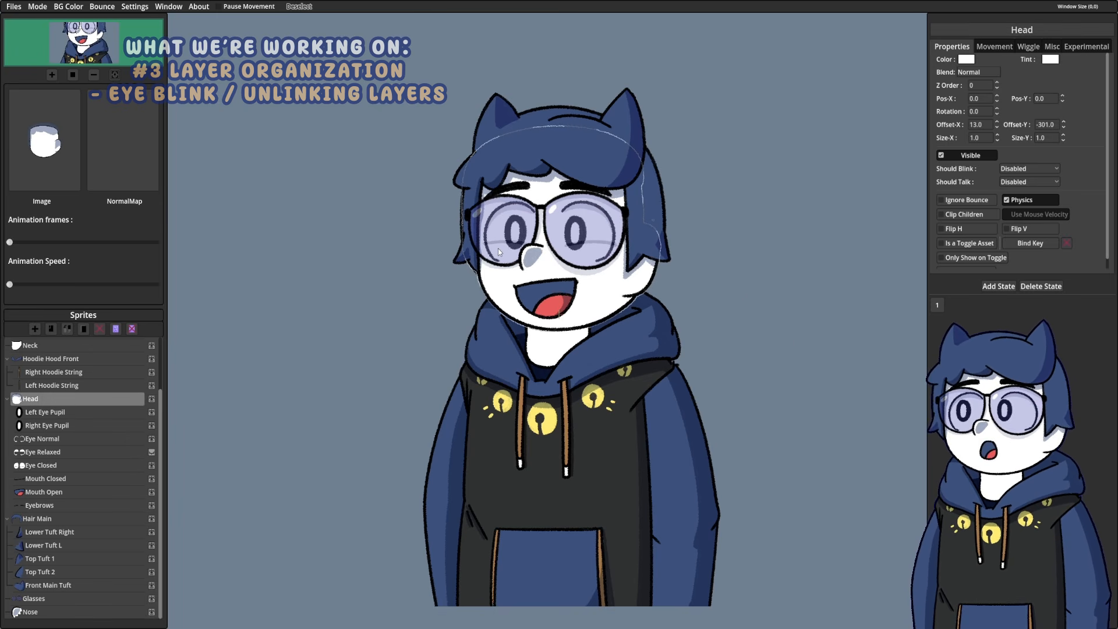
pyautogui.click(65, 465)
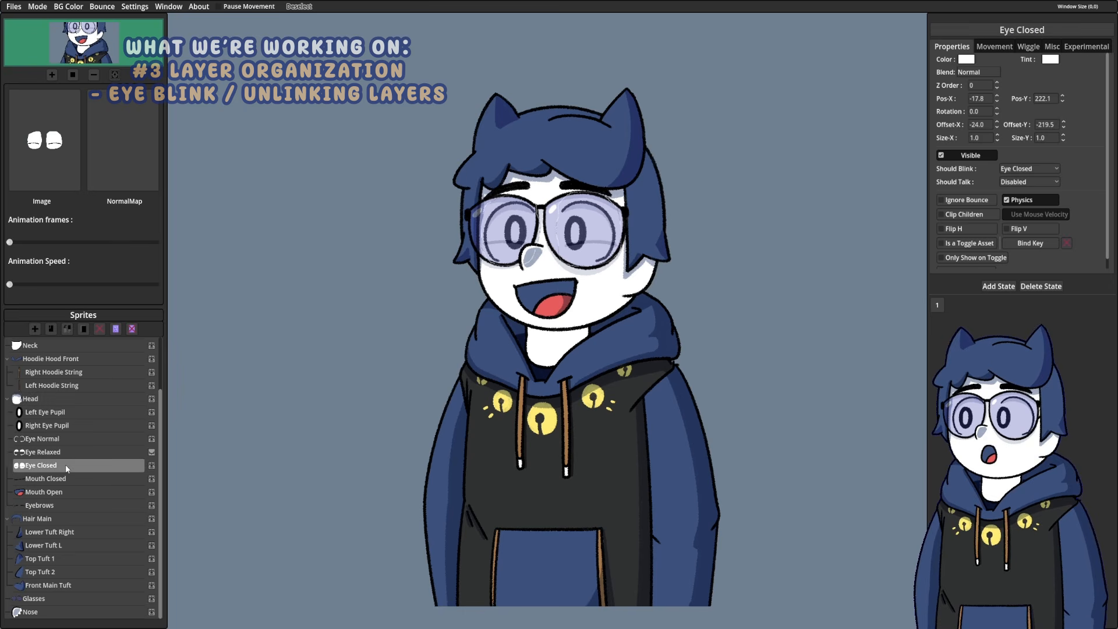
pyautogui.click(1051, 48)
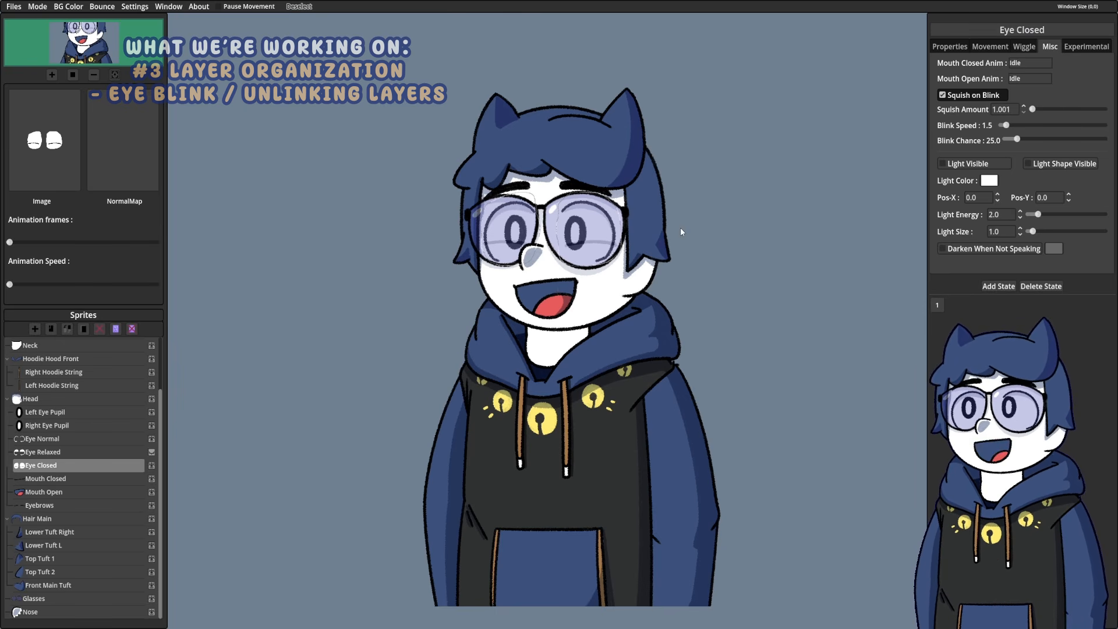
pyautogui.click(66, 401)
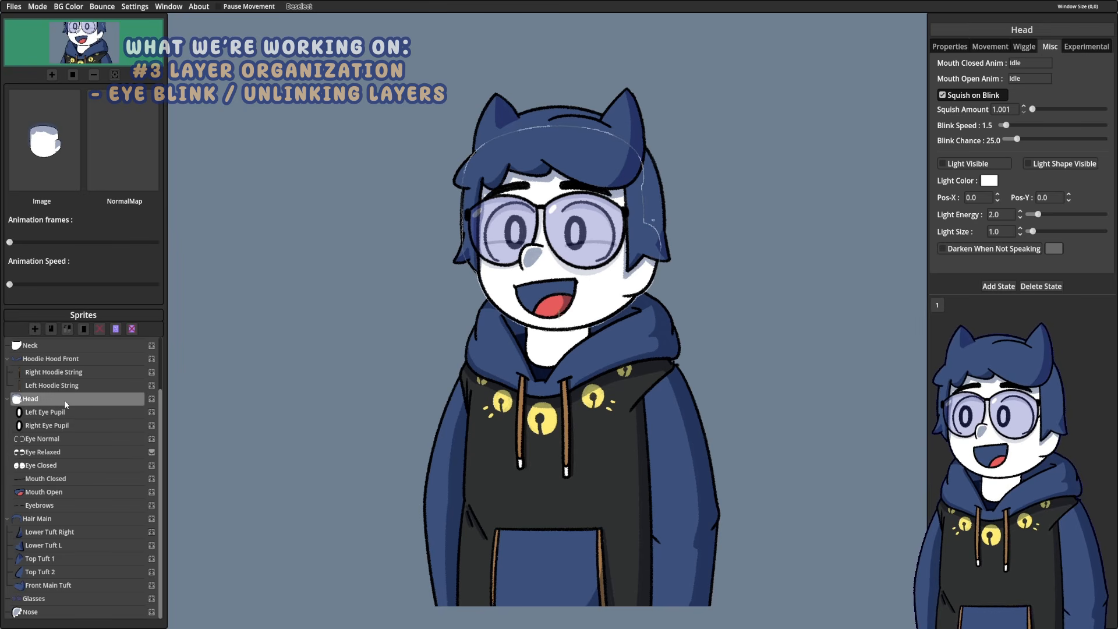
pyautogui.click(314, 376)
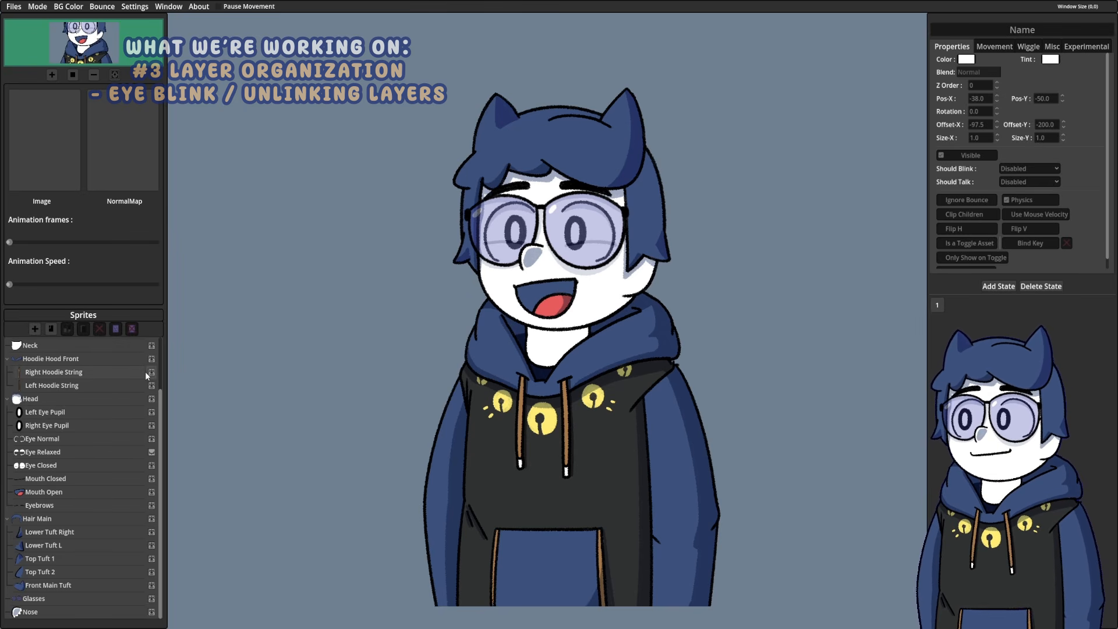
# Step: Move the Glasses sprite into the Head group directly below Eye Closed
pyautogui.moveTo(158, 394)
pyautogui.mouseDown()
pyautogui.moveTo(164, 347)
pyautogui.moveTo(165, 391)
pyautogui.mouseUp()
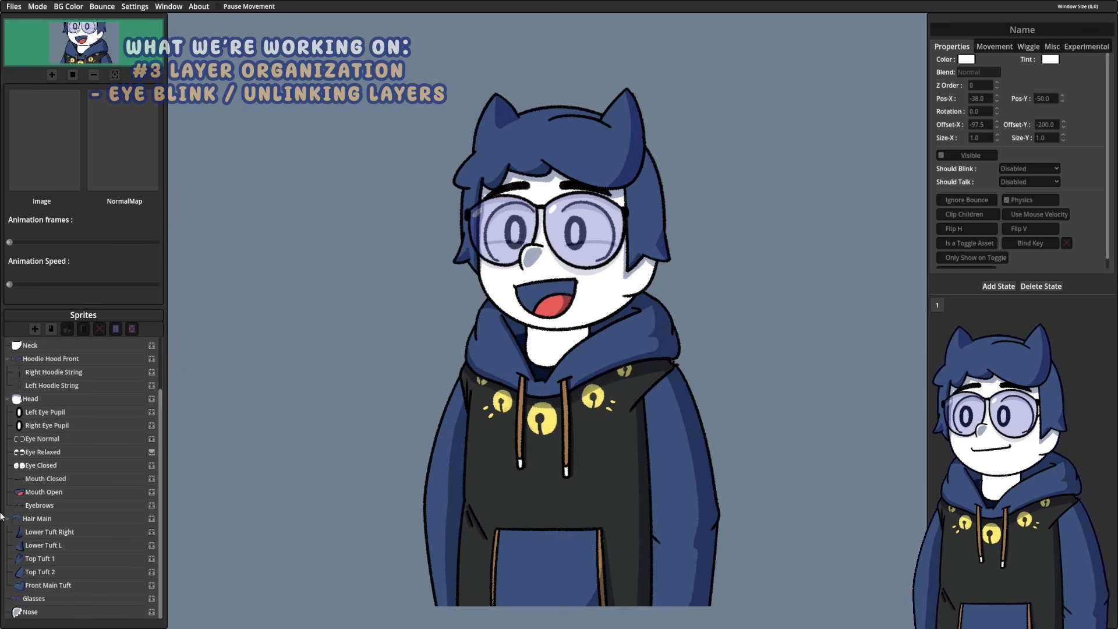
pyautogui.click(40, 534)
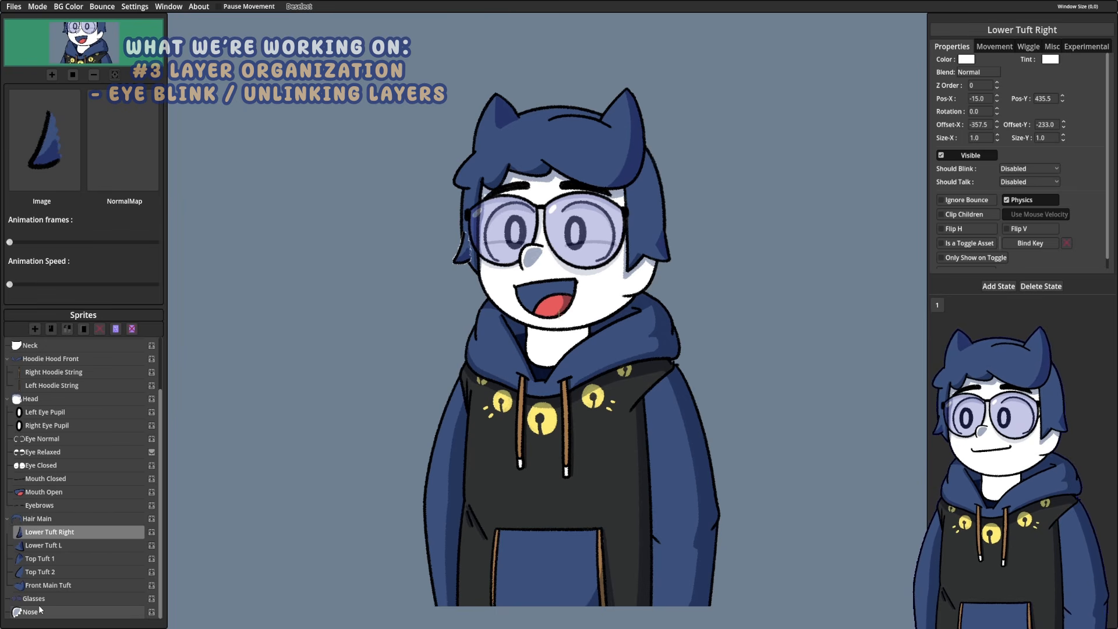
pyautogui.moveTo(38, 598); pyautogui.dragTo(110, 495)
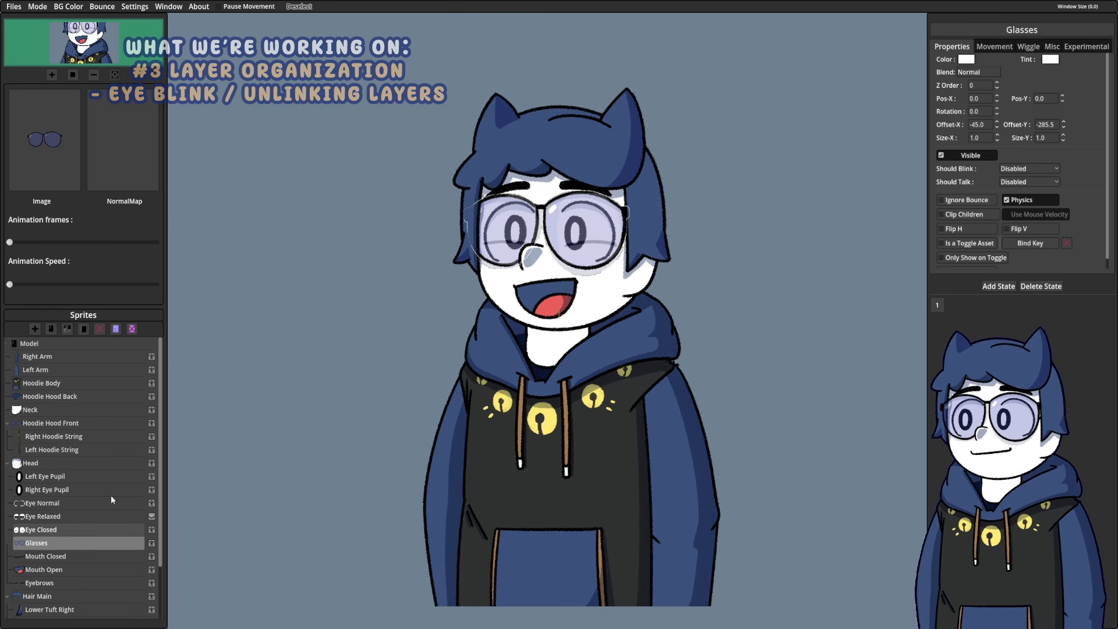
# Step: Unlink Glasses from the Head group by moving it onto the Model root
pyautogui.click(78, 542)
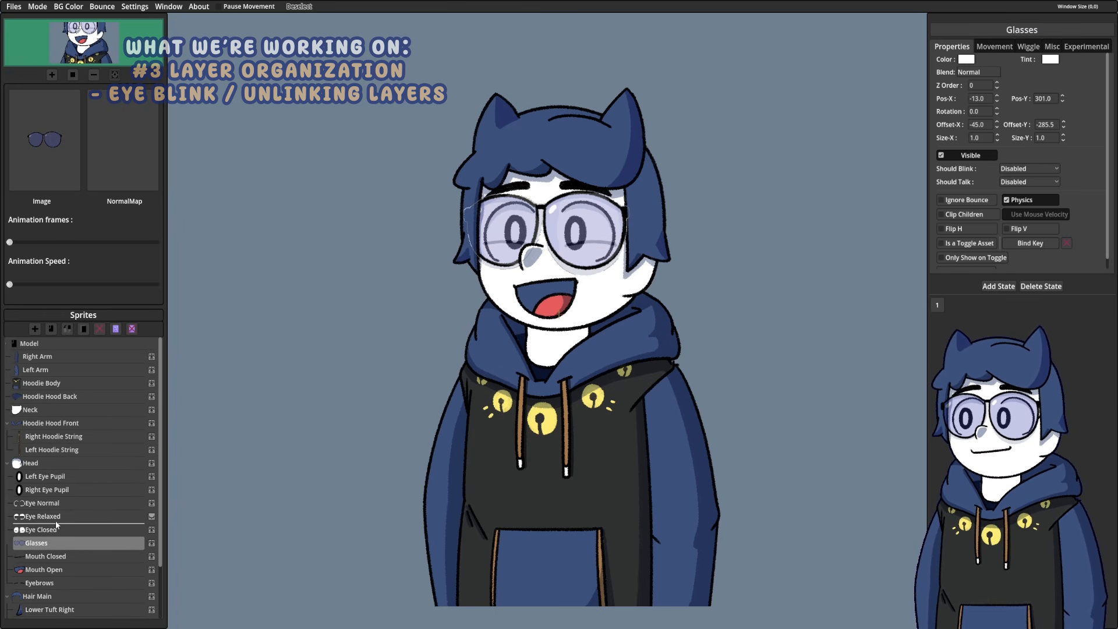
pyautogui.scroll(-2, 68, 491)
pyautogui.scroll(2, 68, 490)
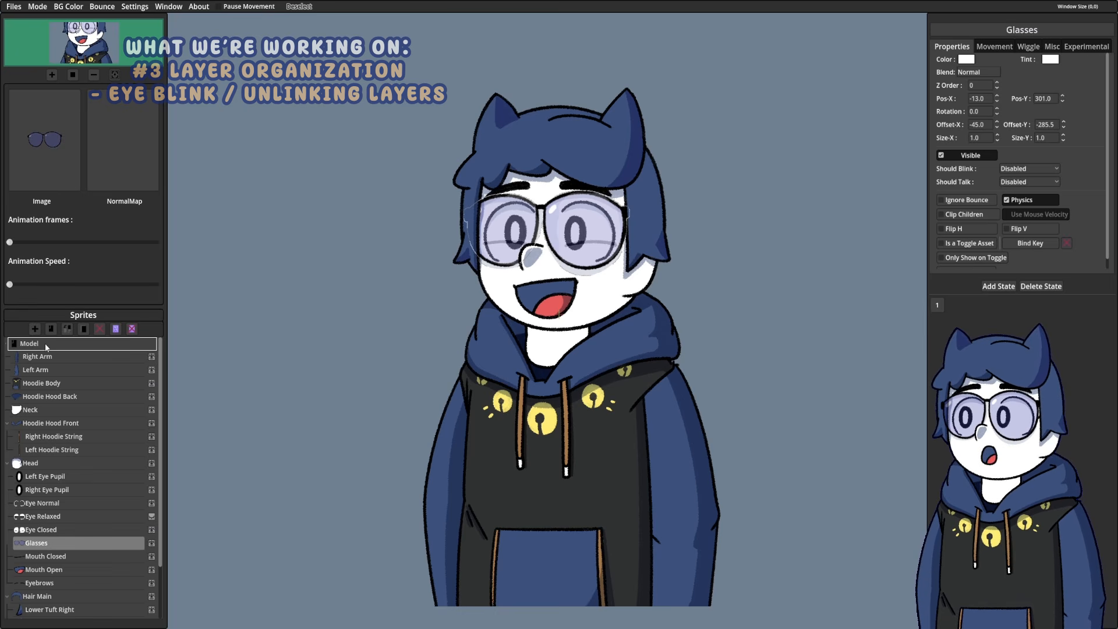
pyautogui.moveTo(54, 342); pyautogui.dragTo(42, 348)
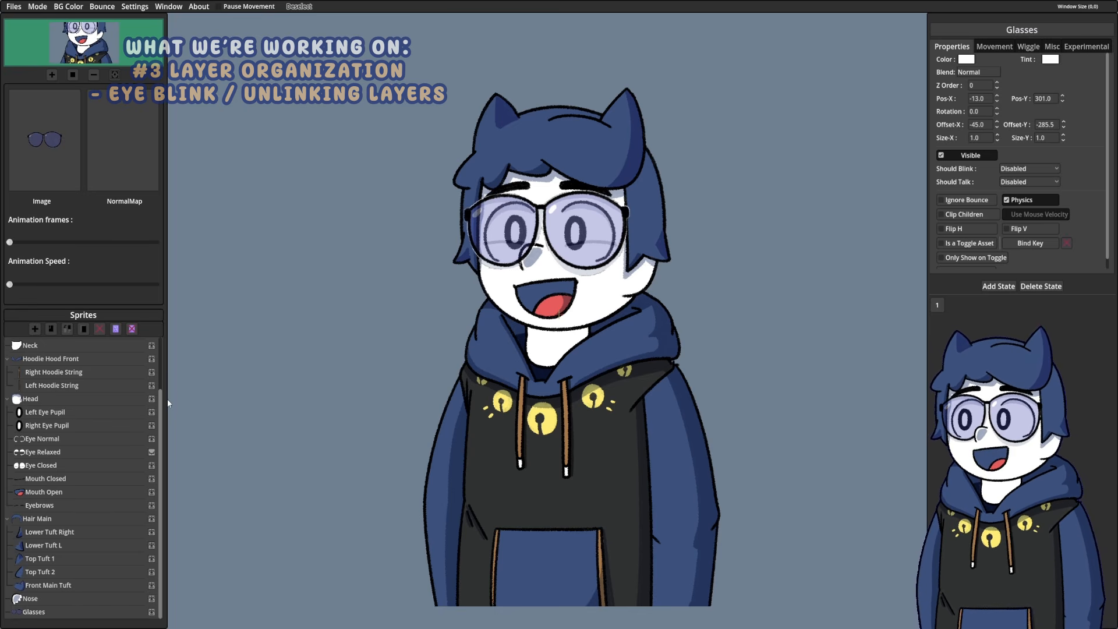
# Step: Examine the Left Arm and Right Arm layers near the start of the sprite list
pyautogui.moveTo(161, 401); pyautogui.dragTo(172, 350)
pyautogui.click(156, 370)
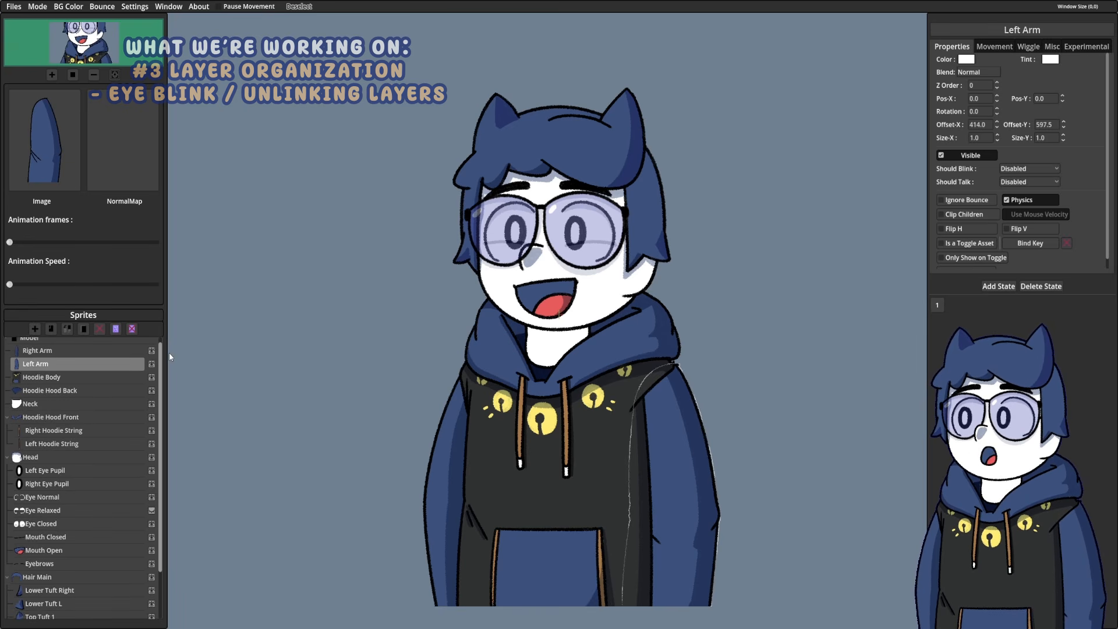
pyautogui.click(99, 360)
pyautogui.click(100, 373)
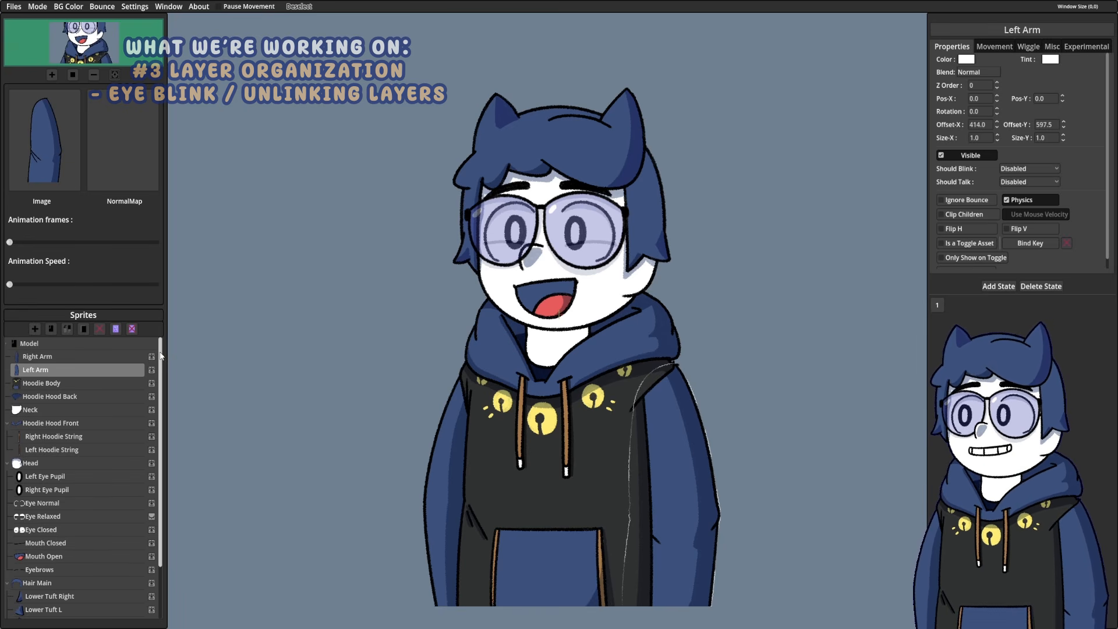
pyautogui.scroll(-1, 99, 371)
pyautogui.scroll(1, 98, 370)
pyautogui.click(98, 358)
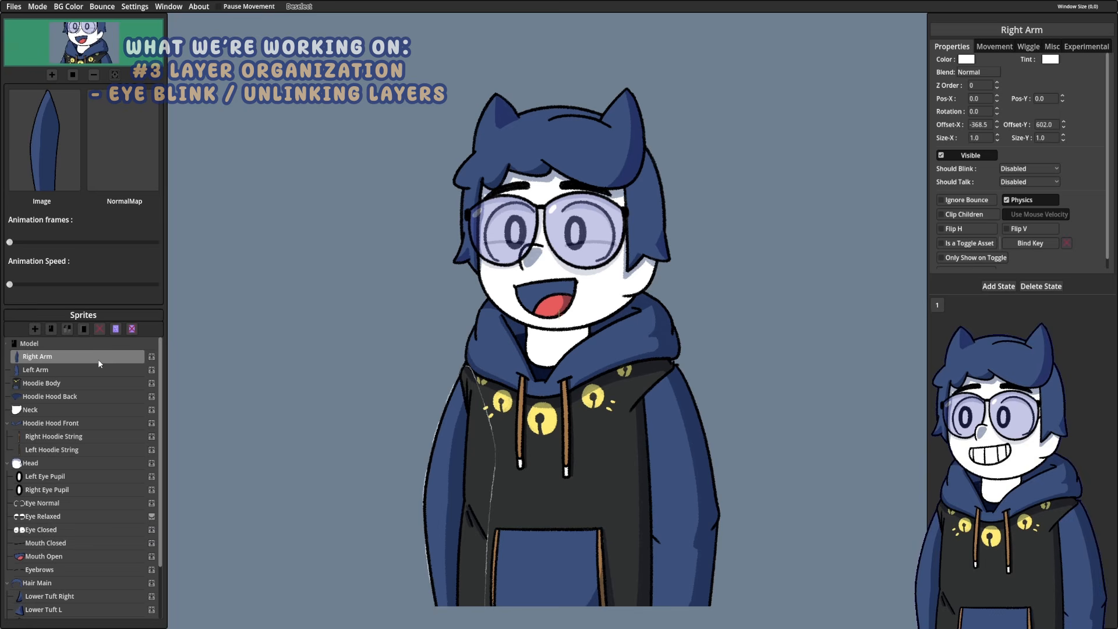
pyautogui.click(97, 367)
pyautogui.click(113, 357)
pyautogui.click(140, 365)
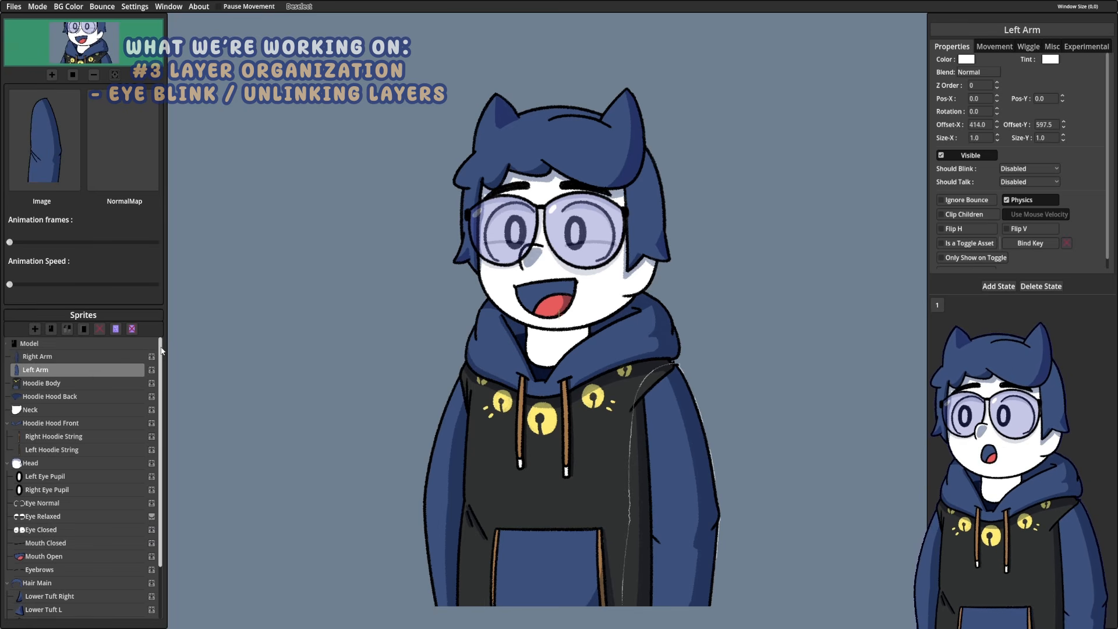
# Step: Compare the Mouth Closed and Mouth Open layers in the Head group
pyautogui.moveTo(162, 347); pyautogui.dragTo(148, 415)
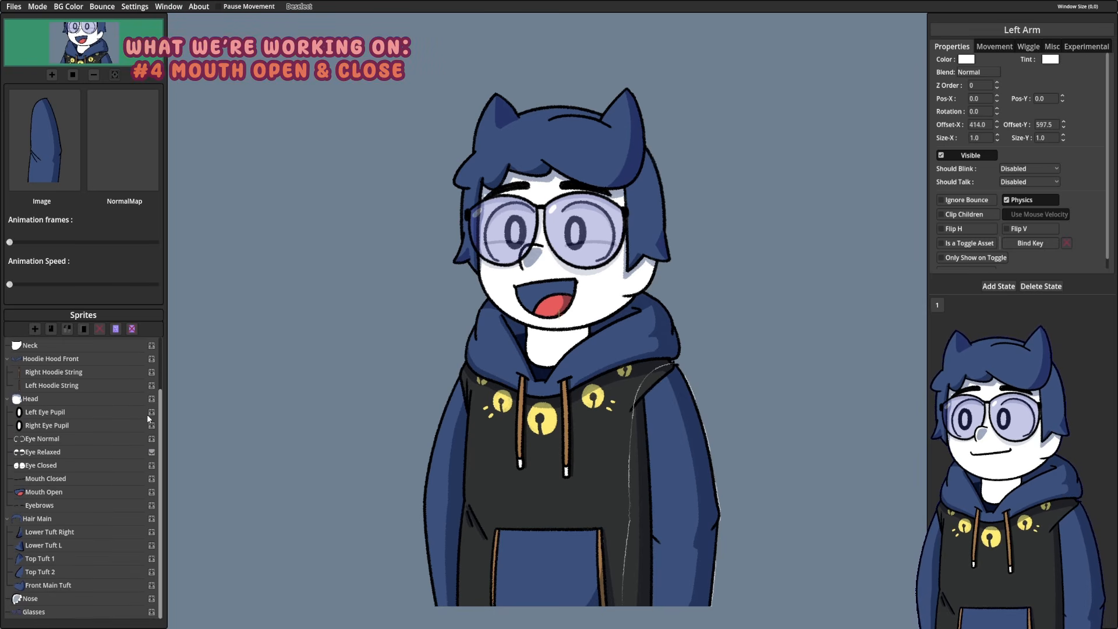
pyautogui.scroll(1, 147, 414)
pyautogui.scroll(-1, 147, 414)
pyautogui.click(67, 476)
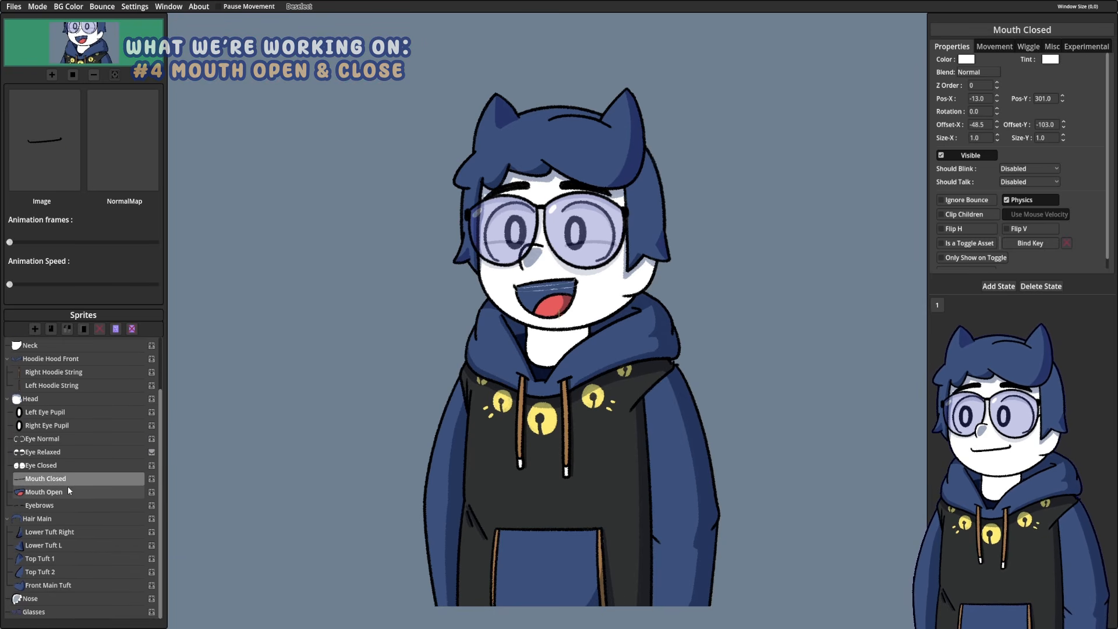
pyautogui.click(68, 490)
pyautogui.click(71, 481)
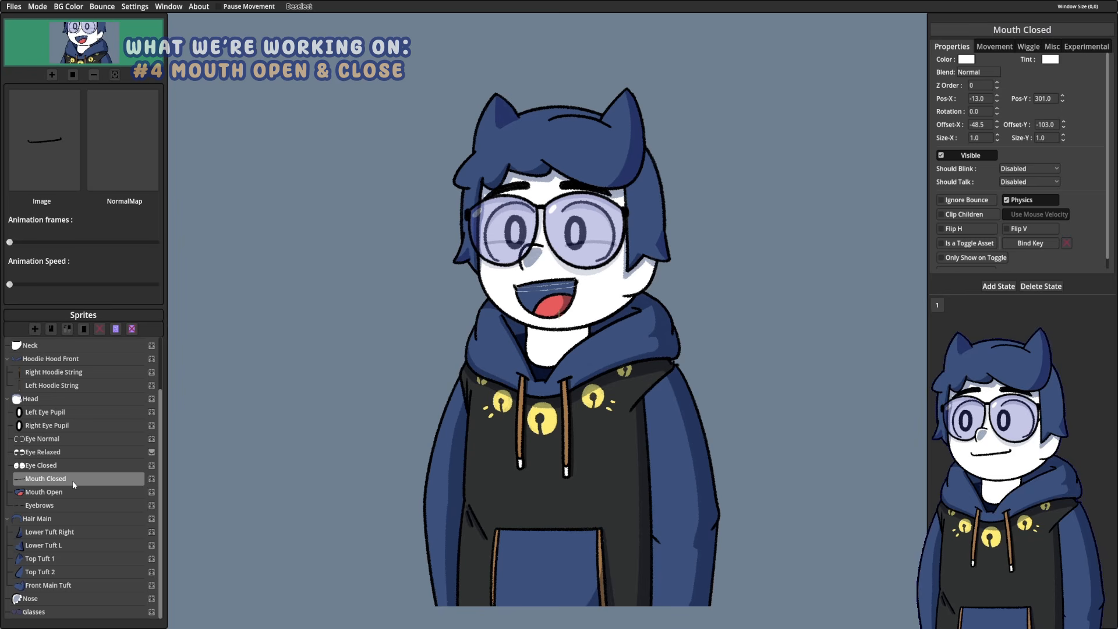
pyautogui.click(72, 490)
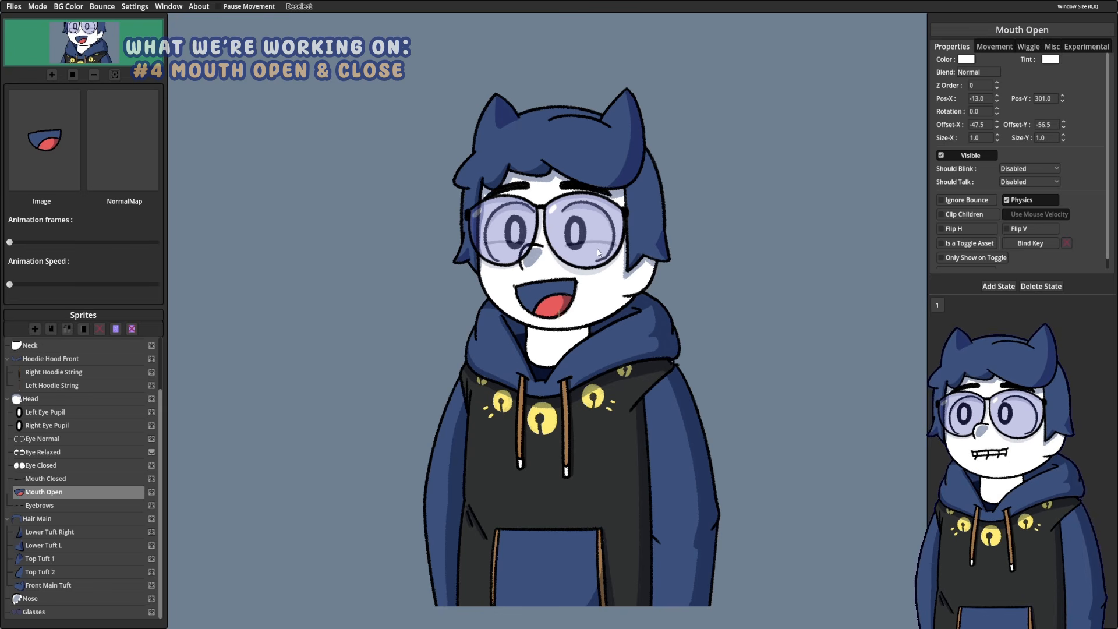
pyautogui.click(117, 476)
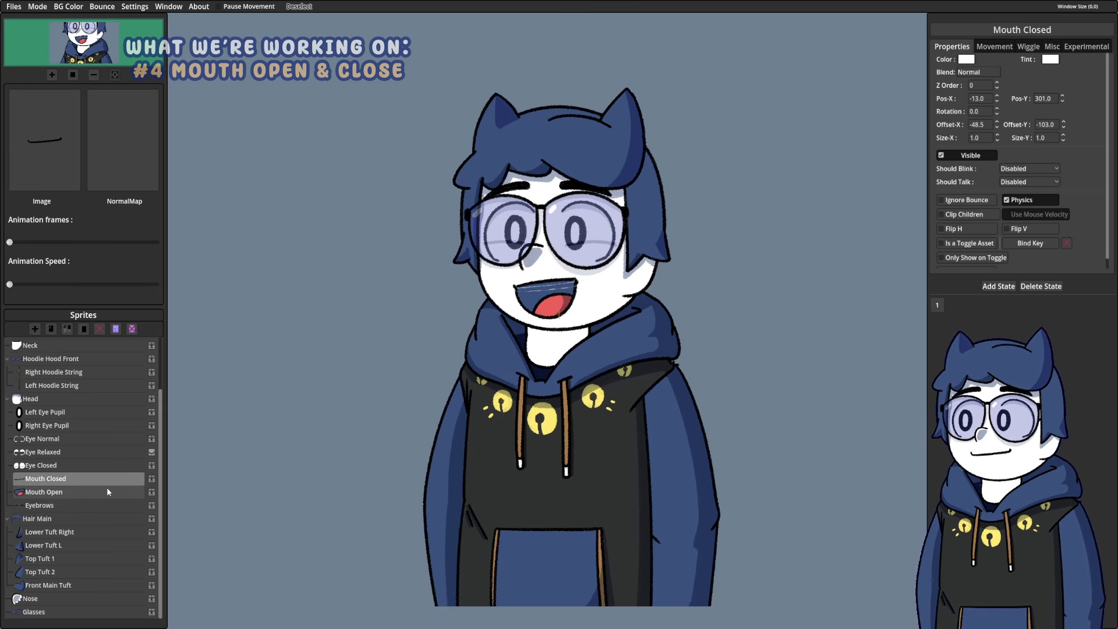
pyautogui.click(102, 498)
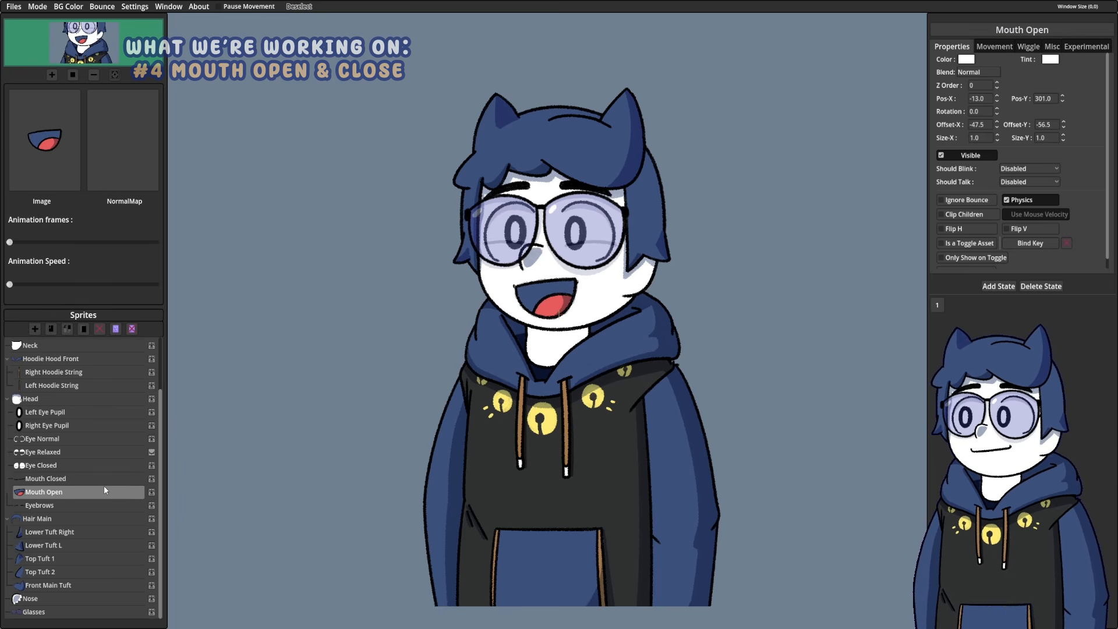
# Step: Set the Mouth Closed sprite's Should Talk option to Mouth Closed
pyautogui.click(104, 480)
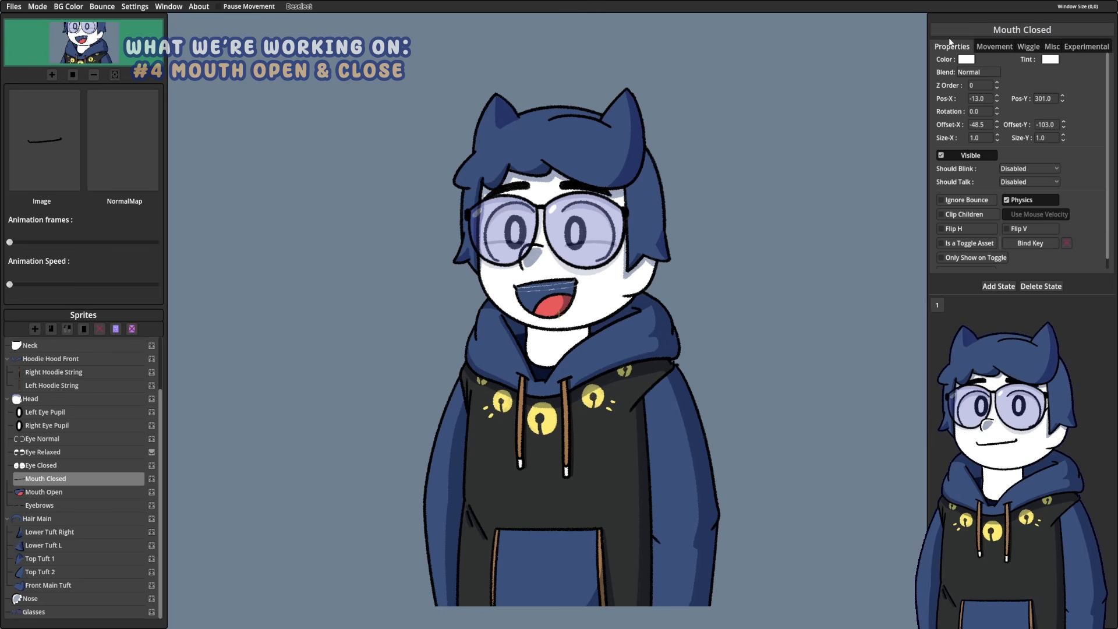
pyautogui.click(1015, 183)
pyautogui.click(1015, 182)
pyautogui.click(1015, 182)
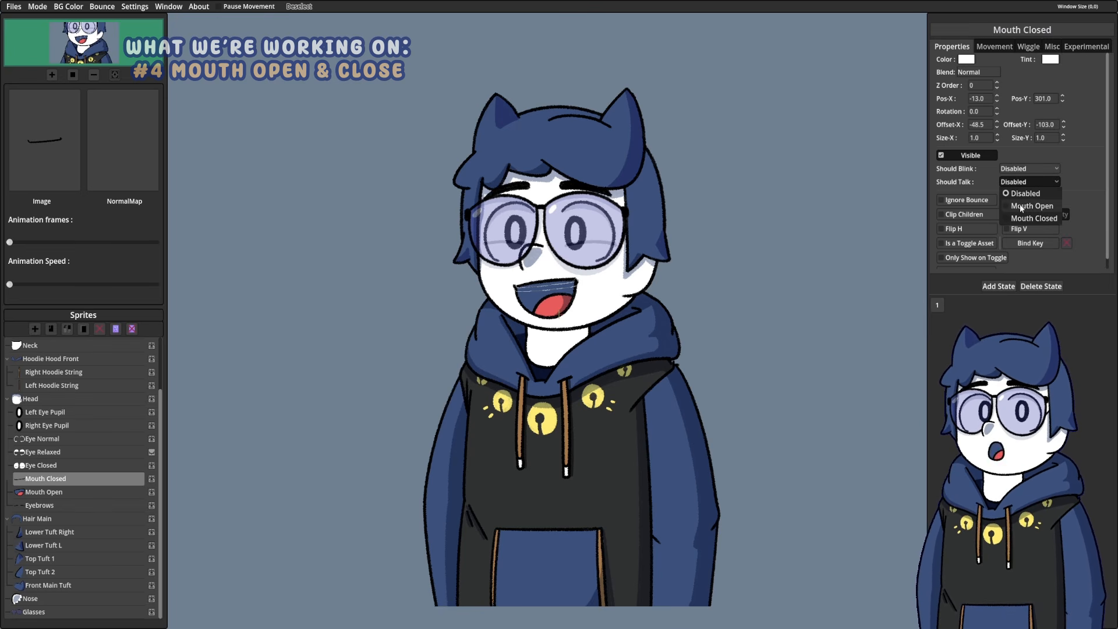
pyautogui.click(1022, 220)
pyautogui.click(1022, 180)
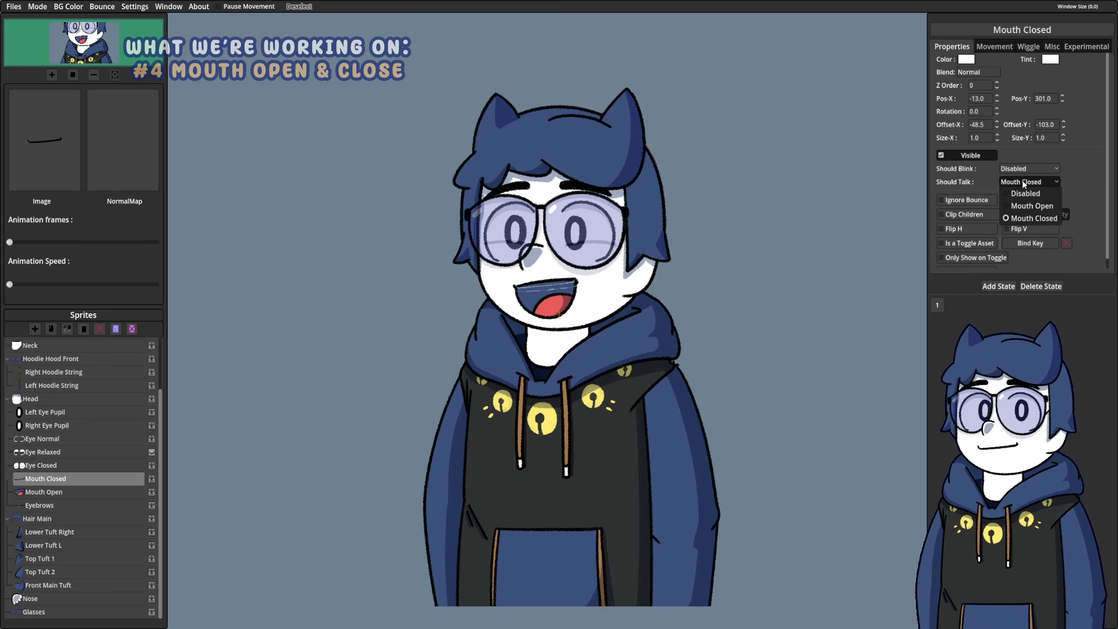
pyautogui.click(1021, 180)
pyautogui.click(1022, 180)
pyautogui.click(1022, 181)
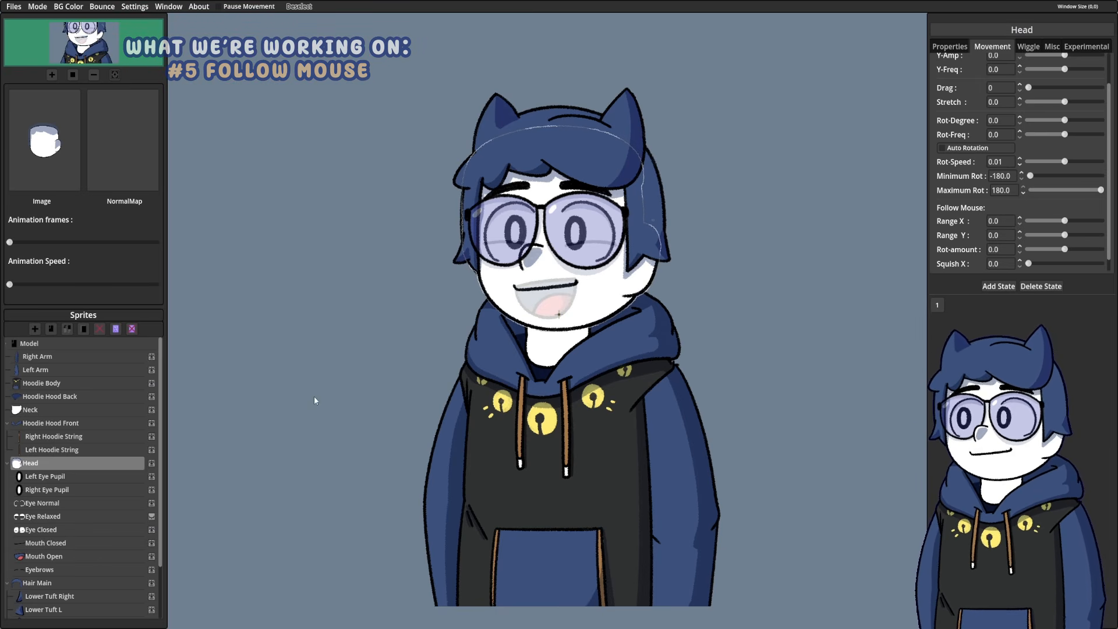
# Step: Compare the Left Eye Pupil and Right Eye Pupil sprites in the Head group
pyautogui.click(69, 476)
pyautogui.click(69, 490)
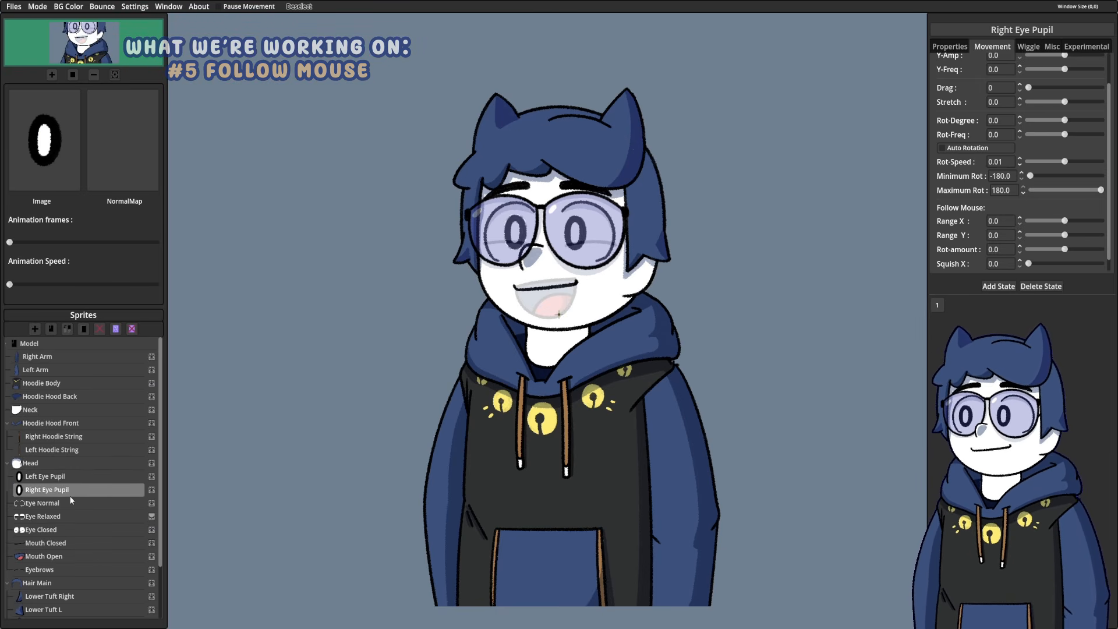
pyautogui.click(69, 476)
pyautogui.click(69, 489)
pyautogui.click(71, 473)
pyautogui.click(68, 489)
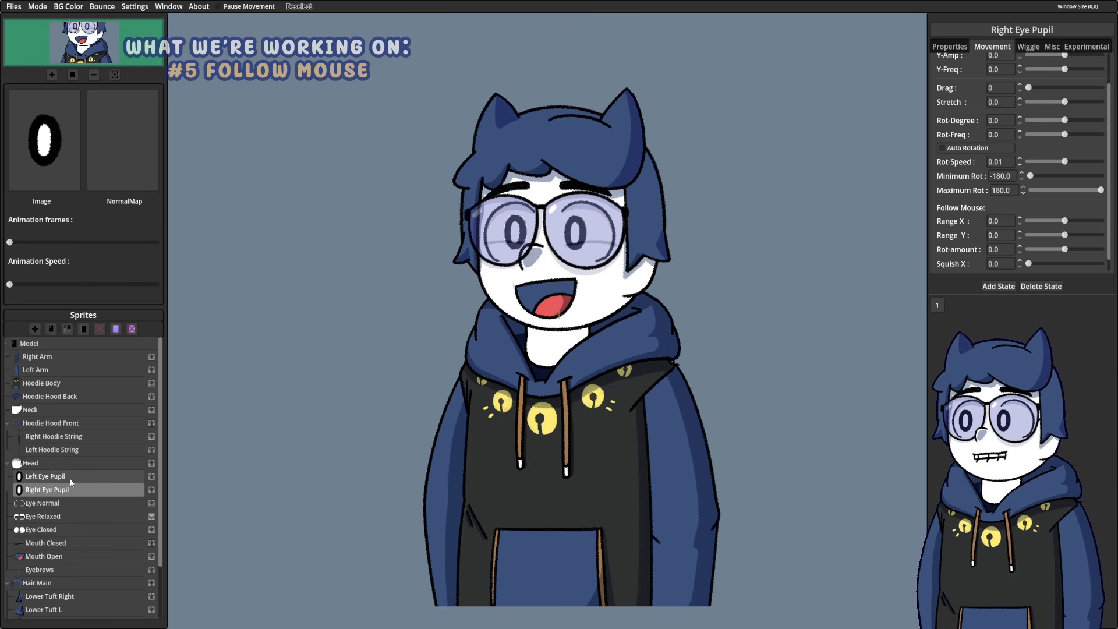
pyautogui.click(70, 476)
pyautogui.click(68, 489)
pyautogui.click(71, 477)
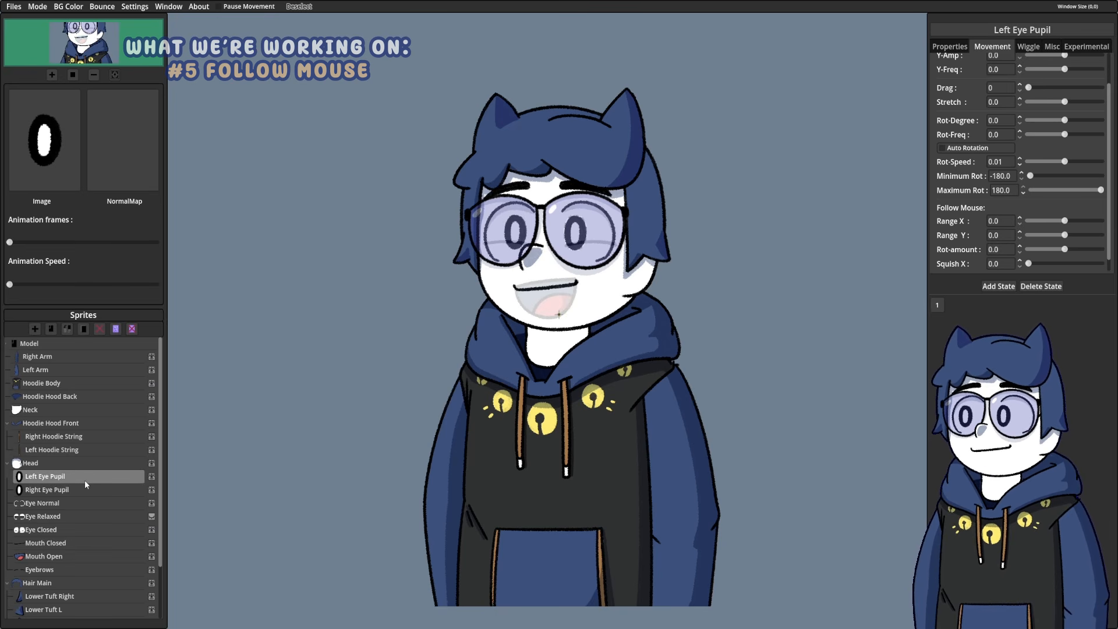
# Step: Set the Left Eye Pupil's Follow Mouse Range X and Range Y to 5
pyautogui.scroll(-1, 162, 419)
pyautogui.scroll(1, 162, 407)
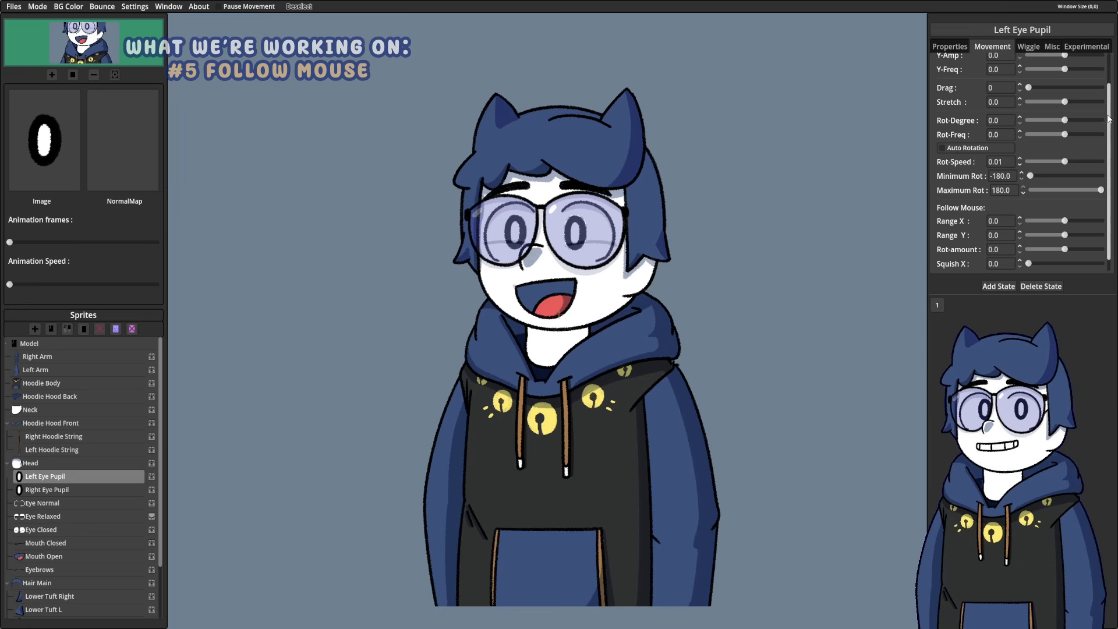
pyautogui.scroll(-1, 1108, 118)
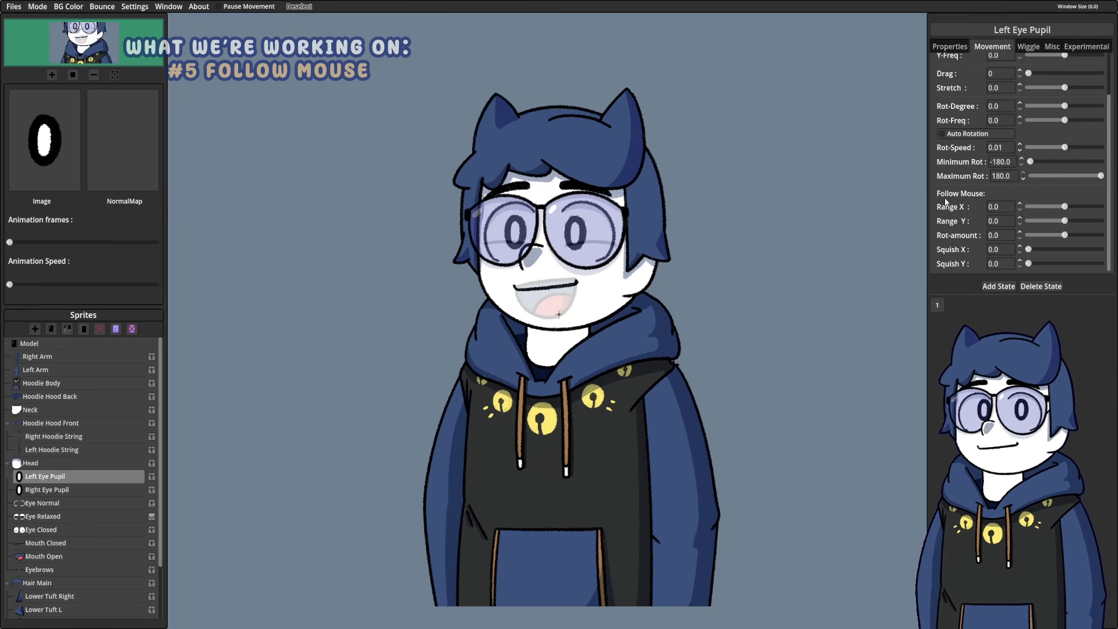
pyautogui.click(985, 208)
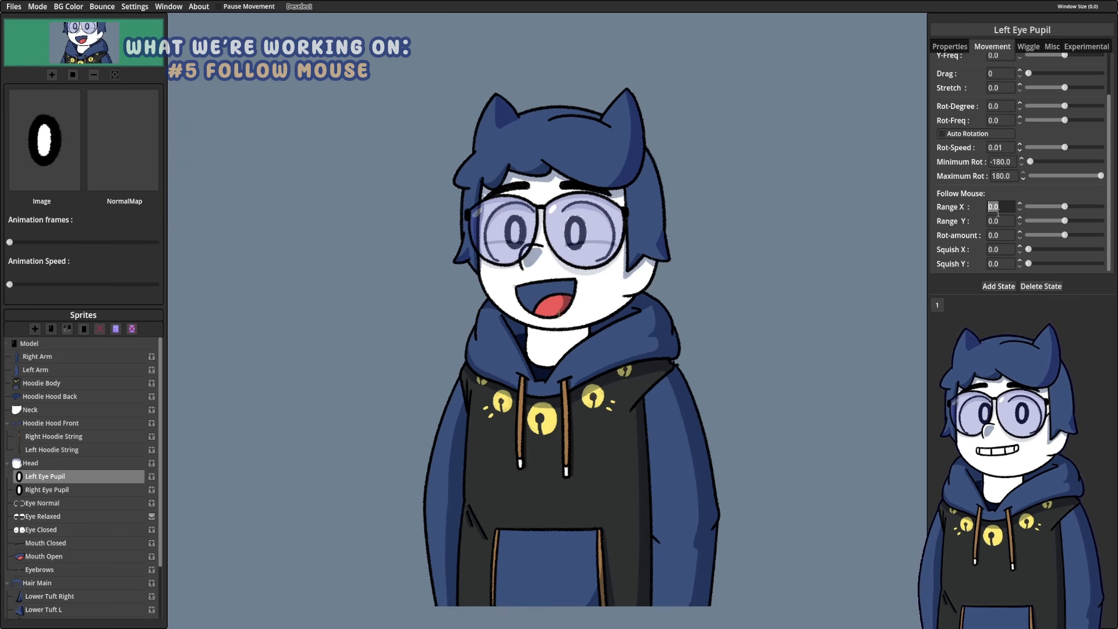
pyautogui.doubleClick(993, 221)
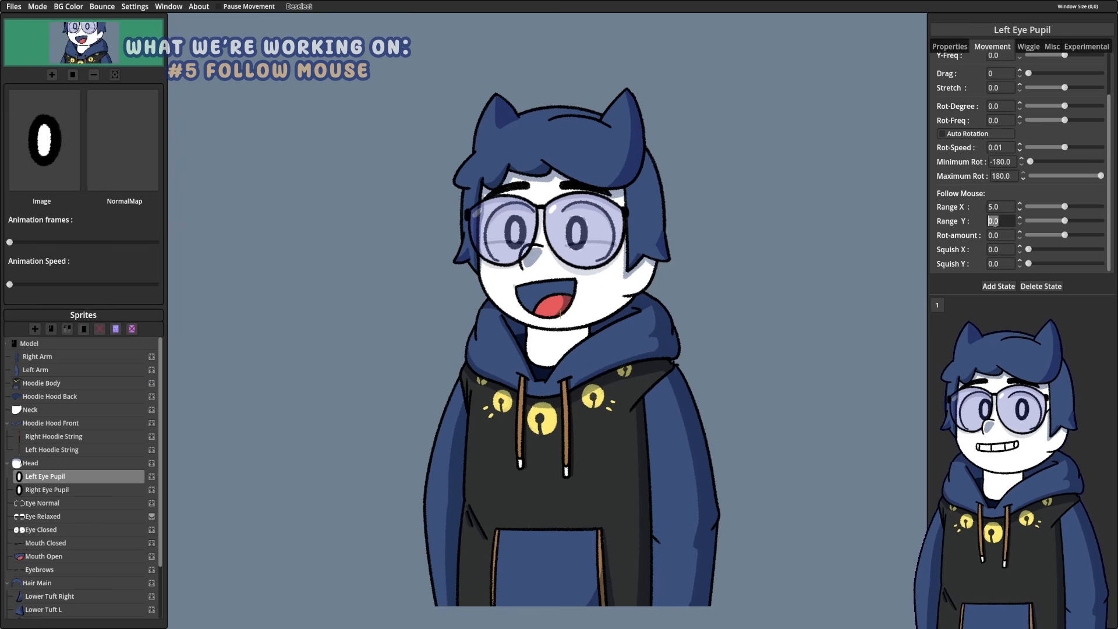
pyautogui.write('5')
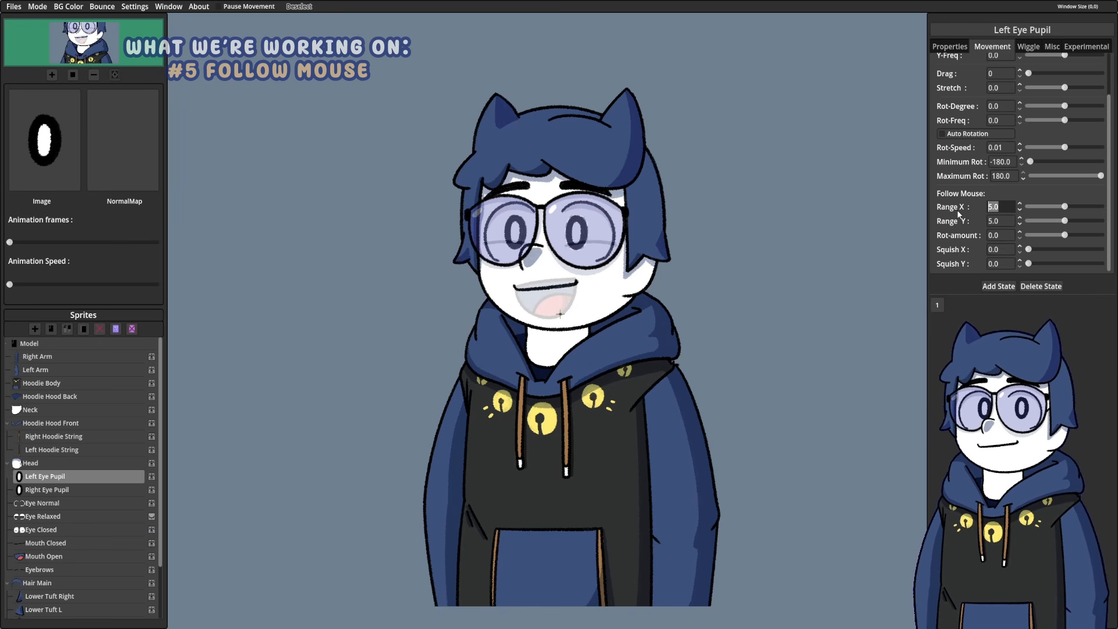
# Step: Increase the Left Eye Pupil's Follow Mouse Range X and Range Y to 15
pyautogui.click(987, 222)
pyautogui.write('15')
pyautogui.click(1000, 235)
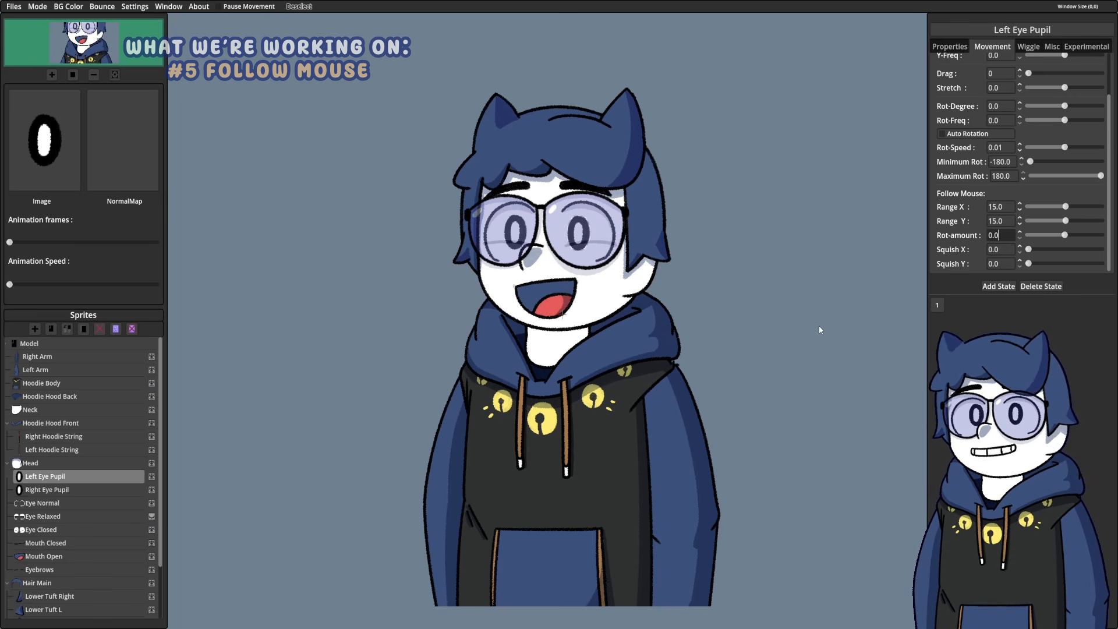
# Step: Set both Follow Mouse ranges, X and Y, of the Left Eye Pupil to 35
pyautogui.write('335')
pyautogui.doubleClick(984, 206)
pyautogui.write('35')
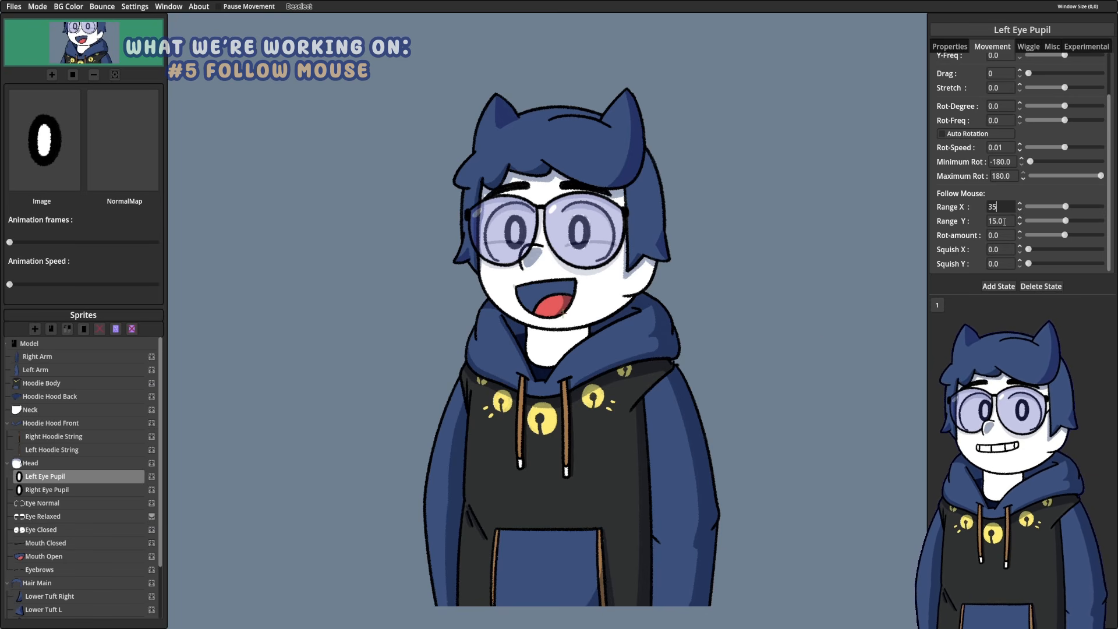
pyautogui.doubleClick(986, 221)
pyautogui.write('35')
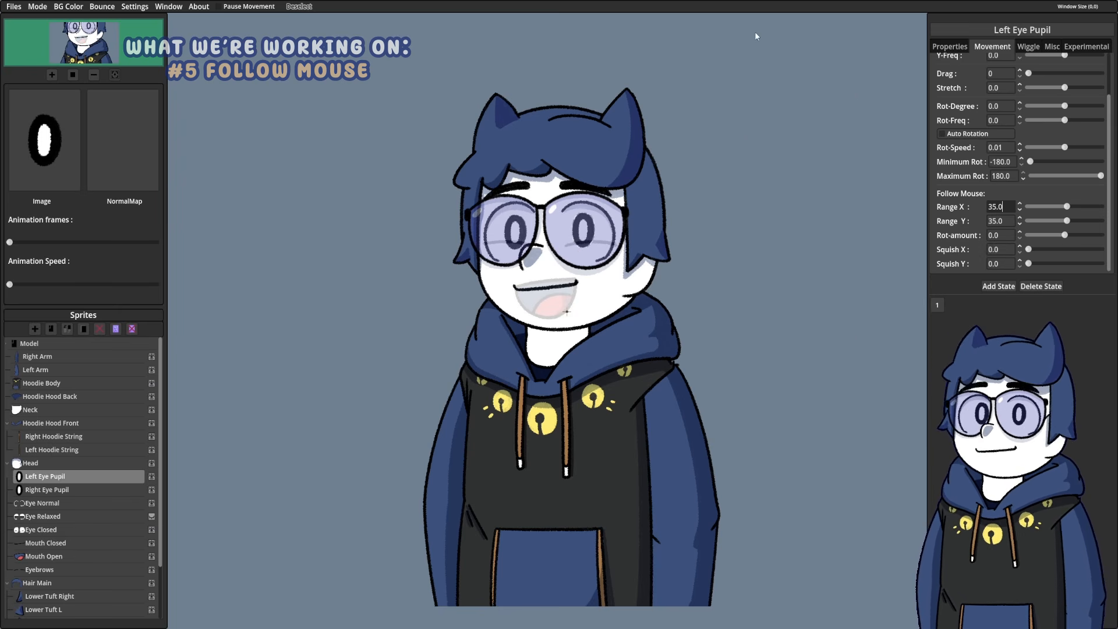
# Step: Give the Right Eye Pupil a Follow Mouse Range X and Range Y of 35
pyautogui.click(46, 490)
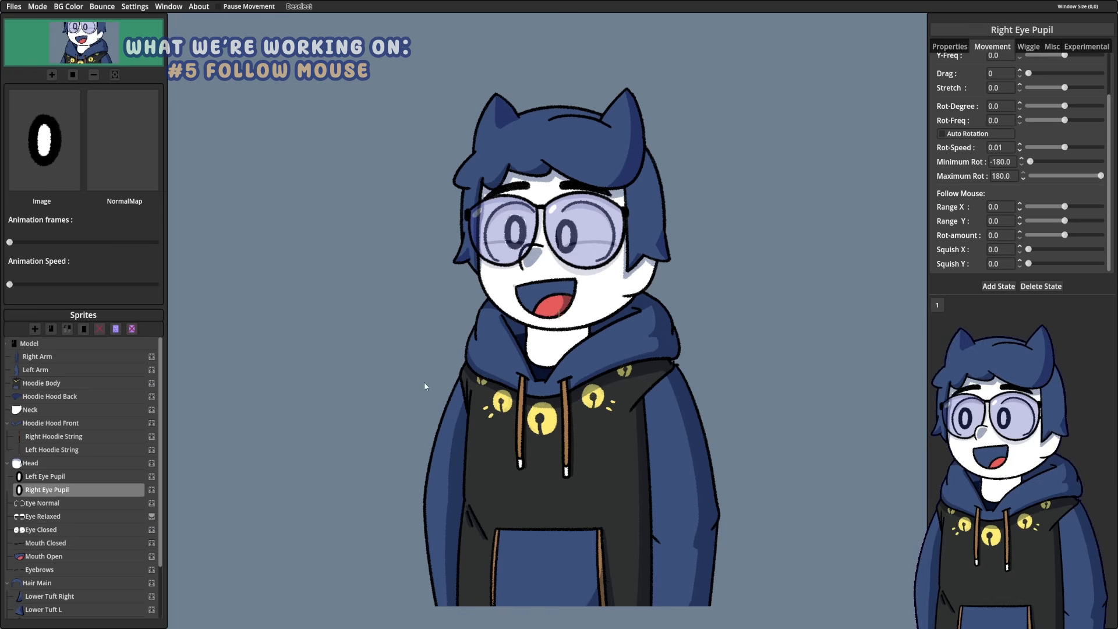
pyautogui.write('35')
pyautogui.click(1001, 221)
pyautogui.write('35')
pyautogui.click(1002, 234)
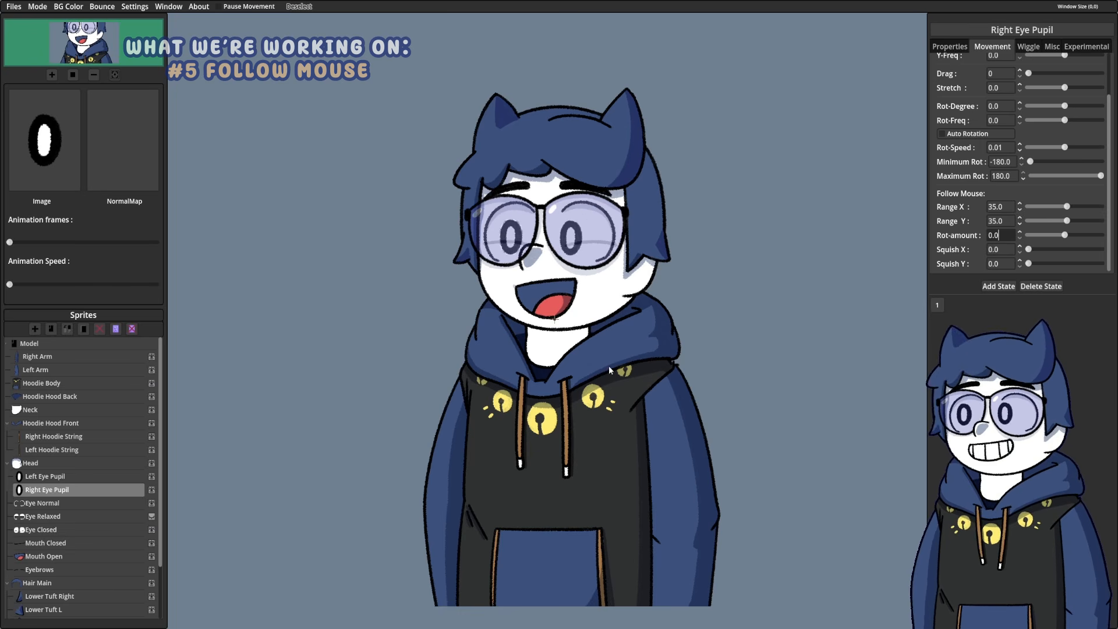
# Step: Test a Follow Mouse Range Y of 75 on the Right Eye Pupil and restore it to 35
pyautogui.click(1006, 221)
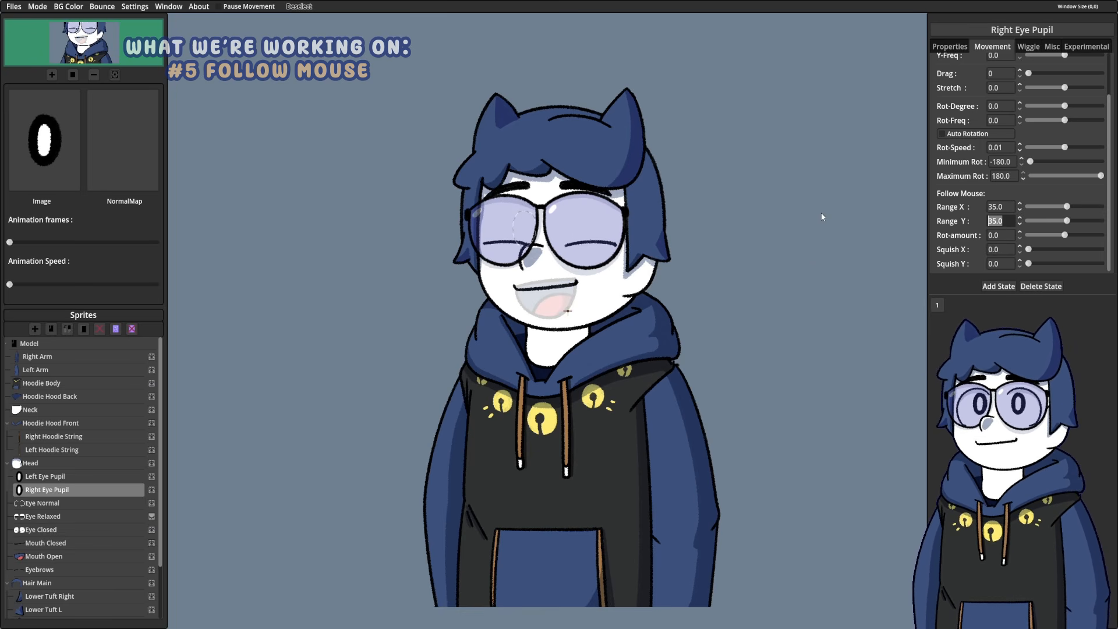
pyautogui.write('75')
pyautogui.press('Tab')
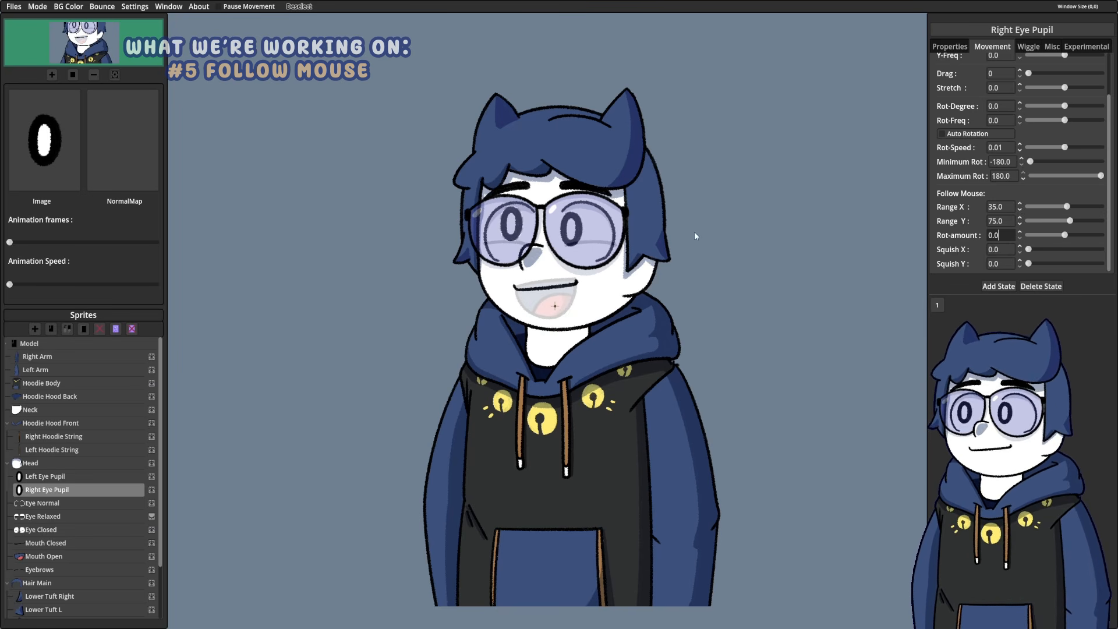
pyautogui.click(996, 221)
pyautogui.write('35')
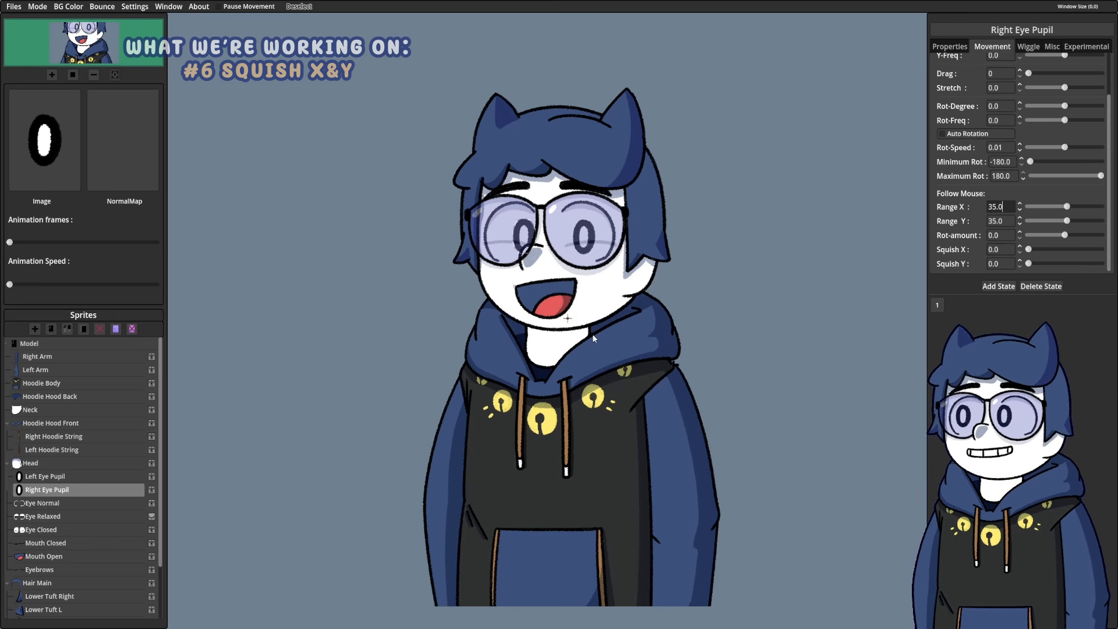
# Step: Set the Head sprite's Follow Mouse Squish X to 0.025
pyautogui.click(52, 465)
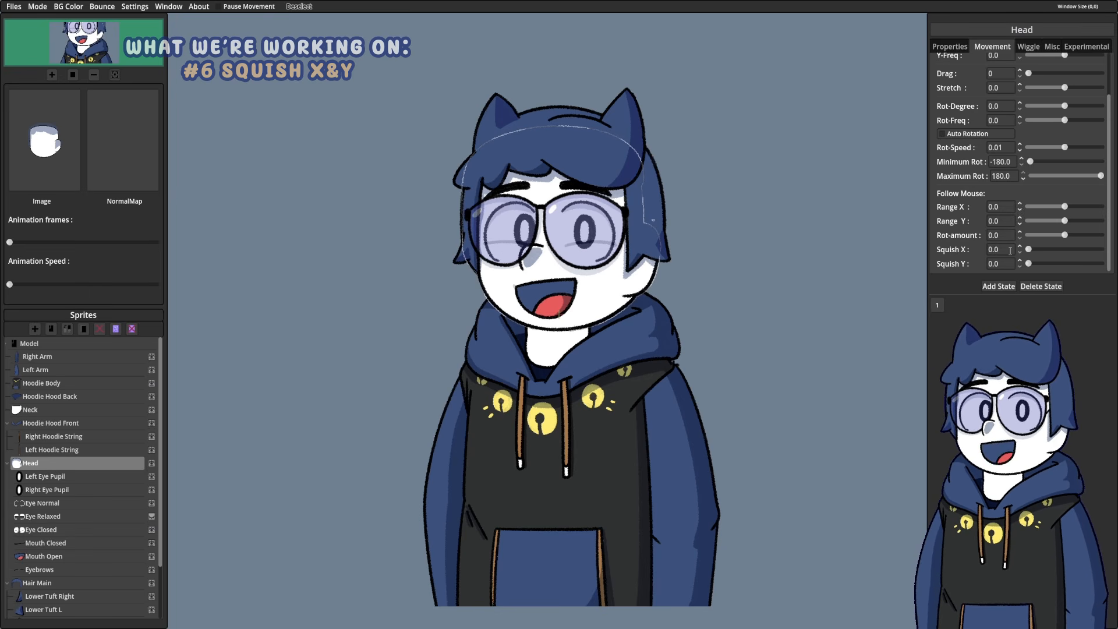
pyautogui.moveTo(1028, 249); pyautogui.dragTo(1005, 257)
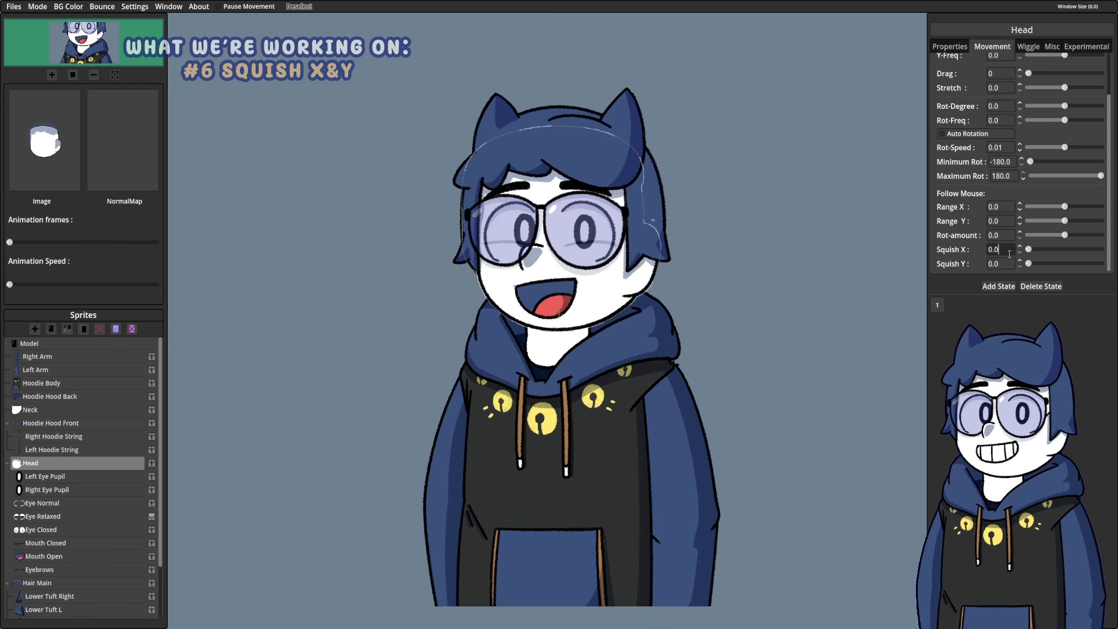
pyautogui.write('25')
pyautogui.click(1008, 263)
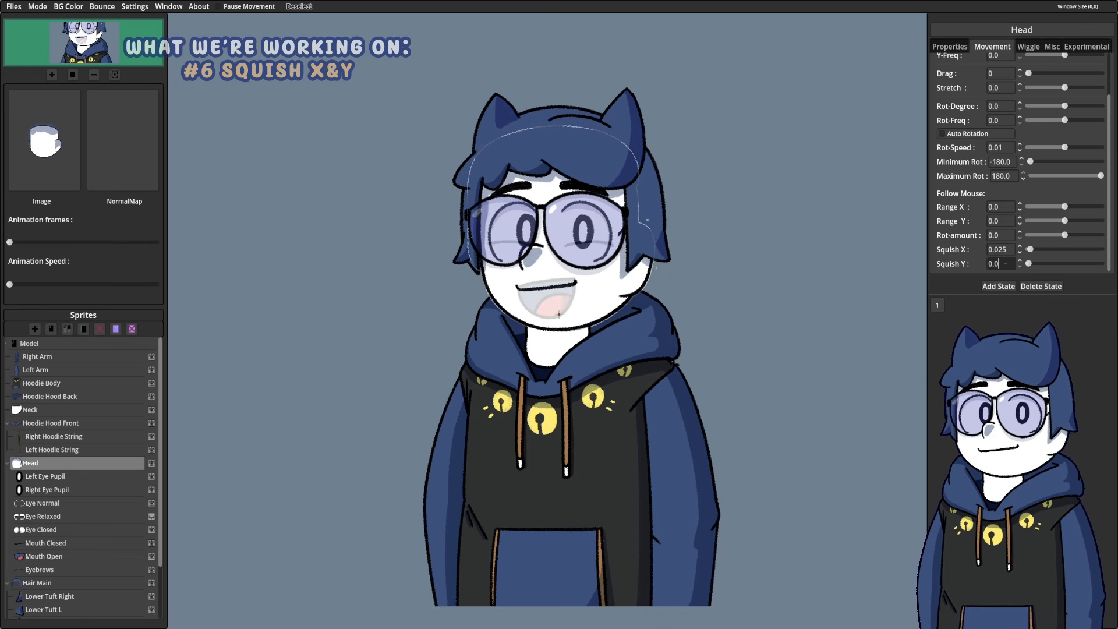
# Step: Set the Head sprite's Follow Mouse Squish X to 0.035 and Squish Y to 0.025
pyautogui.click(1008, 250)
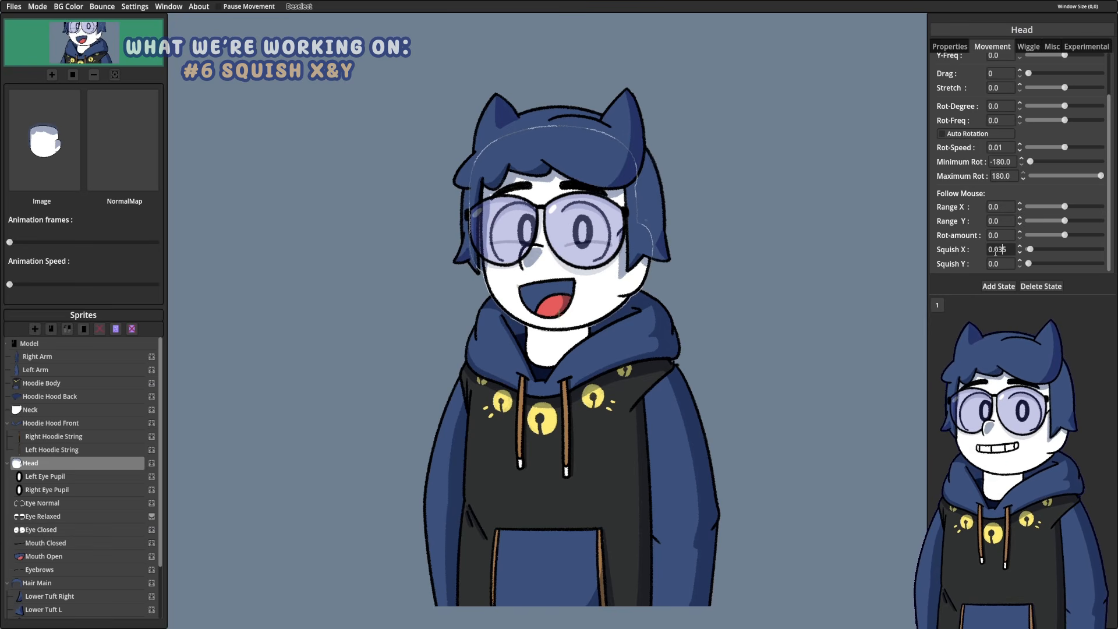
pyautogui.write('3')
pyautogui.press('Return')
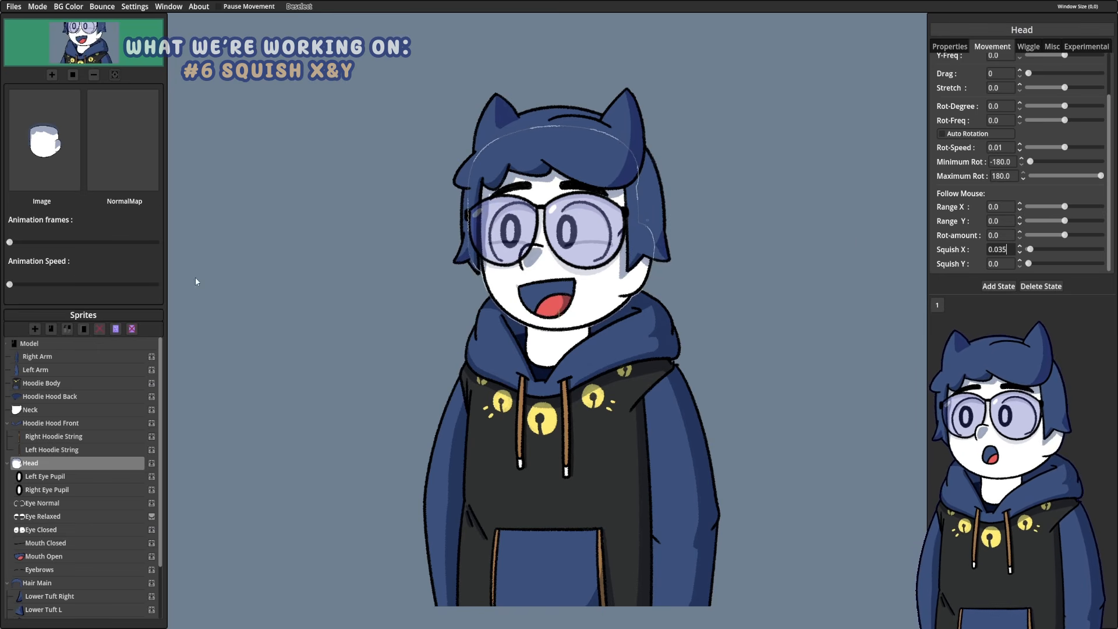
pyautogui.click(1002, 264)
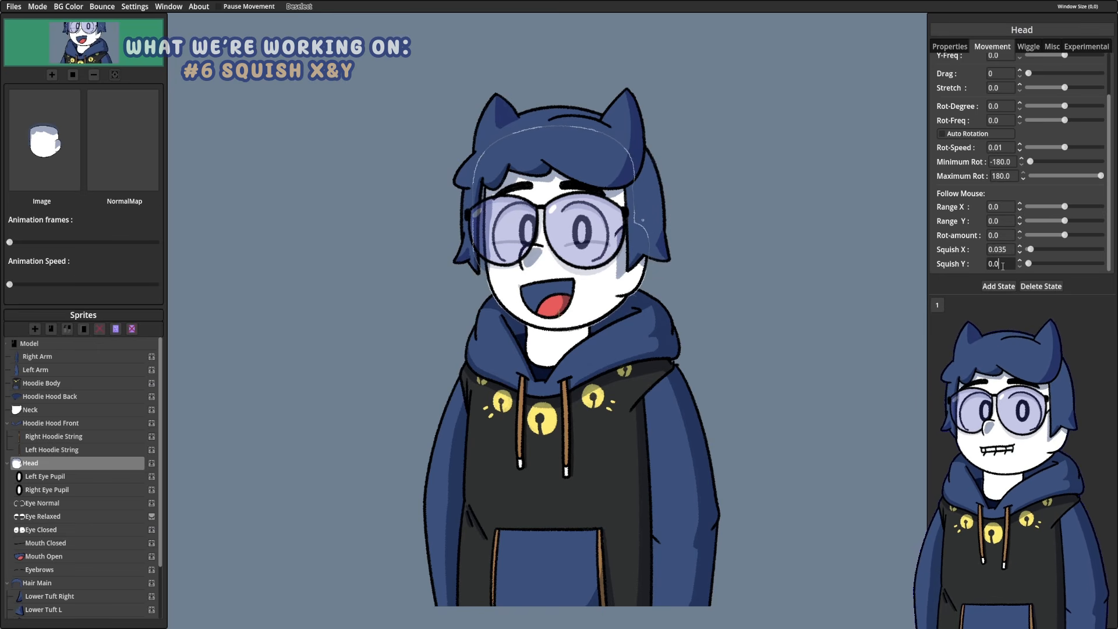
pyautogui.click(999, 249)
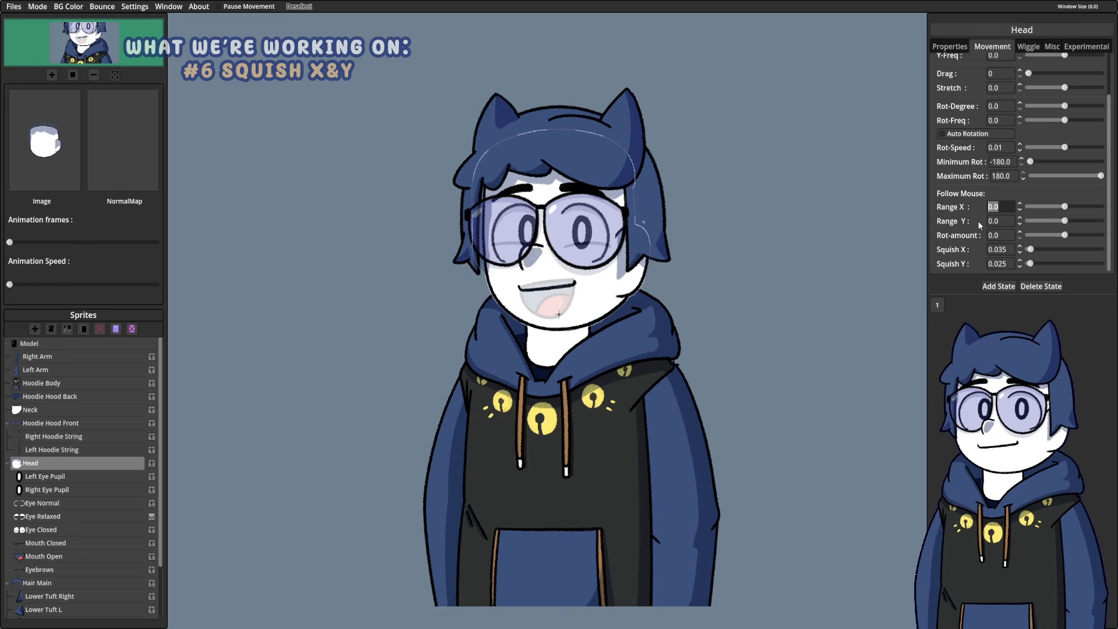
# Step: Try 5 for the Head's Follow Mouse Range X and Range Y, and settle on 20 for X and 30 for Y
pyautogui.moveTo(1003, 207); pyautogui.dragTo(979, 208)
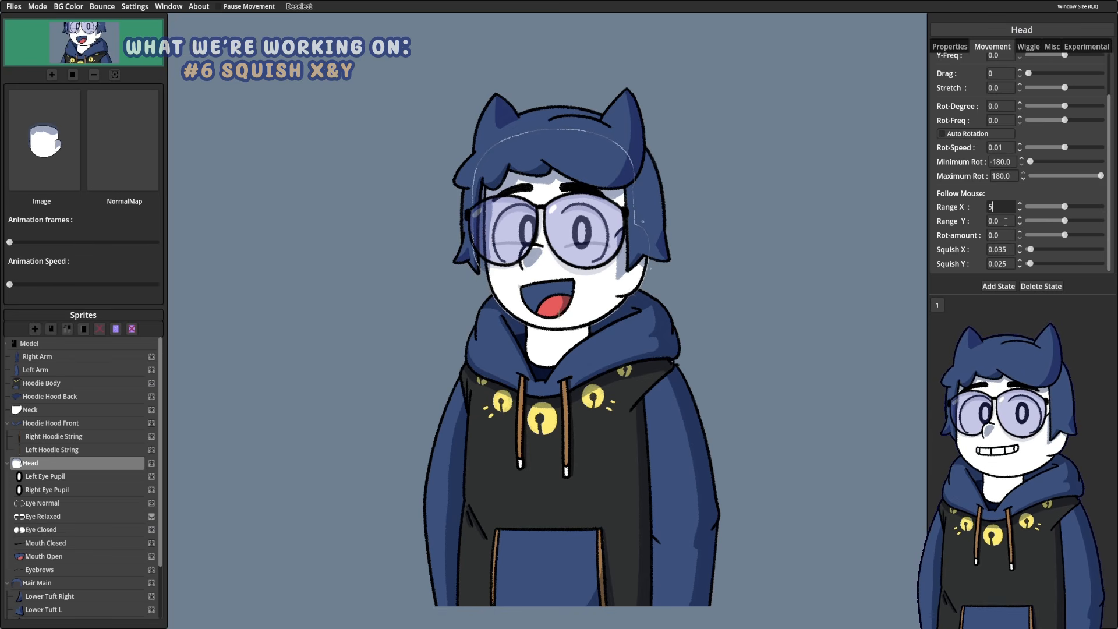
pyautogui.press('Return')
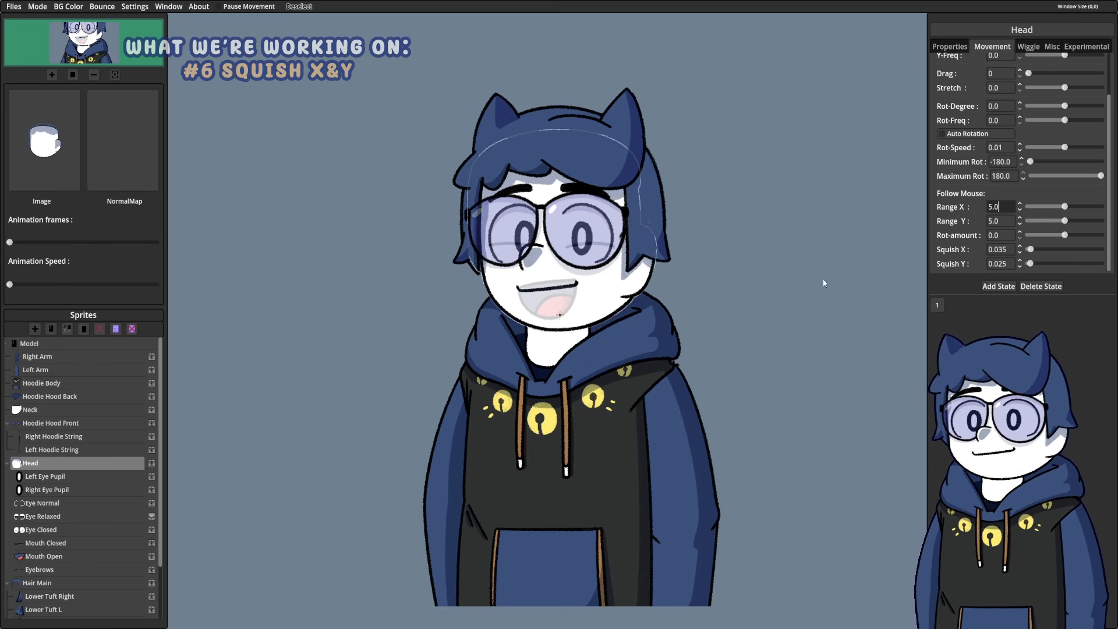
pyautogui.moveTo(1002, 207); pyautogui.dragTo(963, 209)
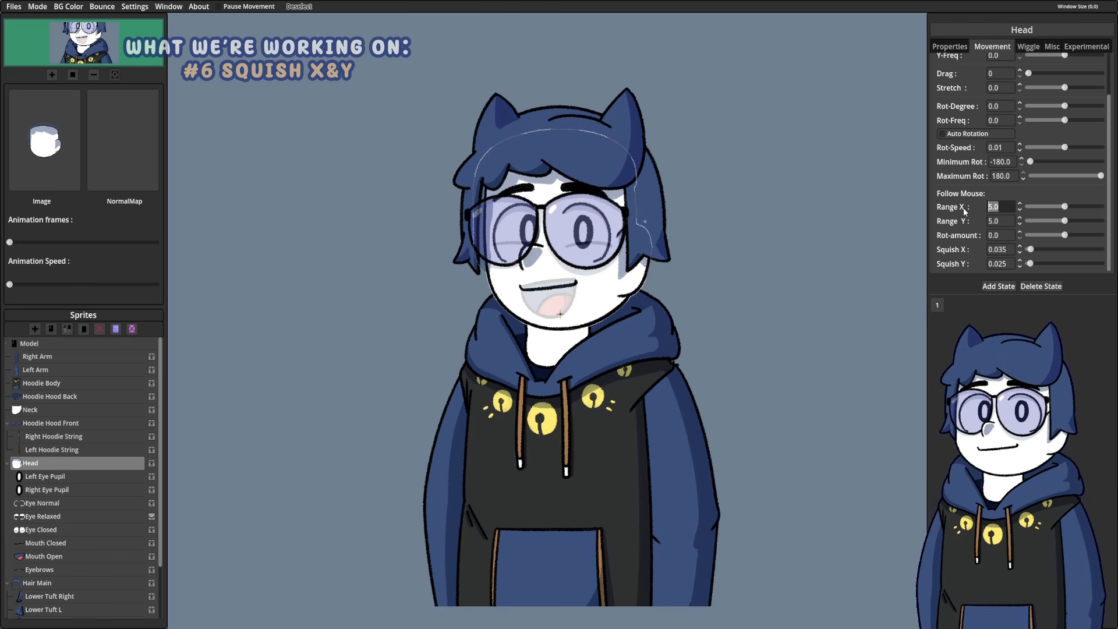
pyautogui.write('20')
pyautogui.press('Tab')
pyautogui.write('3')
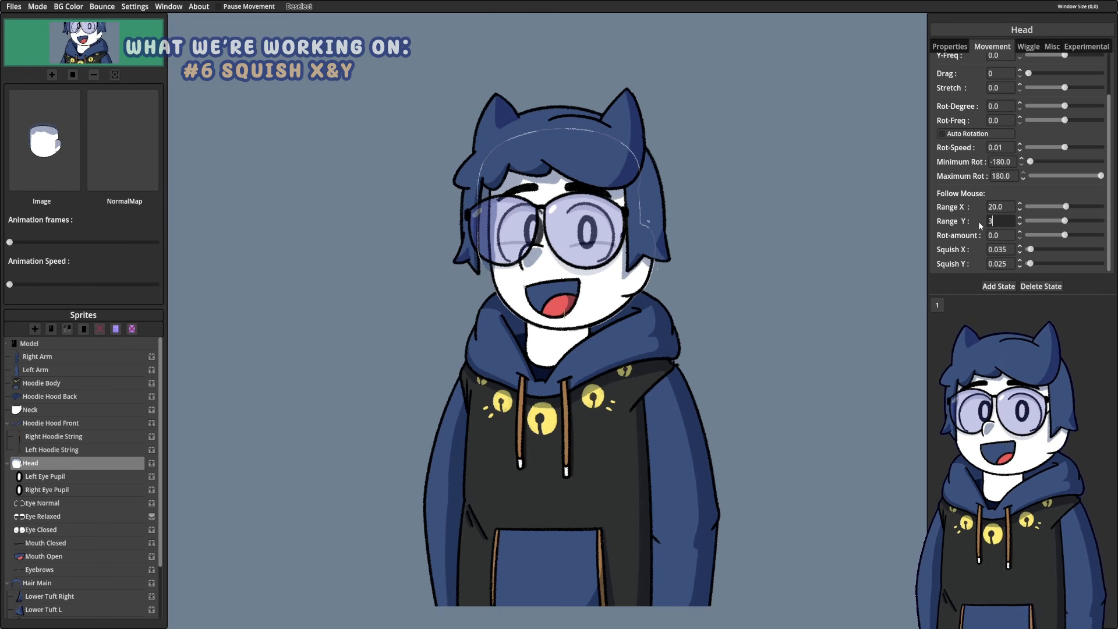
pyautogui.write('0')
pyautogui.press('Return')
pyautogui.click(1002, 209)
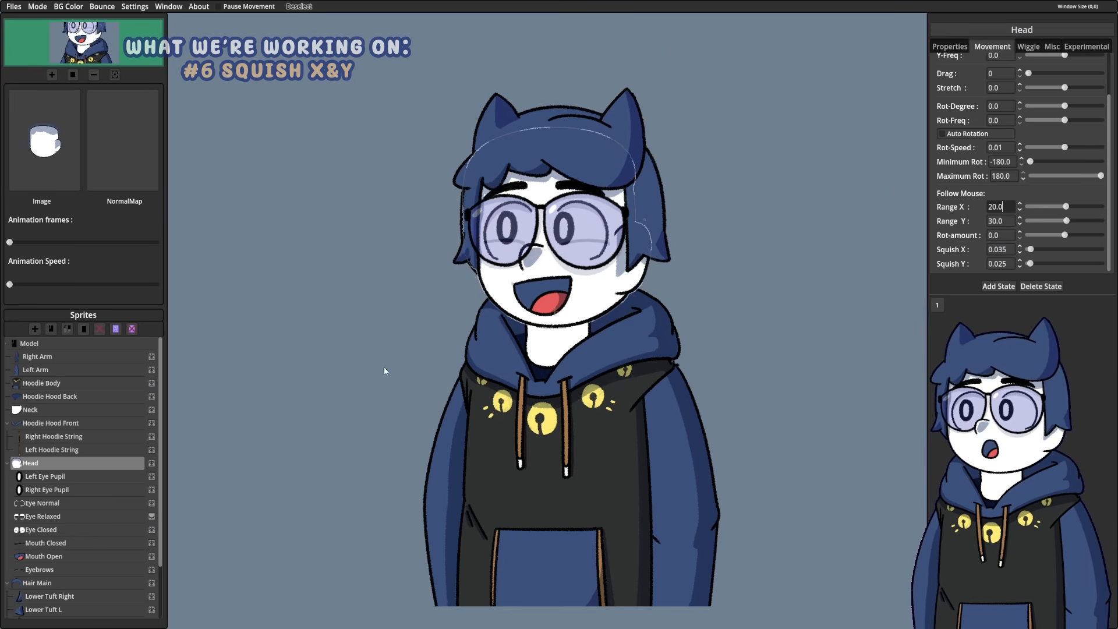
# Step: Review the Follow Mouse settings of the Left Eye Pupil, Eyebrows, Mouth Open, Eye Closed and Head sprites
pyautogui.click(38, 477)
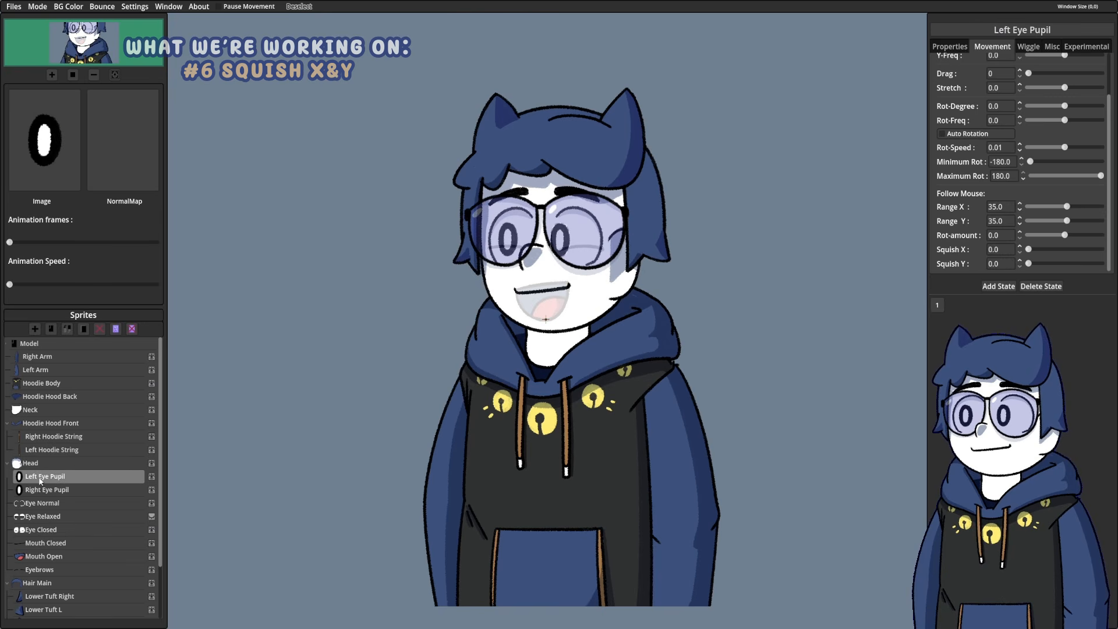
pyautogui.click(41, 569)
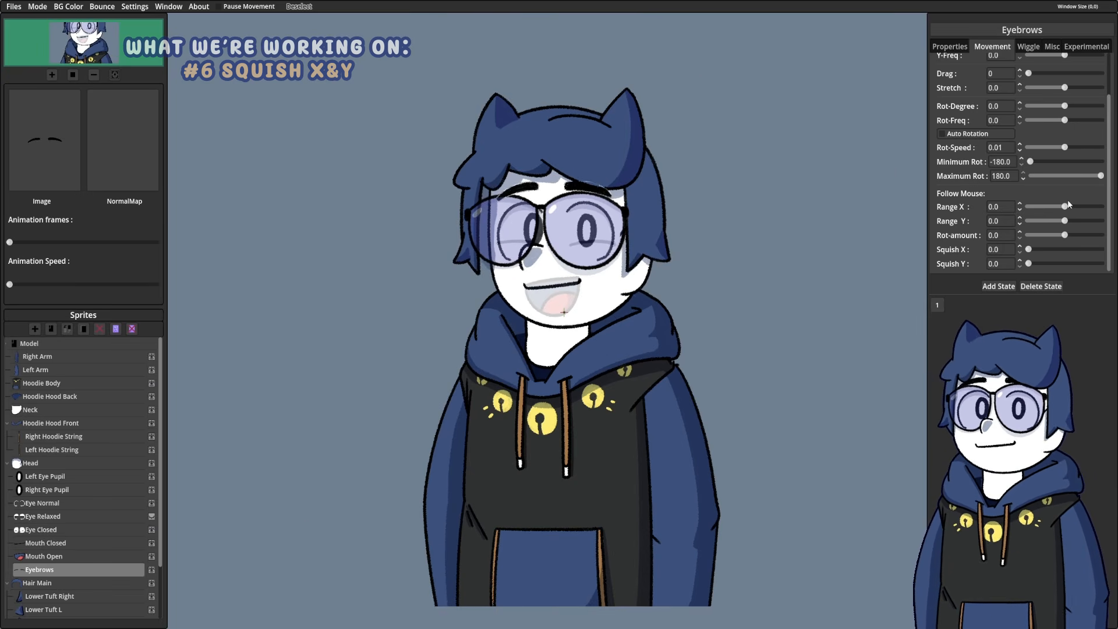
pyautogui.moveTo(1003, 207); pyautogui.dragTo(984, 207)
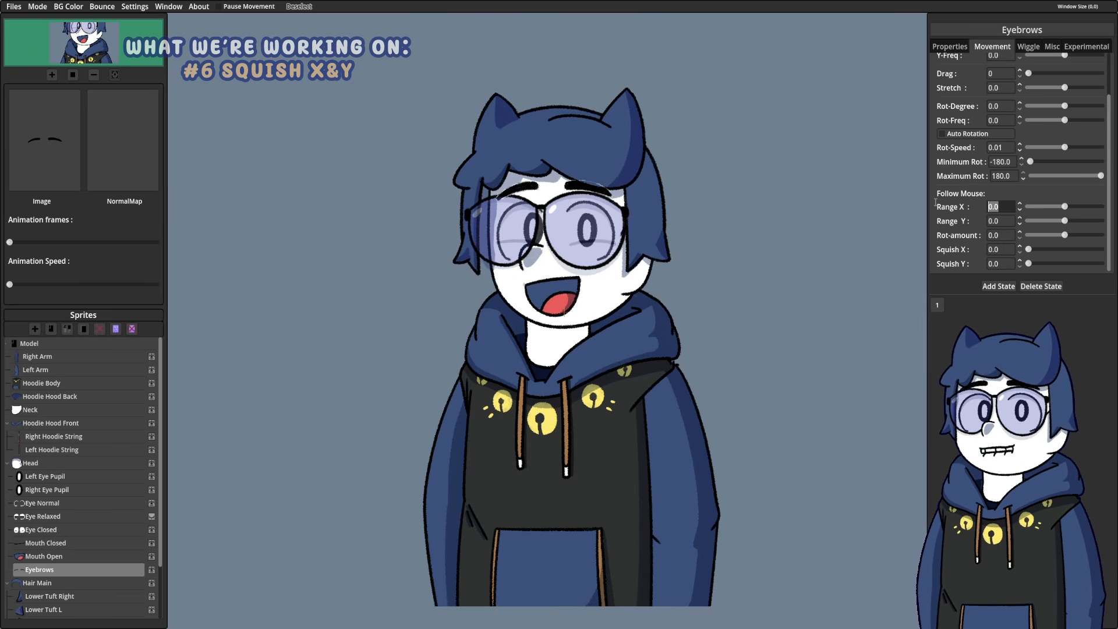
pyautogui.click(71, 569)
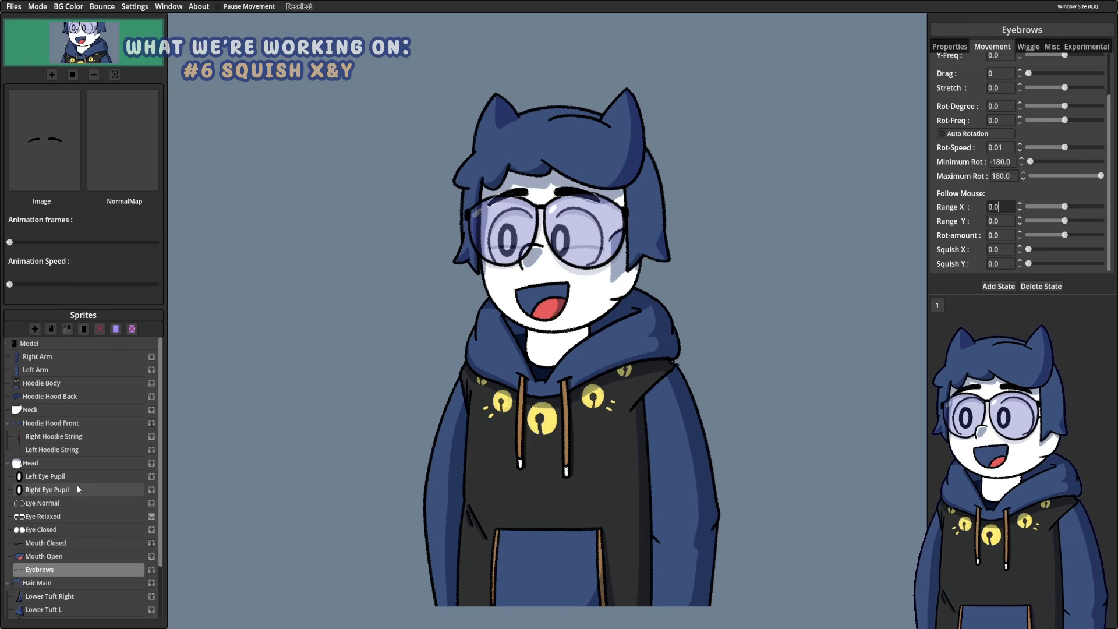
pyautogui.click(72, 556)
pyautogui.click(71, 535)
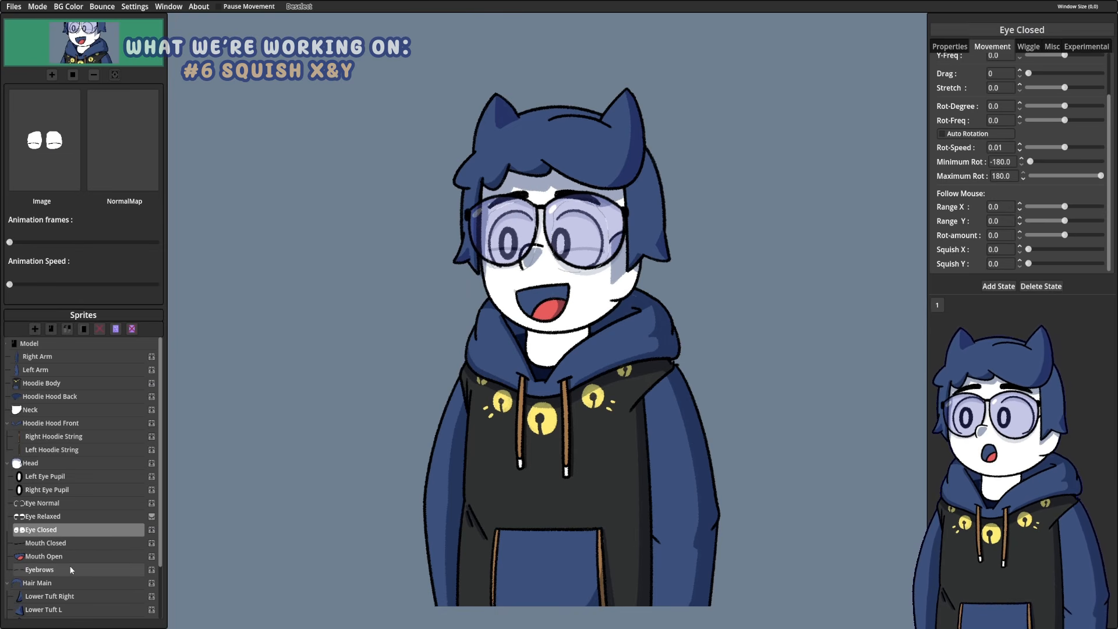
pyautogui.click(76, 468)
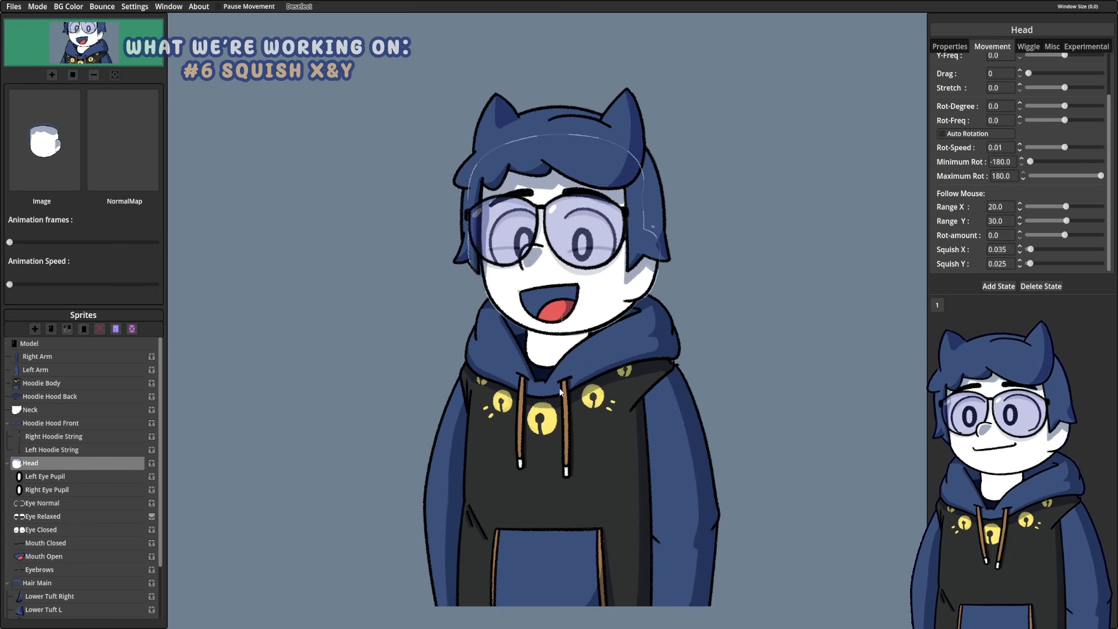
# Step: Set the Nose sprite's Follow Mouse Range X to 20 and Range Y to 30
pyautogui.scroll(-2, 81, 588)
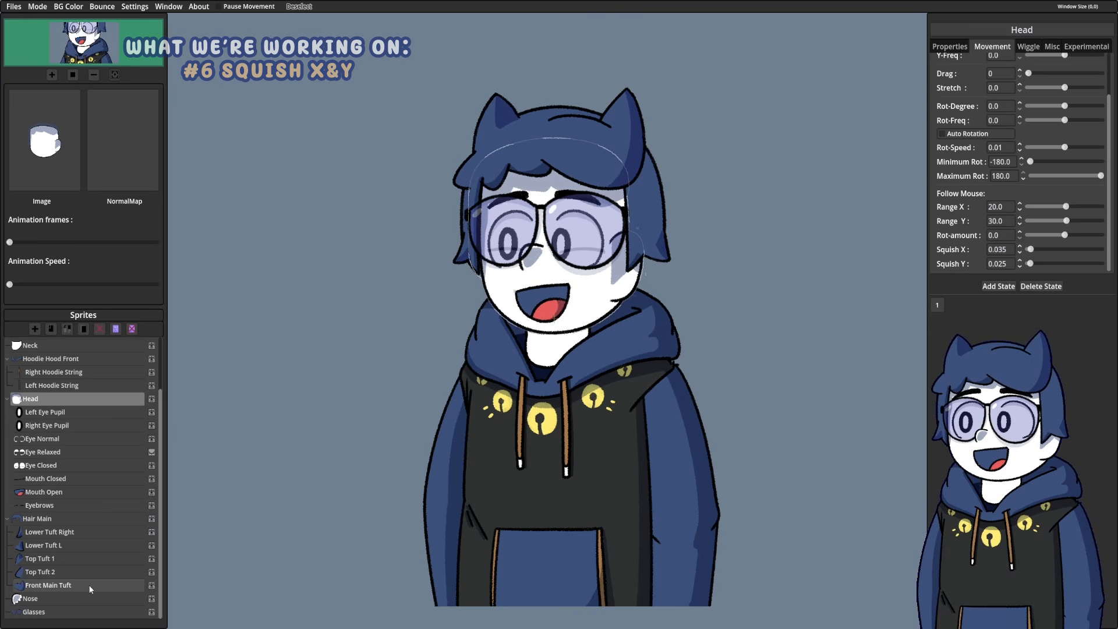
pyautogui.click(74, 598)
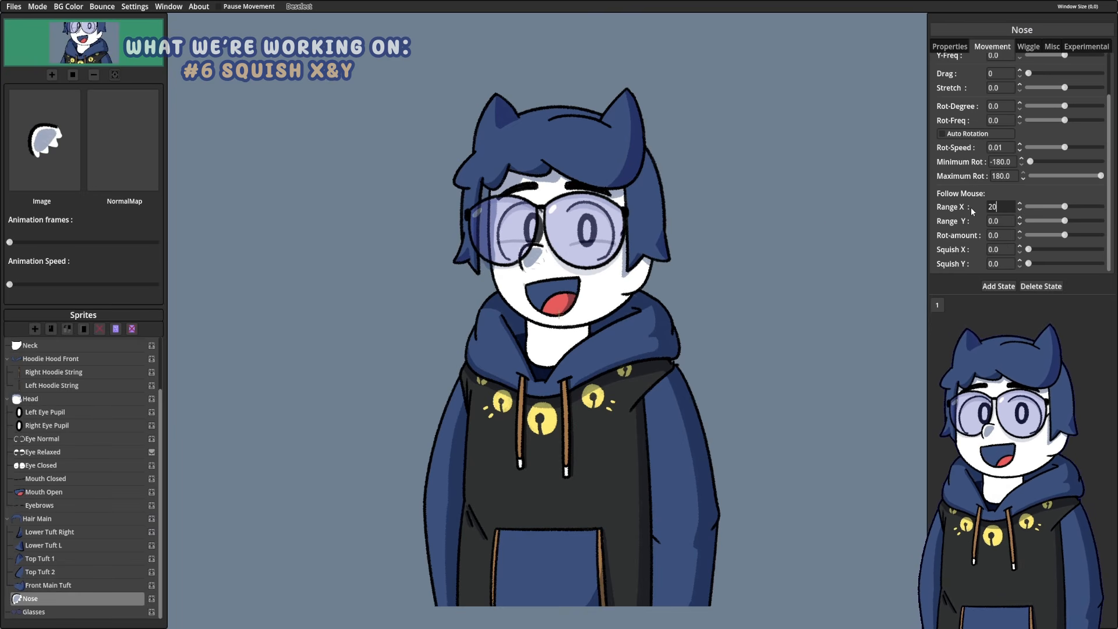
pyautogui.click(992, 222)
pyautogui.write('3')
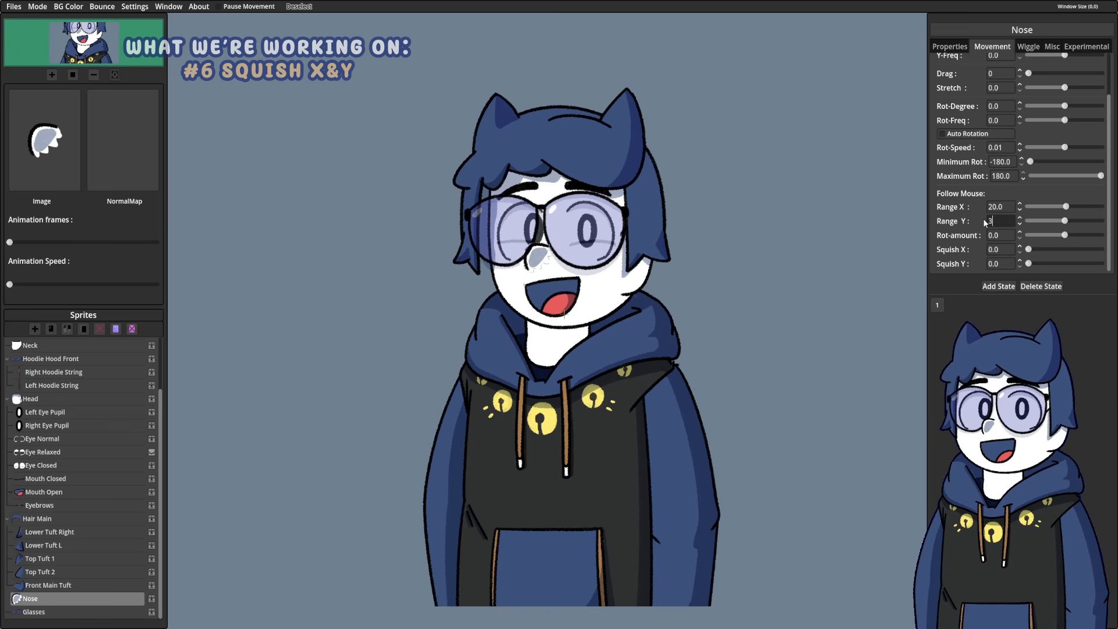
pyautogui.write('0')
pyautogui.press('Return')
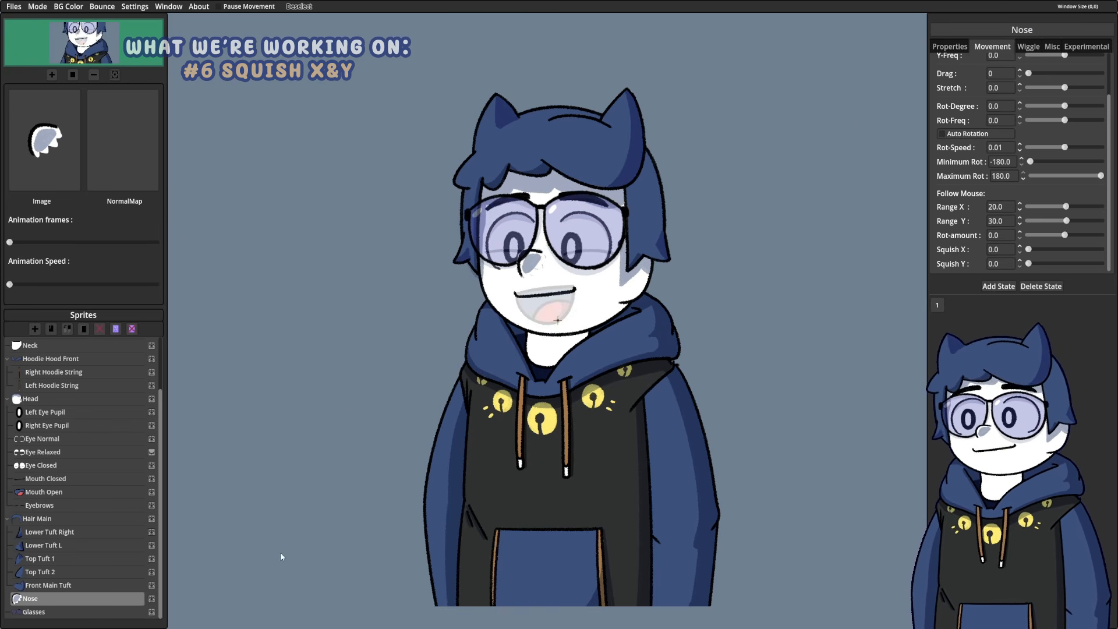
# Step: Set the Glasses sprite's Follow Mouse Range X to 20 and Range Y to 30
pyautogui.click(67, 613)
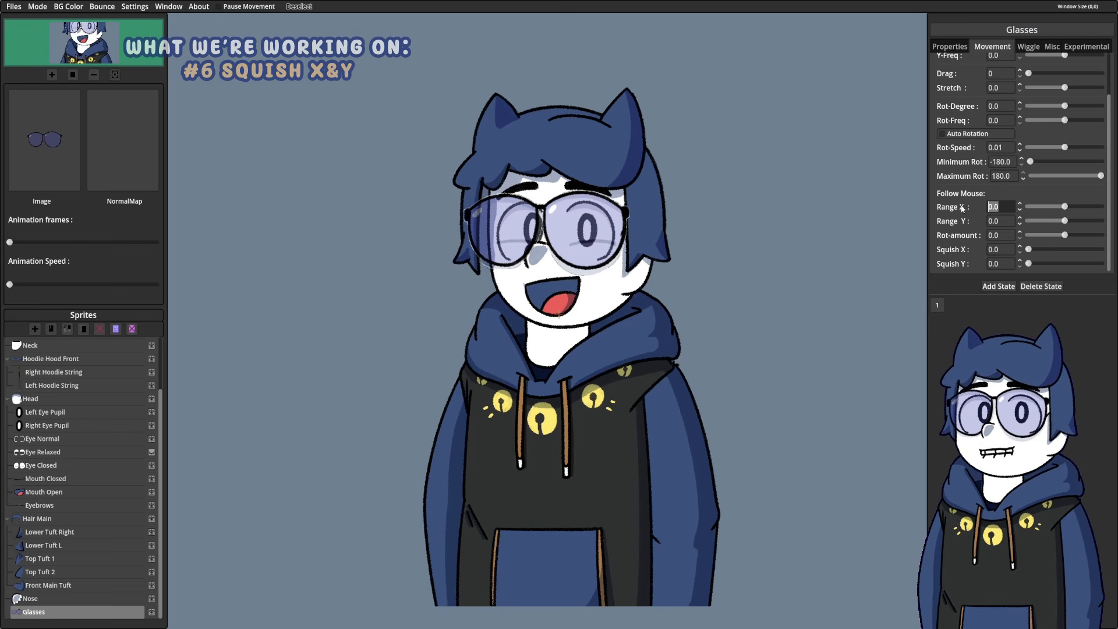
pyautogui.write('30')
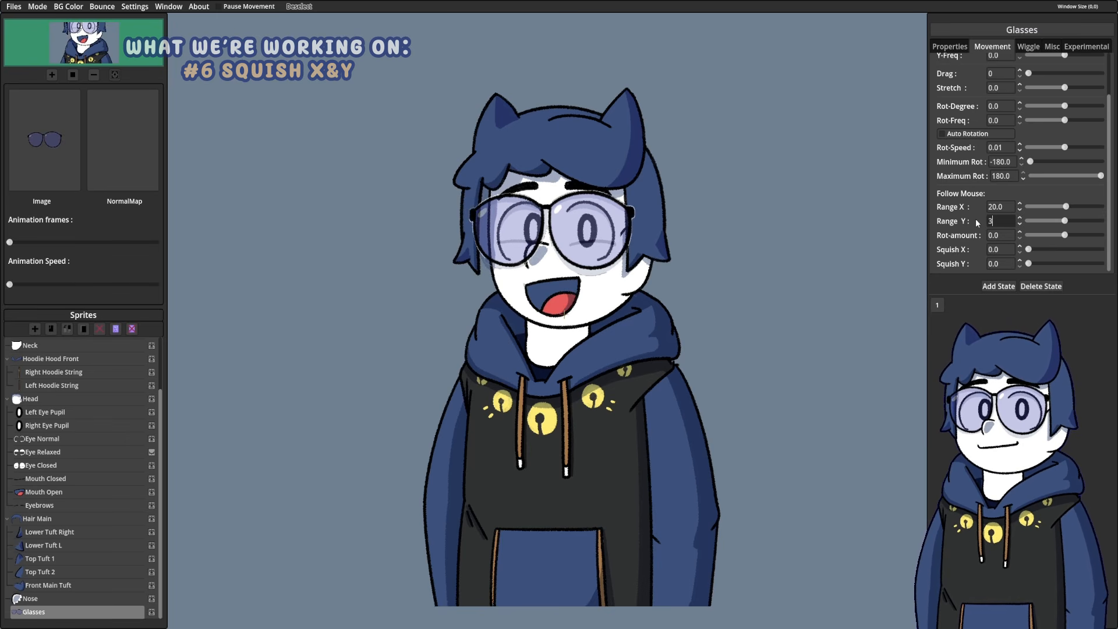
pyautogui.press('Return')
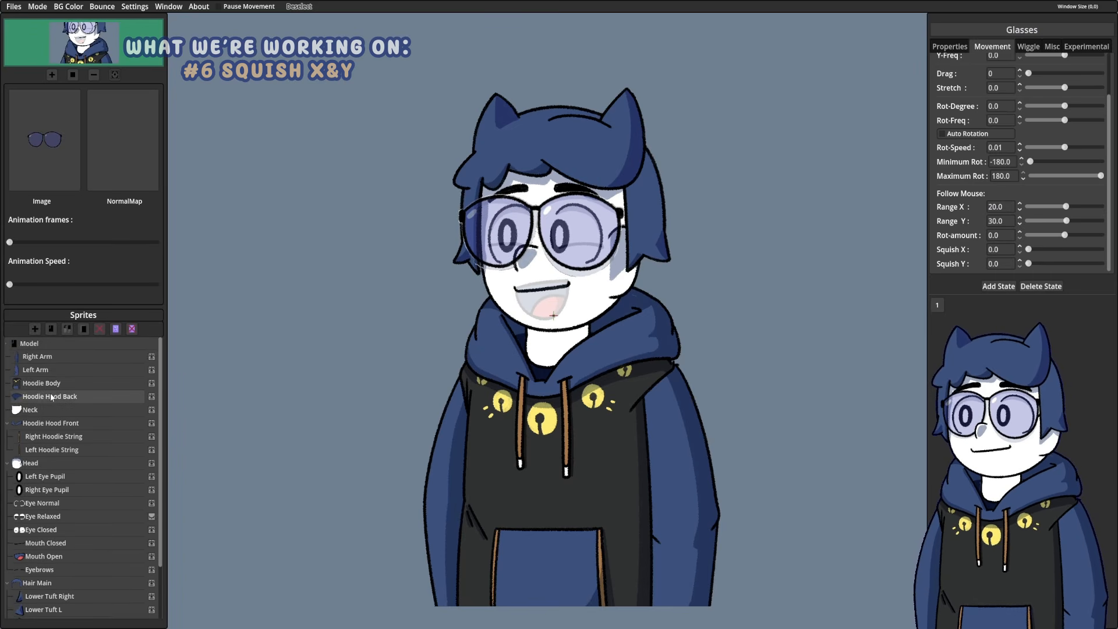
# Step: Set the Hair Main sprite's Follow Mouse Range X to 20 and Range Y to 30, then deselect it
pyautogui.click(46, 519)
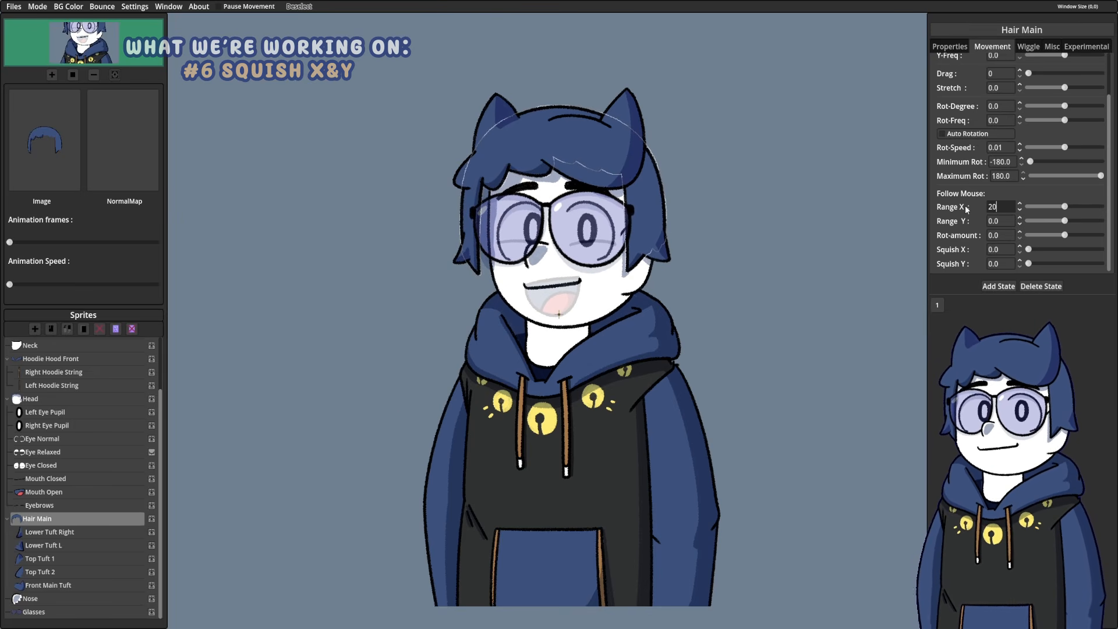
pyautogui.press('Tab')
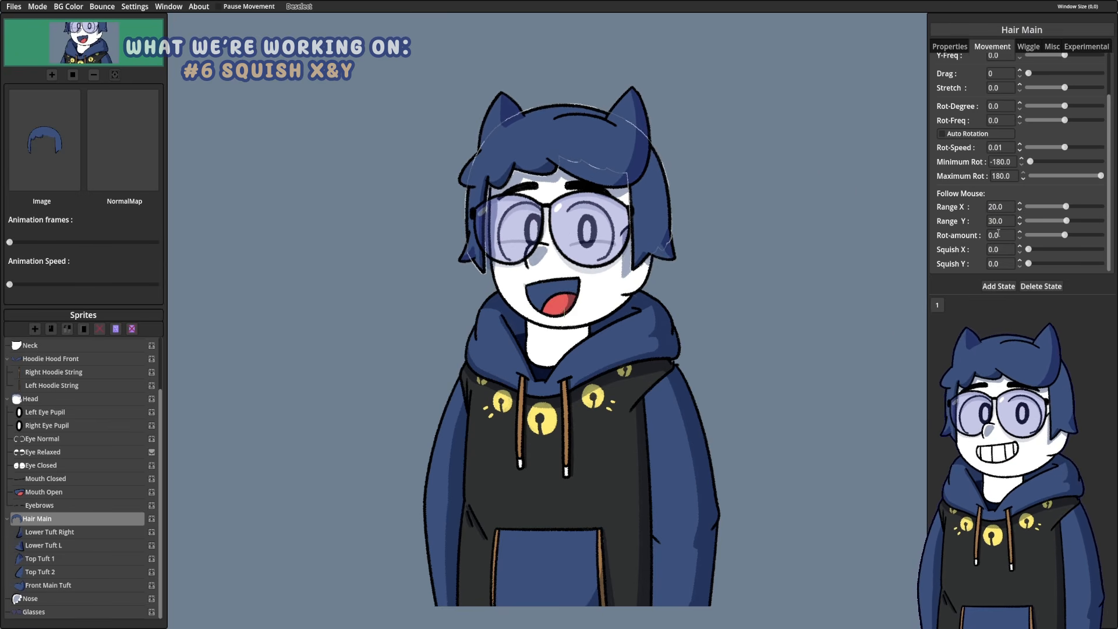
pyautogui.scroll(3, 54, 396)
pyautogui.click(55, 344)
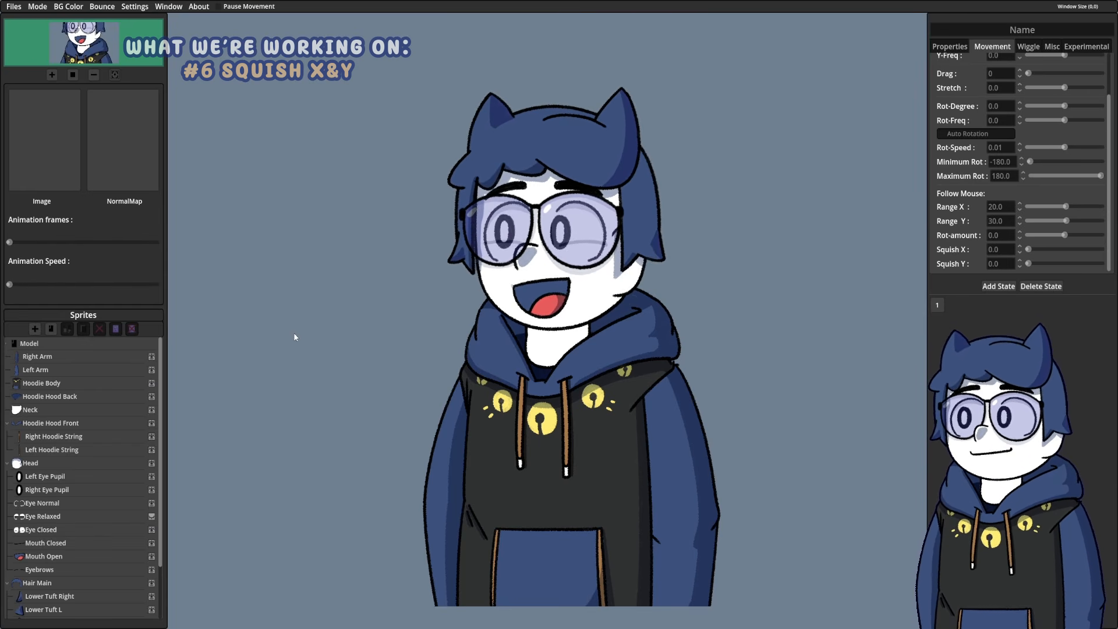
# Step: Try an X-Freq of 0.37 on Hair Main and reset both X-Freq and X-Amp to 0
pyautogui.scroll(-2, 76, 530)
pyautogui.click(52, 518)
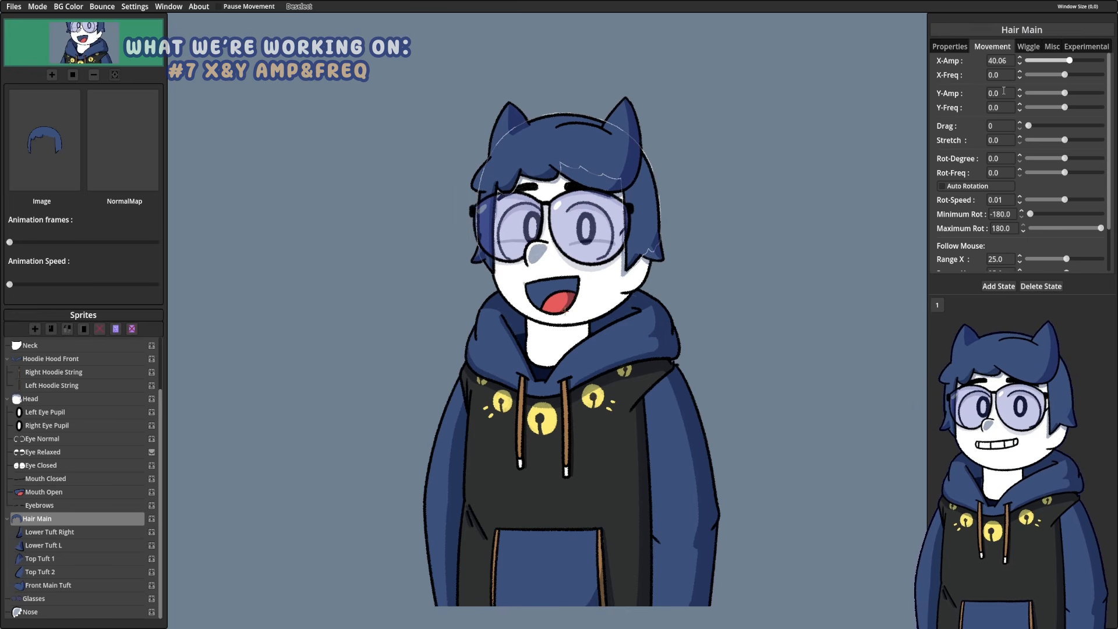
pyautogui.moveTo(1064, 75); pyautogui.dragTo(1066, 74)
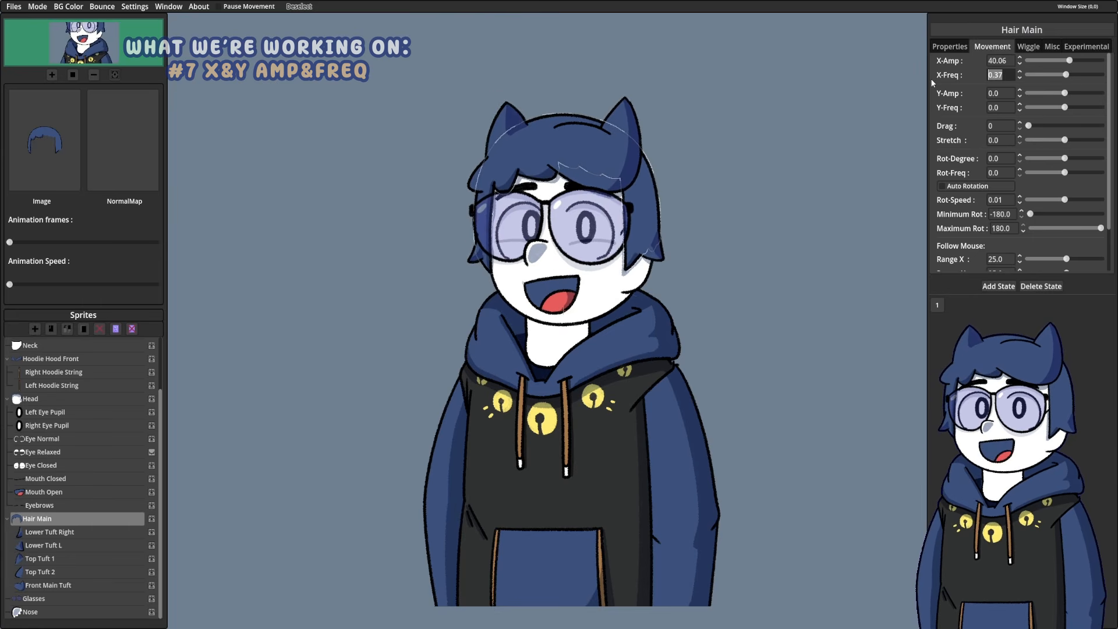
pyautogui.write('0')
pyautogui.press('Return')
pyautogui.moveTo(1008, 61); pyautogui.dragTo(989, 59)
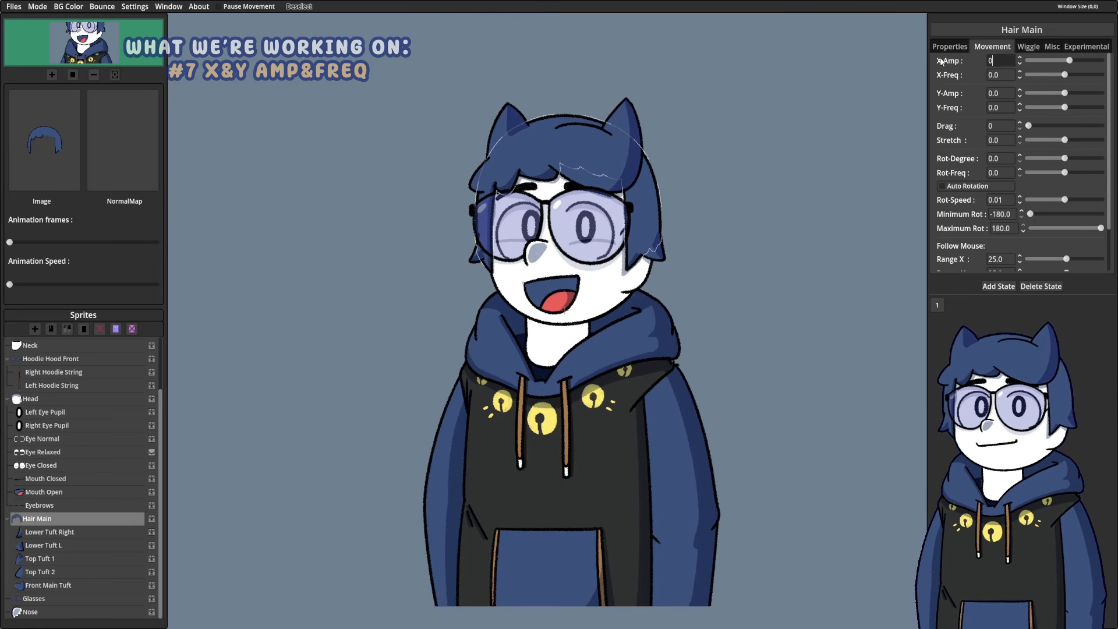
pyautogui.press('Return')
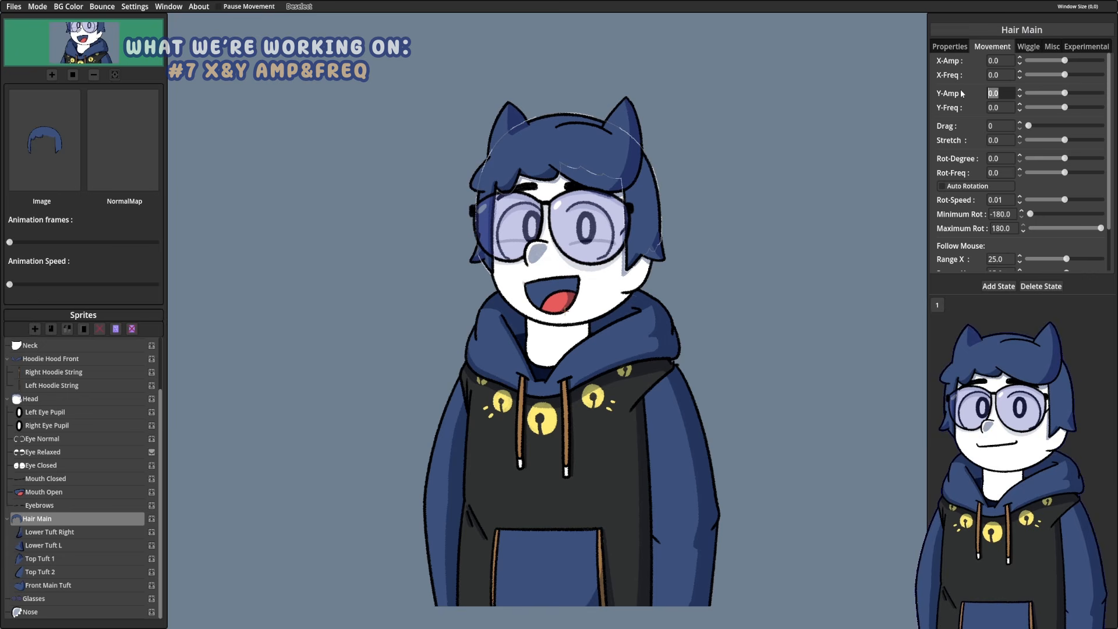
# Step: Set Y-Amp to 14 and Y-Freq to 0.01 on the Hair Main sprite and the Head sprite
pyautogui.click(1020, 104)
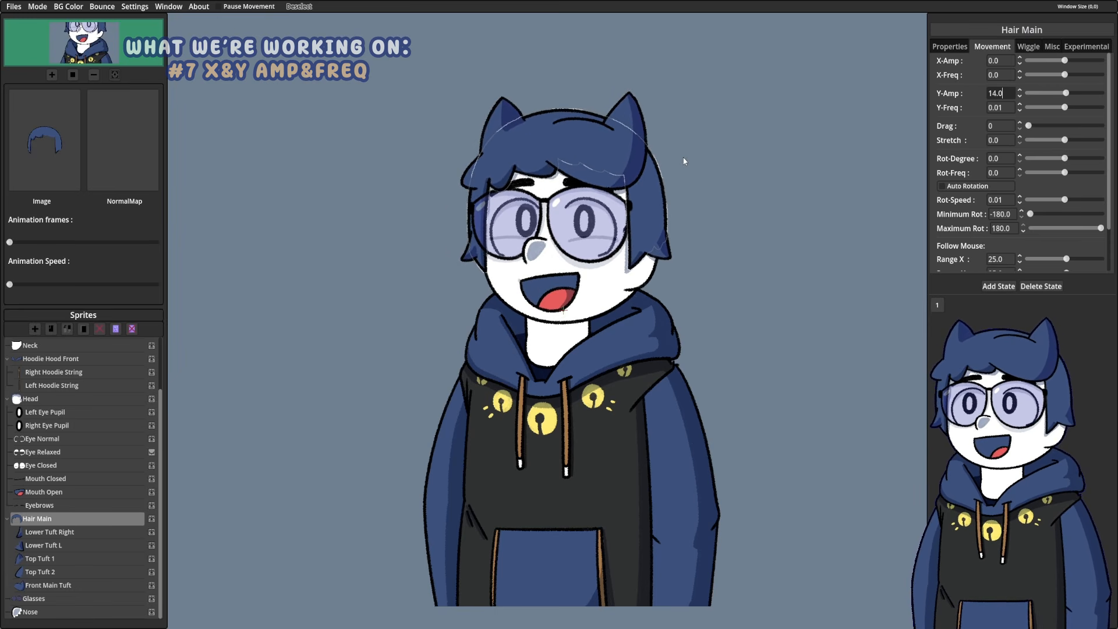
pyautogui.click(78, 400)
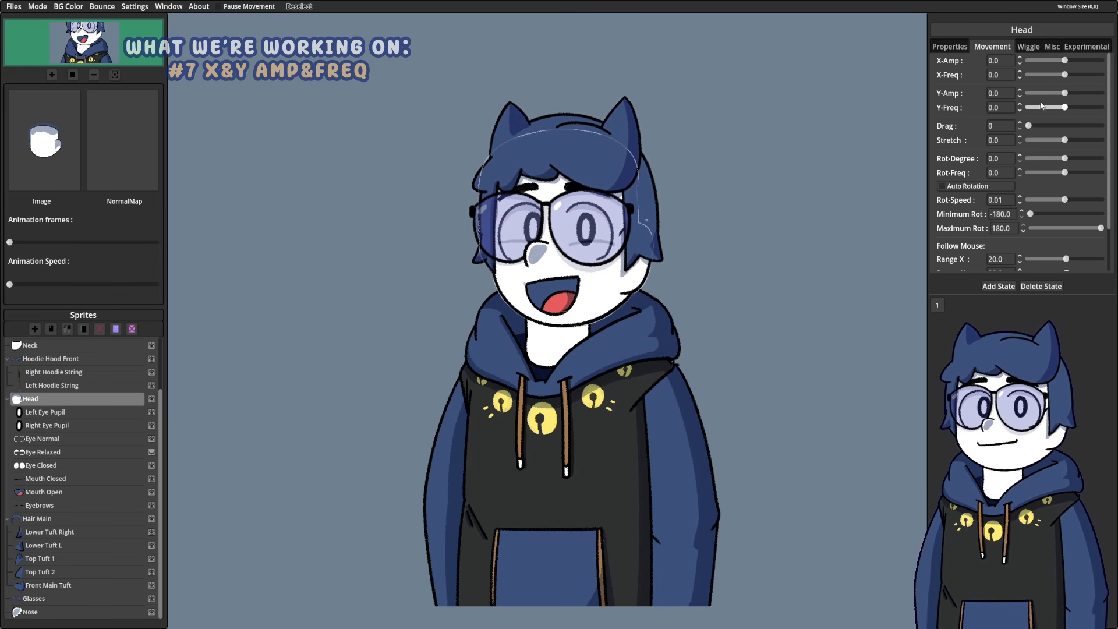
pyautogui.doubleClick(993, 93)
pyautogui.write('14')
pyautogui.click(997, 108)
pyautogui.click(1019, 105)
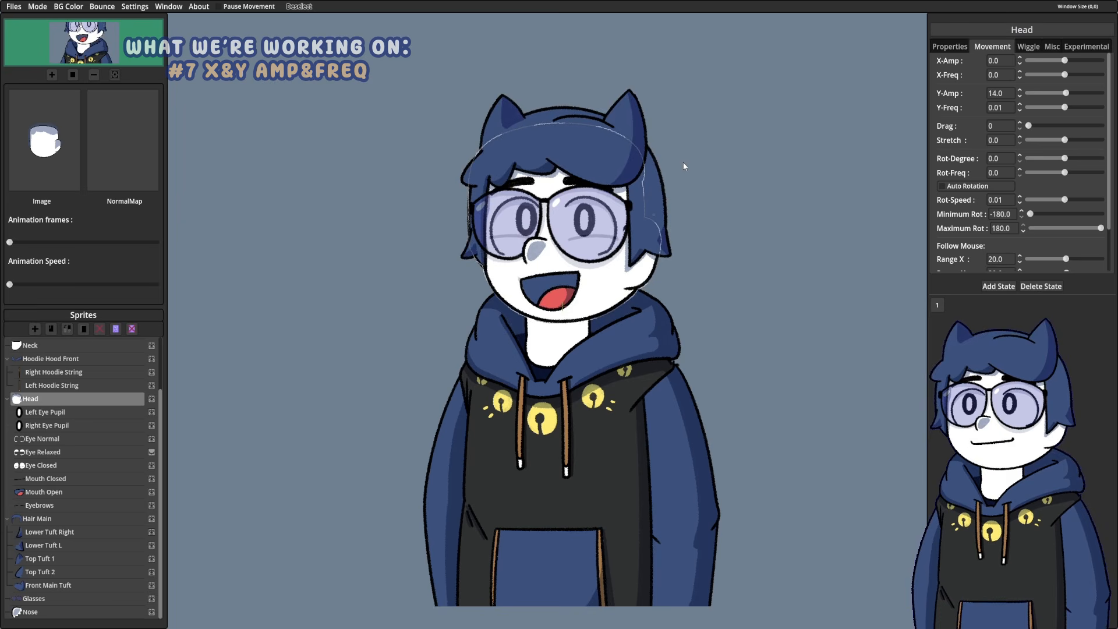
# Step: Set the Glasses sprite's Y-Amp to 14 and Y-Freq to 0.01
pyautogui.click(34, 598)
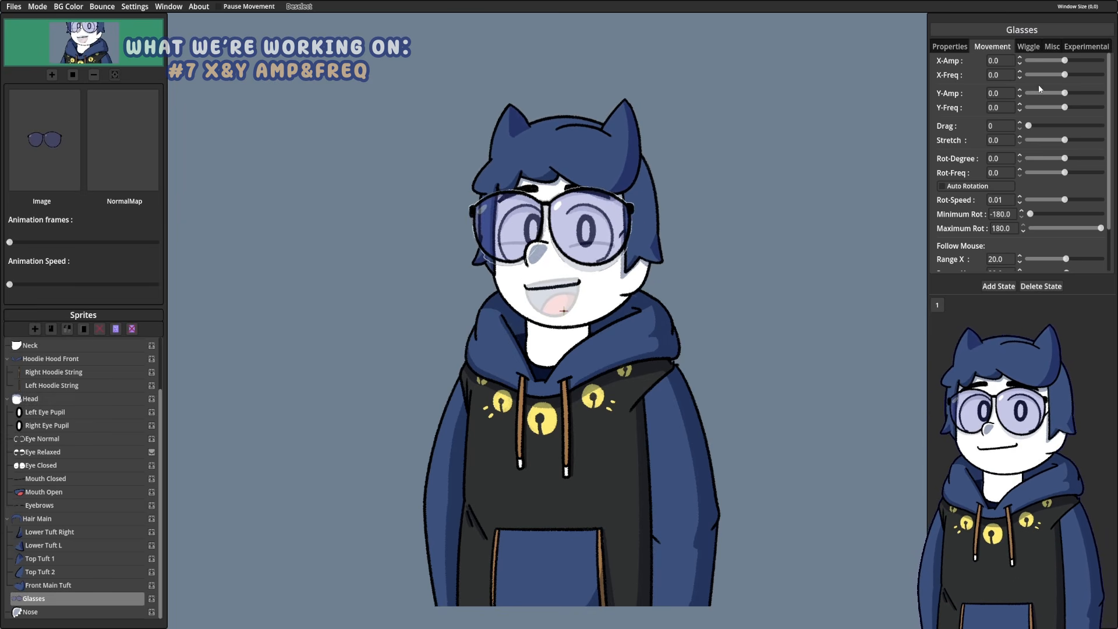
pyautogui.moveTo(1002, 93); pyautogui.dragTo(978, 108)
pyautogui.write('14')
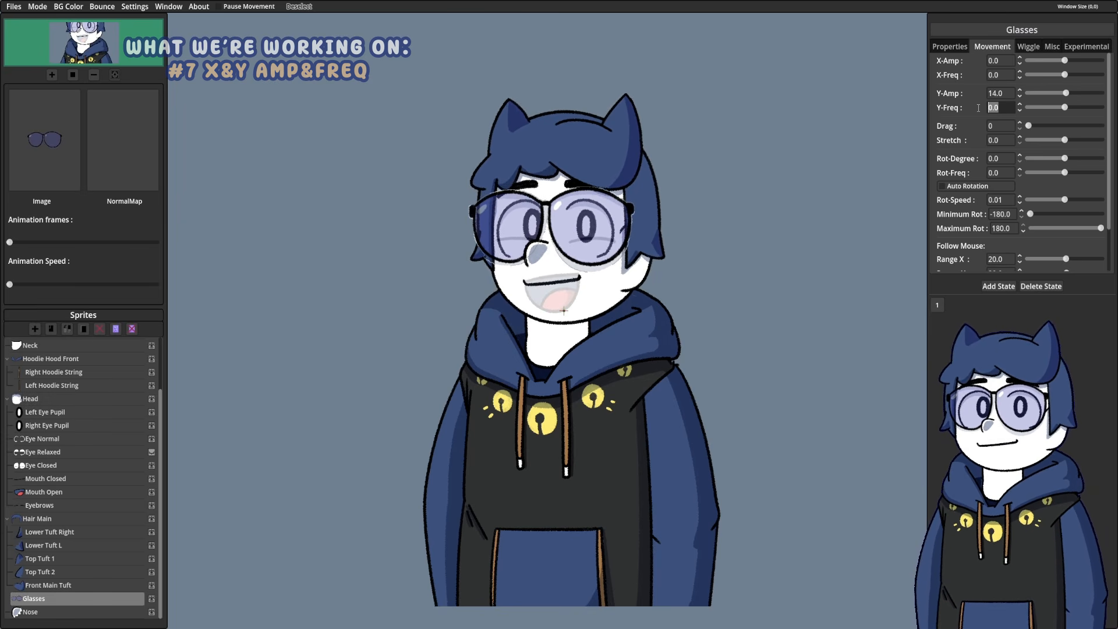
pyautogui.write('0.01')
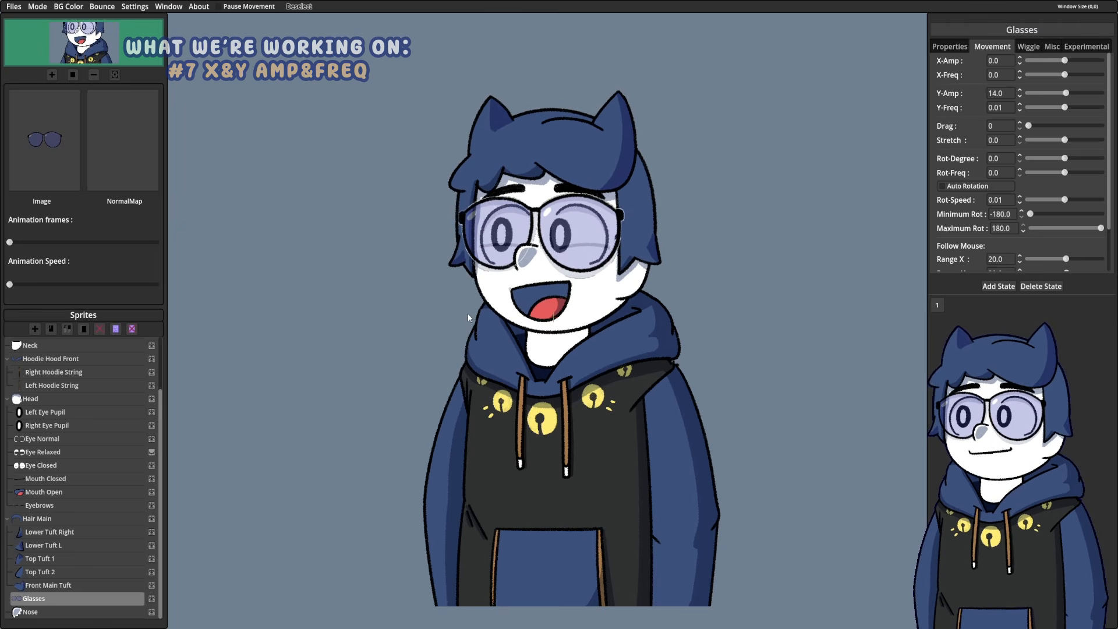
# Step: Set the Nose sprite's Y-Amp to 14 and Y-Freq to 0.01
pyautogui.click(30, 611)
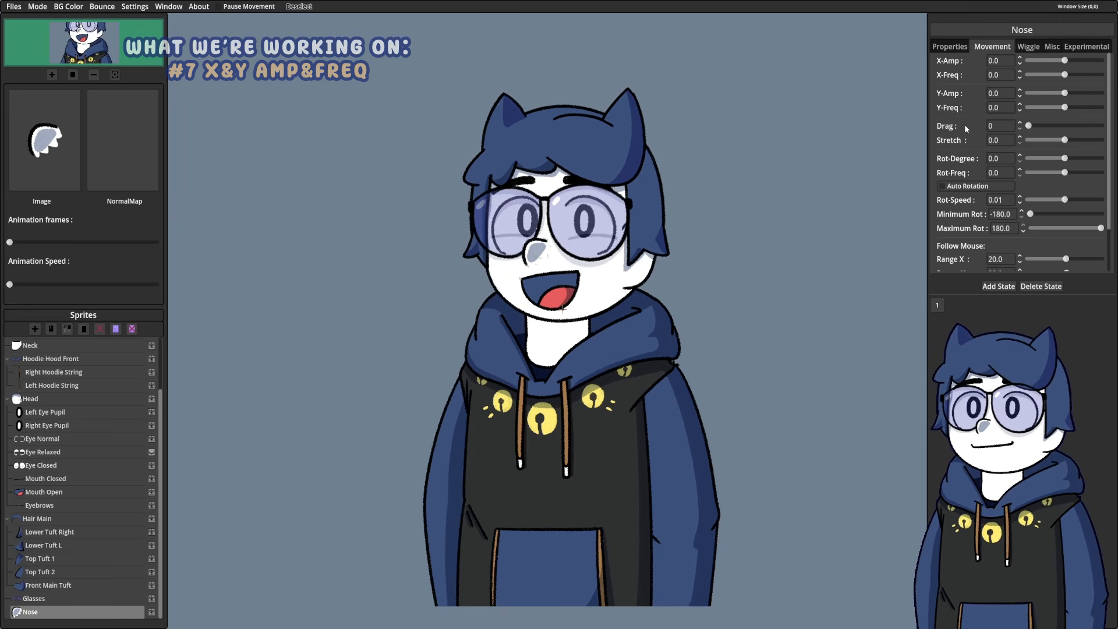
pyautogui.moveTo(988, 93)
pyautogui.mouseDown()
pyautogui.moveTo(1003, 94)
pyautogui.moveTo(1002, 108)
pyautogui.mouseUp()
pyautogui.write('14')
pyautogui.write('0.01')
pyautogui.click(1004, 93)
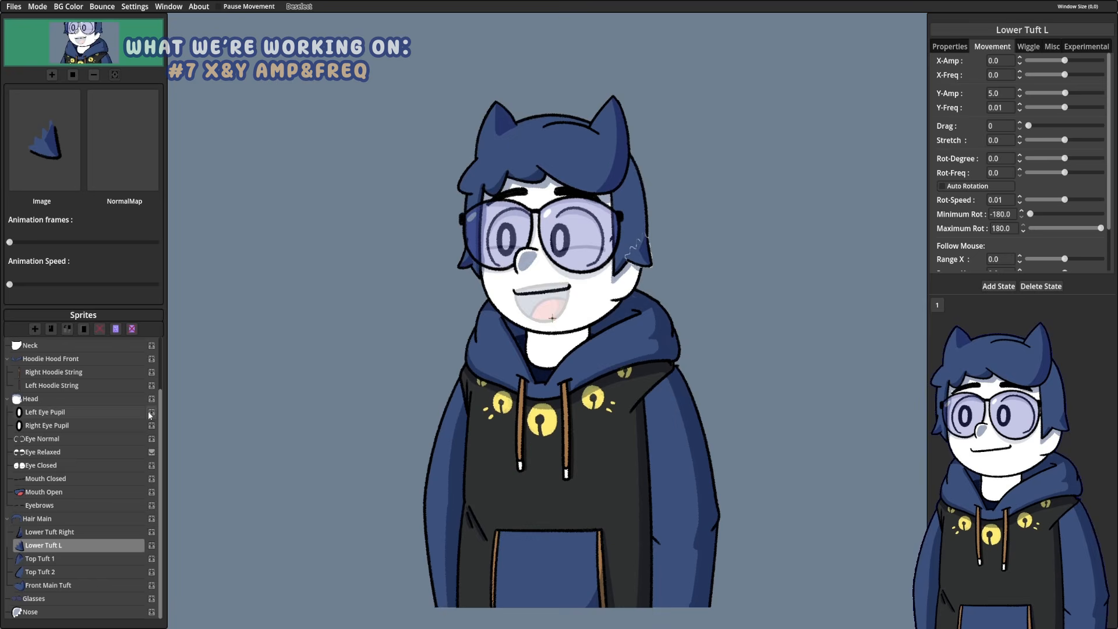
# Step: Review the Y-Amp and Y-Freq values of both arms, Hoodie Body, Hoodie Hood Back, Hair Main and Lower Tuft Right
pyautogui.scroll(3, 150, 414)
pyautogui.click(87, 356)
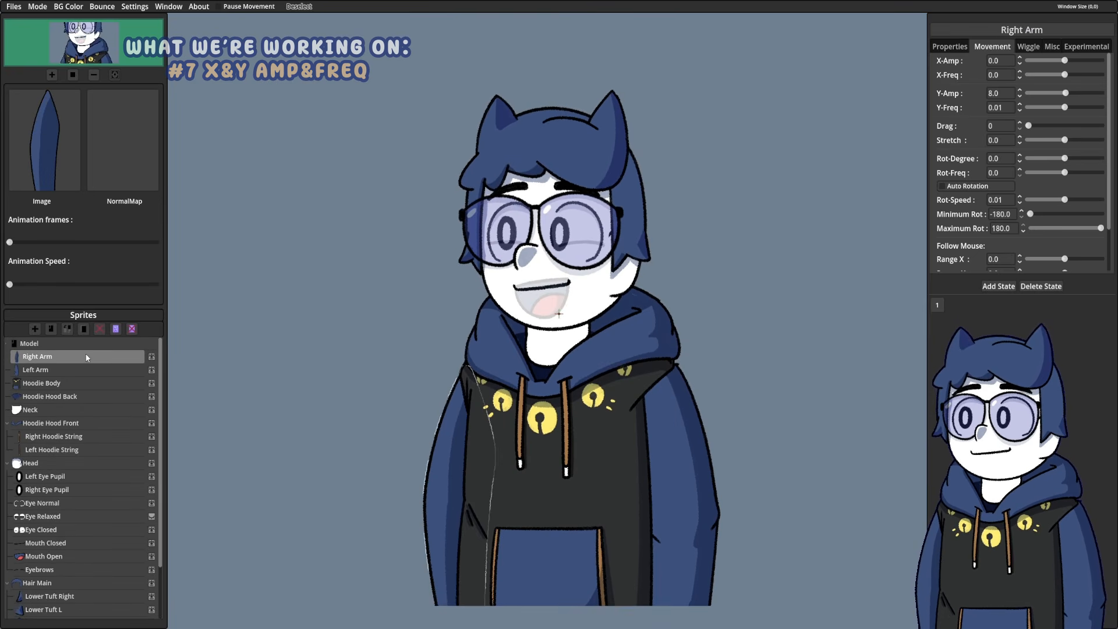
pyautogui.click(79, 369)
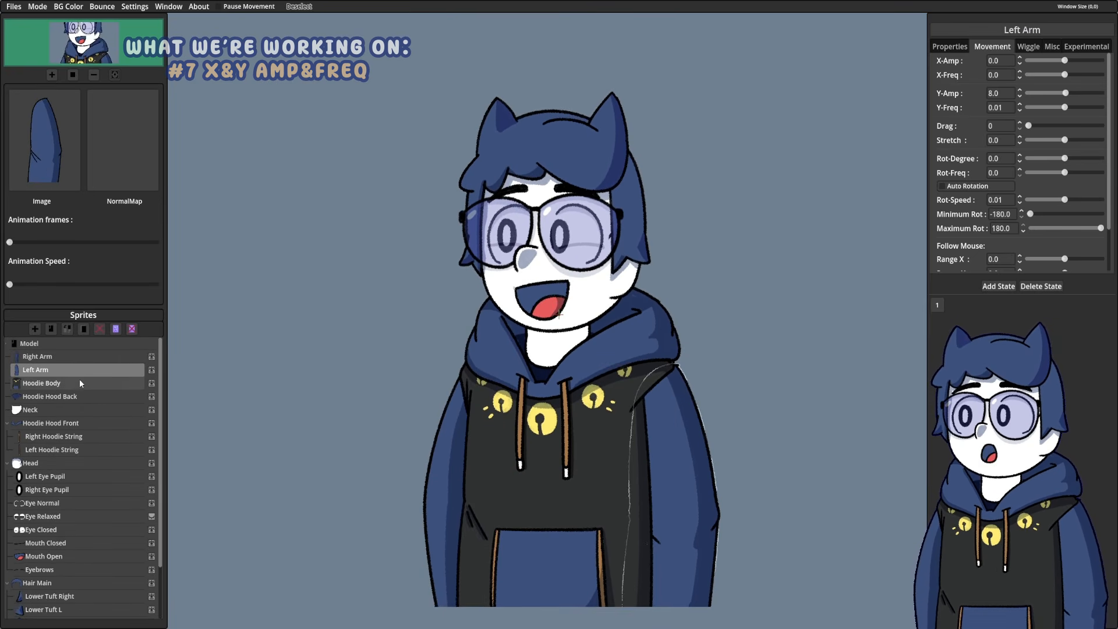
pyautogui.click(79, 383)
pyautogui.click(78, 396)
pyautogui.scroll(-2, 82, 396)
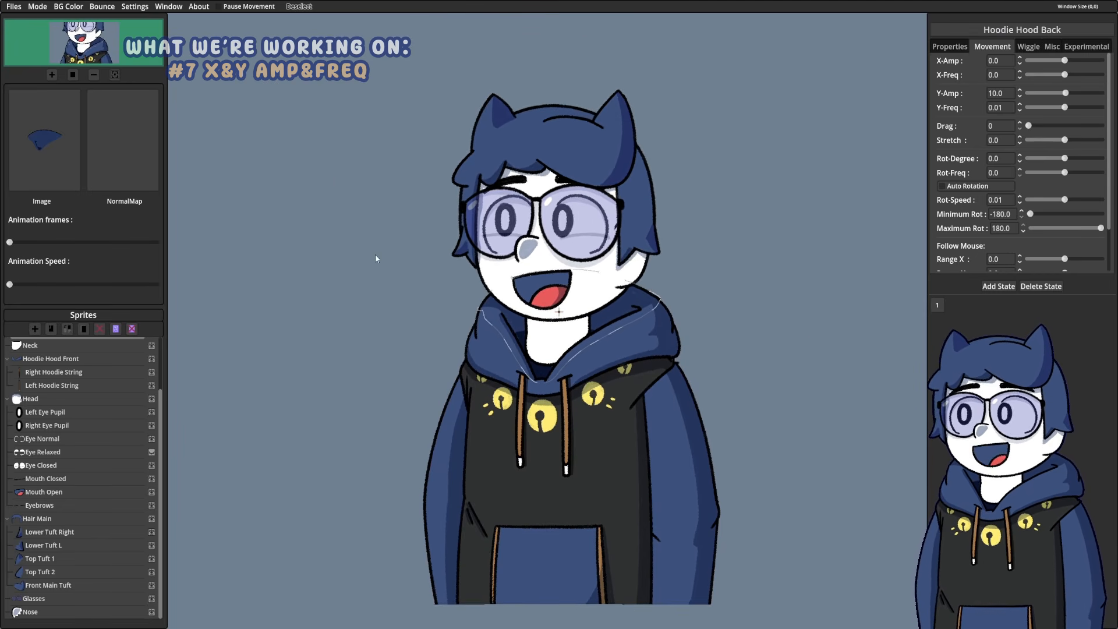
pyautogui.scroll(2, 163, 362)
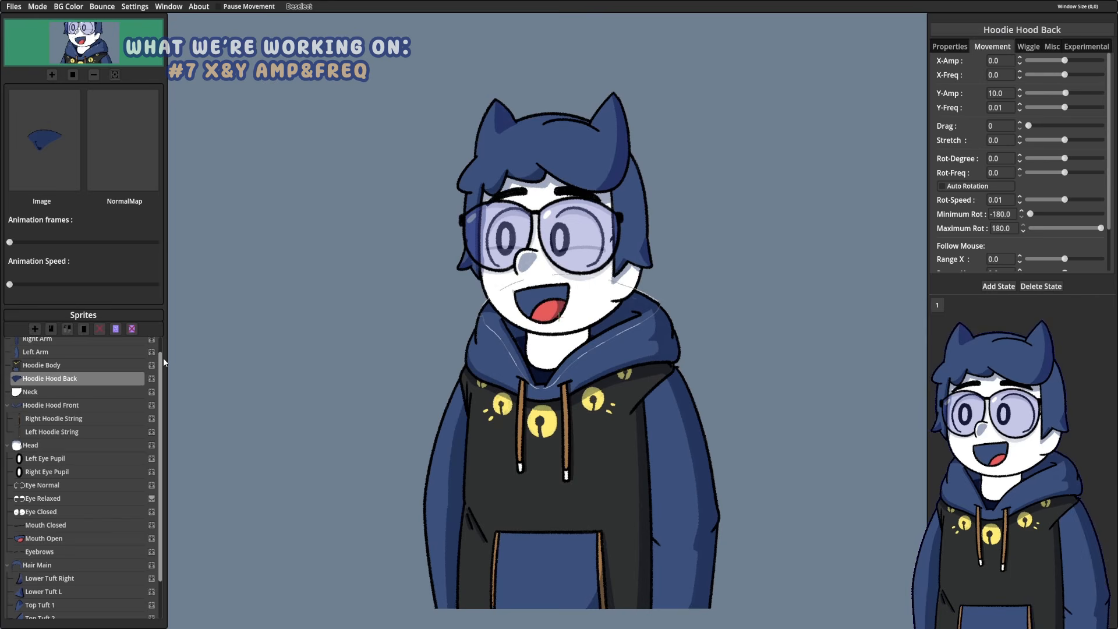
pyautogui.scroll(-2, 164, 366)
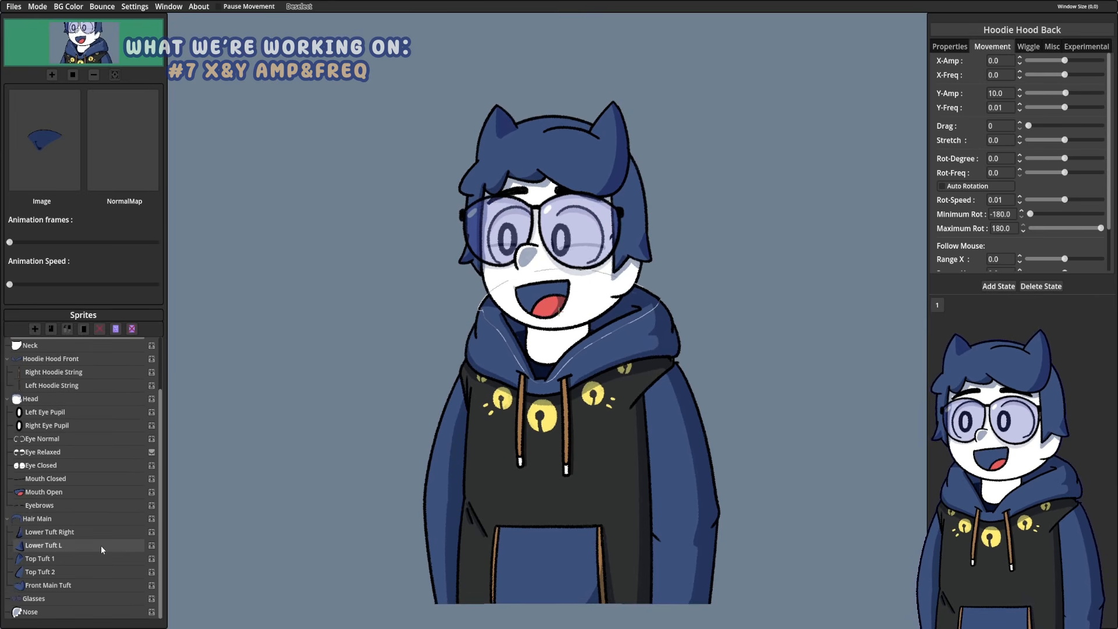
pyautogui.click(68, 517)
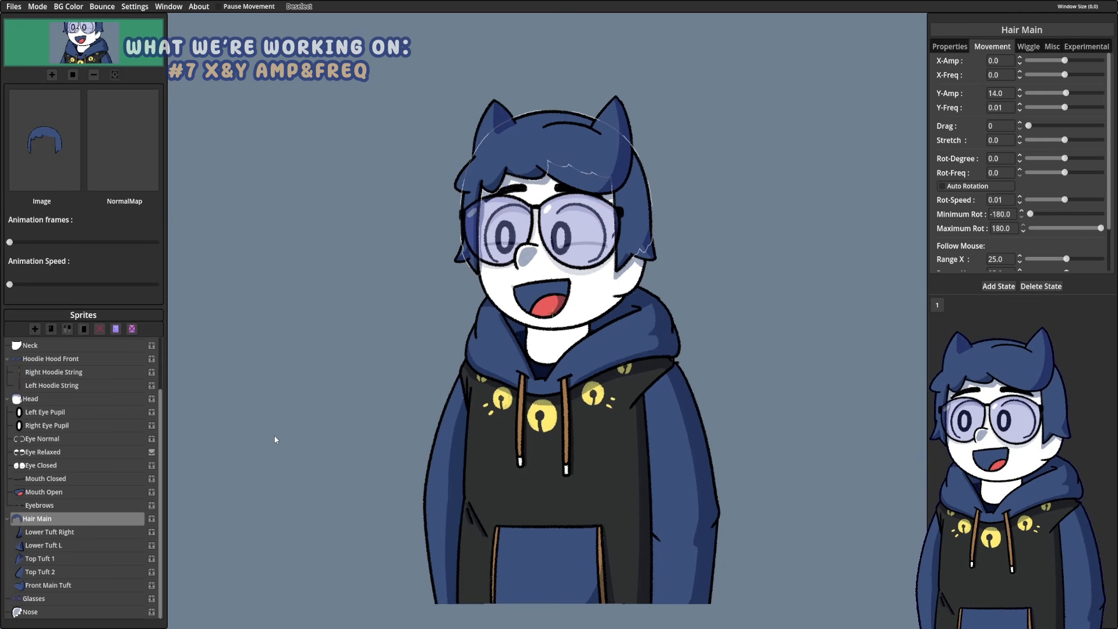
pyautogui.click(92, 530)
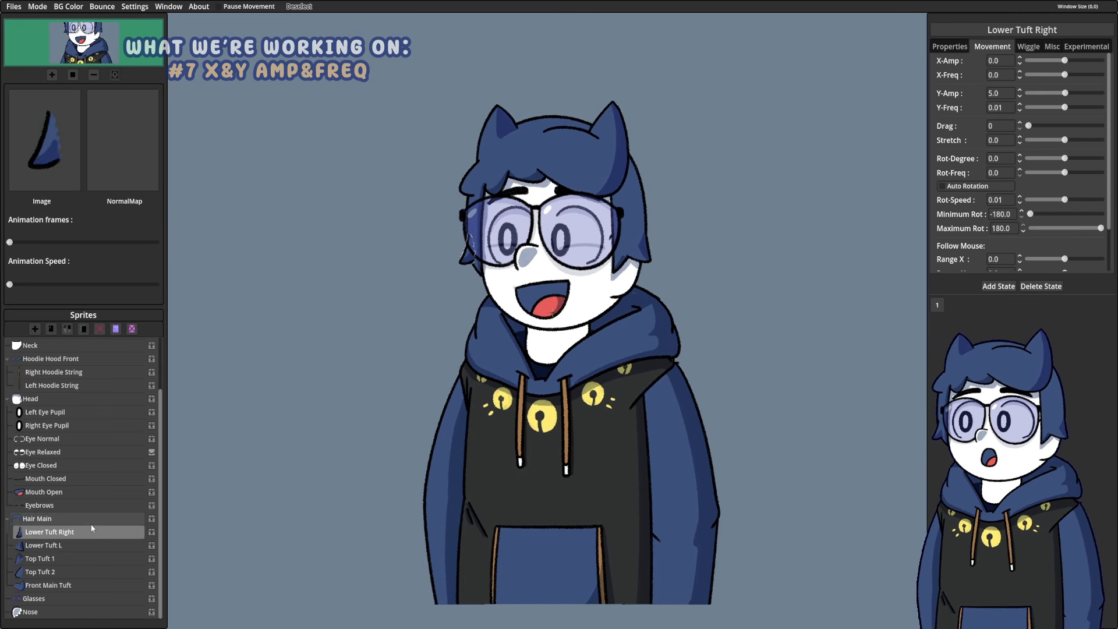
# Step: Compare the Y-Amp and Y-Freq values of Hair Main, both lower tufts and the top tufts
pyautogui.click(91, 523)
pyautogui.click(91, 529)
pyautogui.click(92, 523)
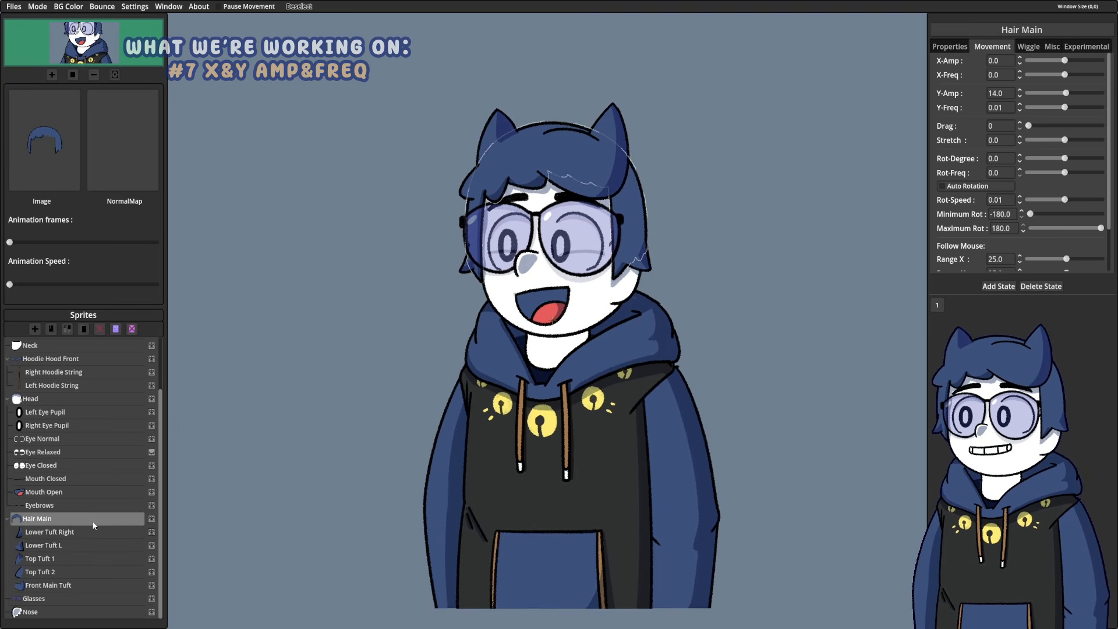
pyautogui.click(93, 531)
pyautogui.click(87, 545)
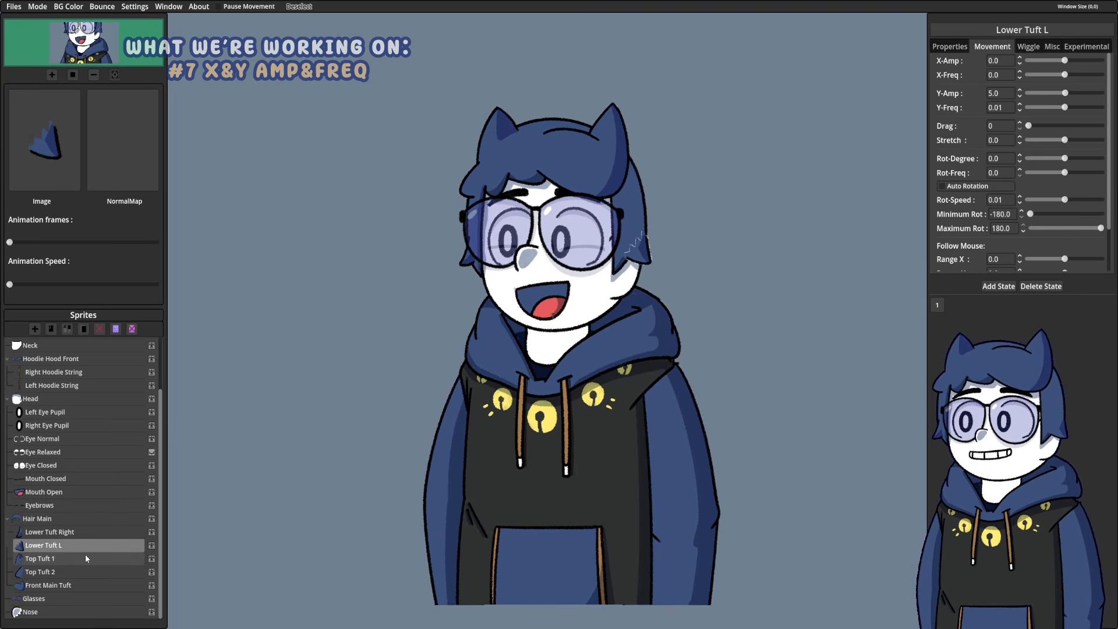
pyautogui.click(82, 571)
pyautogui.click(83, 582)
pyautogui.click(85, 567)
pyautogui.click(85, 558)
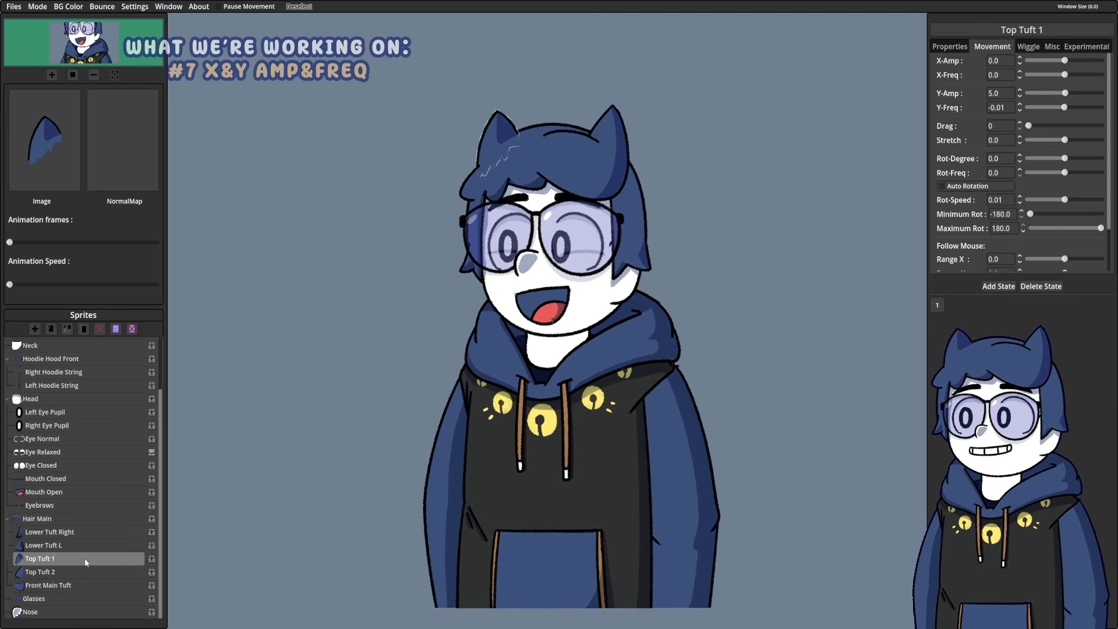
pyautogui.click(85, 544)
pyautogui.click(85, 535)
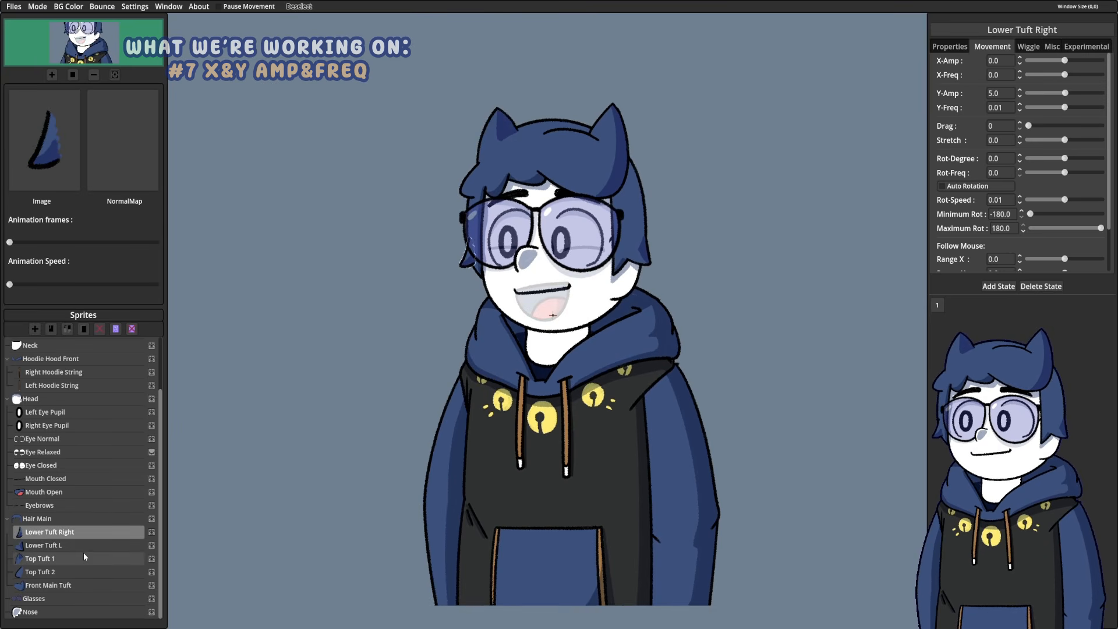
pyautogui.click(83, 558)
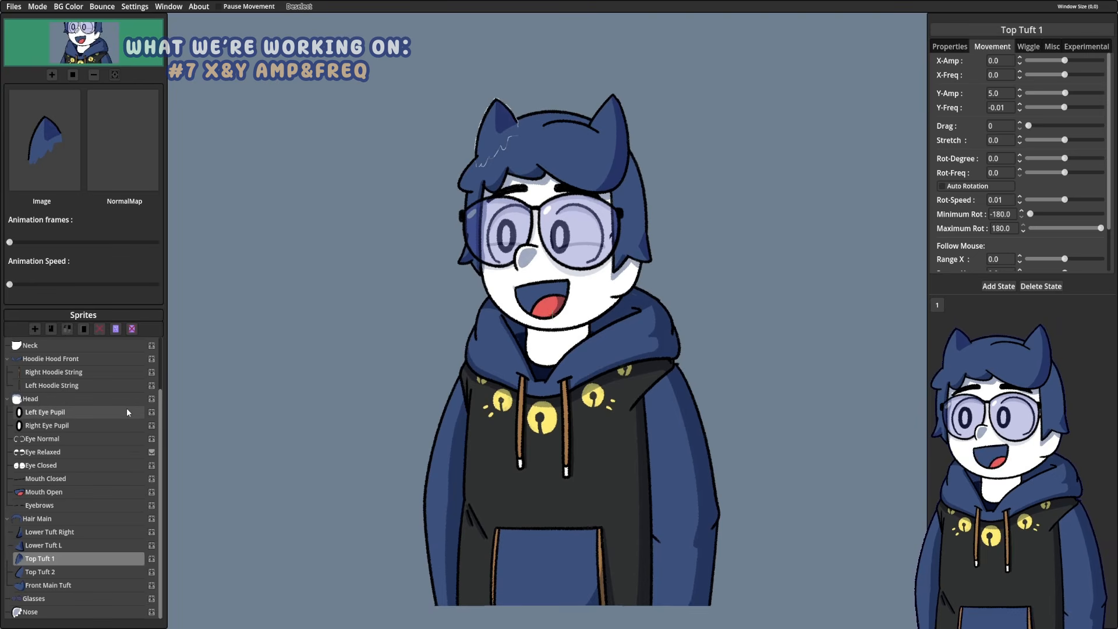
# Step: Review the Front Main Tuft's movement values and general properties
pyautogui.scroll(2, 128, 413)
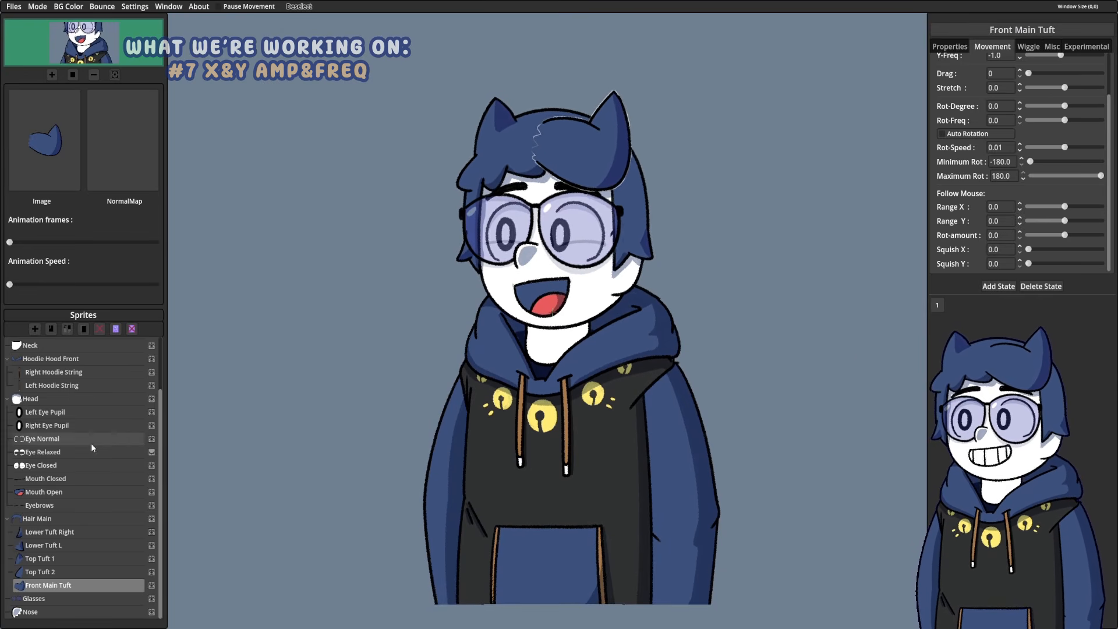
pyautogui.moveTo(159, 411); pyautogui.dragTo(174, 359)
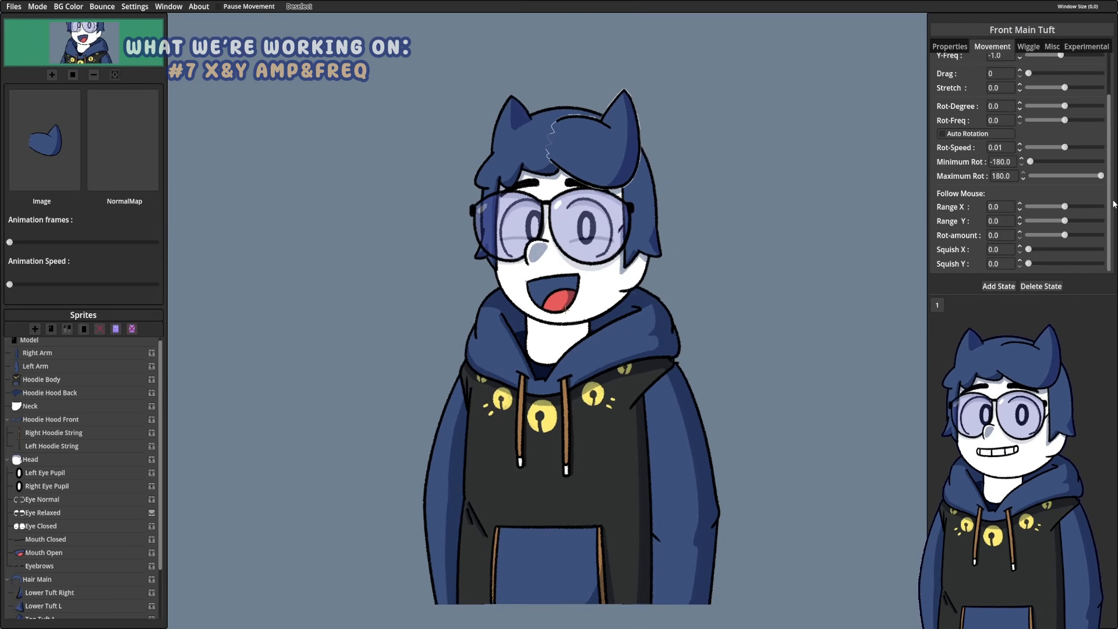
pyautogui.scroll(3, 1113, 203)
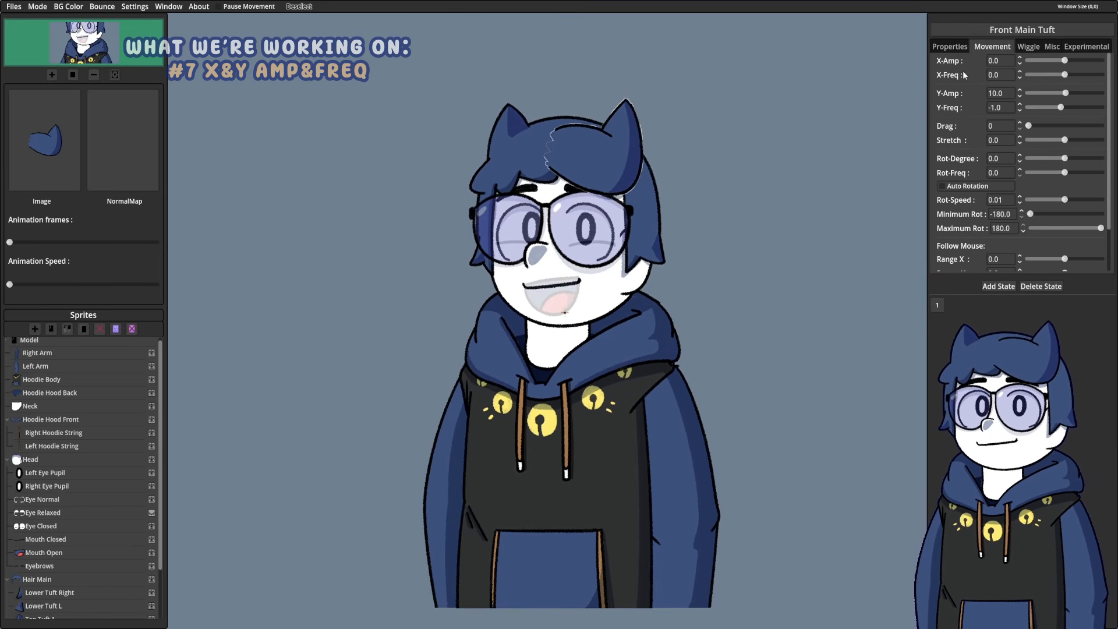
pyautogui.click(965, 50)
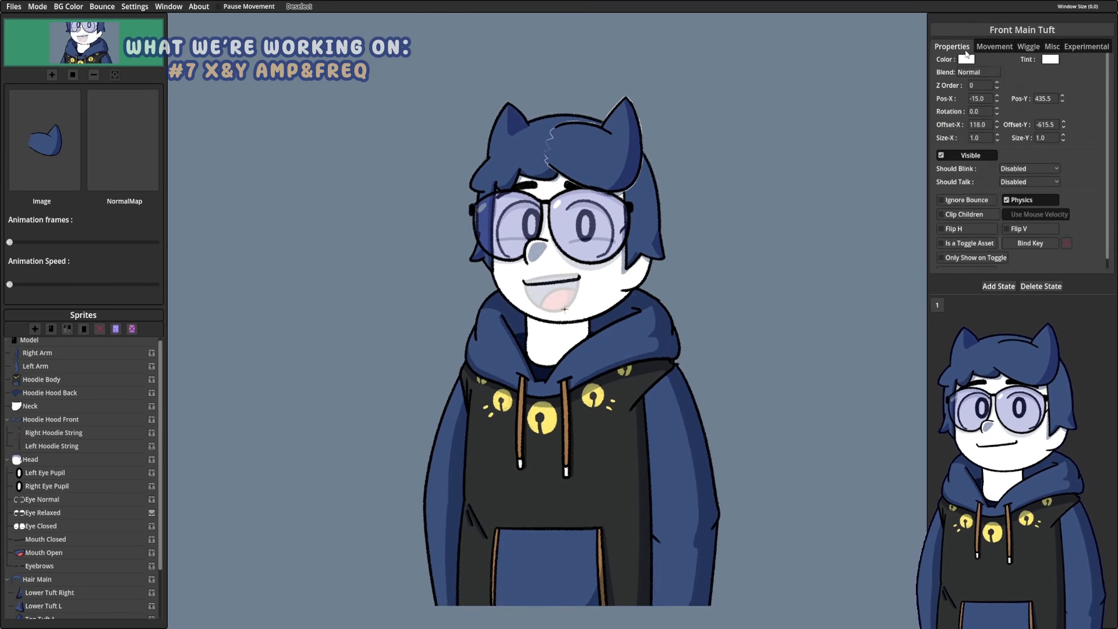
pyautogui.click(1004, 46)
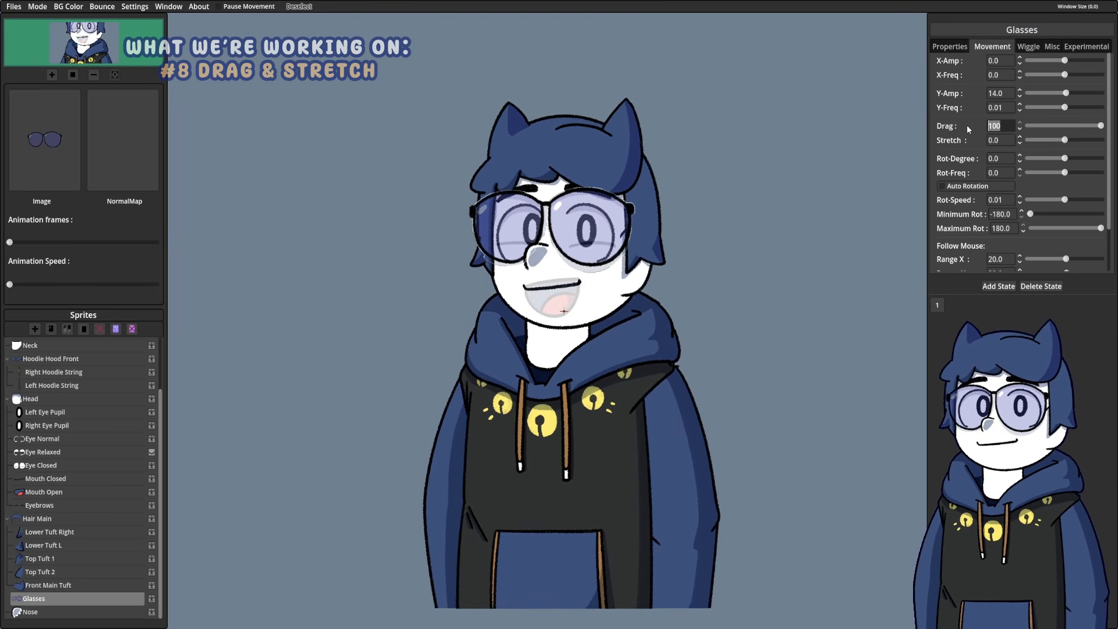
# Step: Reset the Glasses sprite's Drag to 0 and its Stretch to 0
pyautogui.write('0')
pyautogui.press('Return')
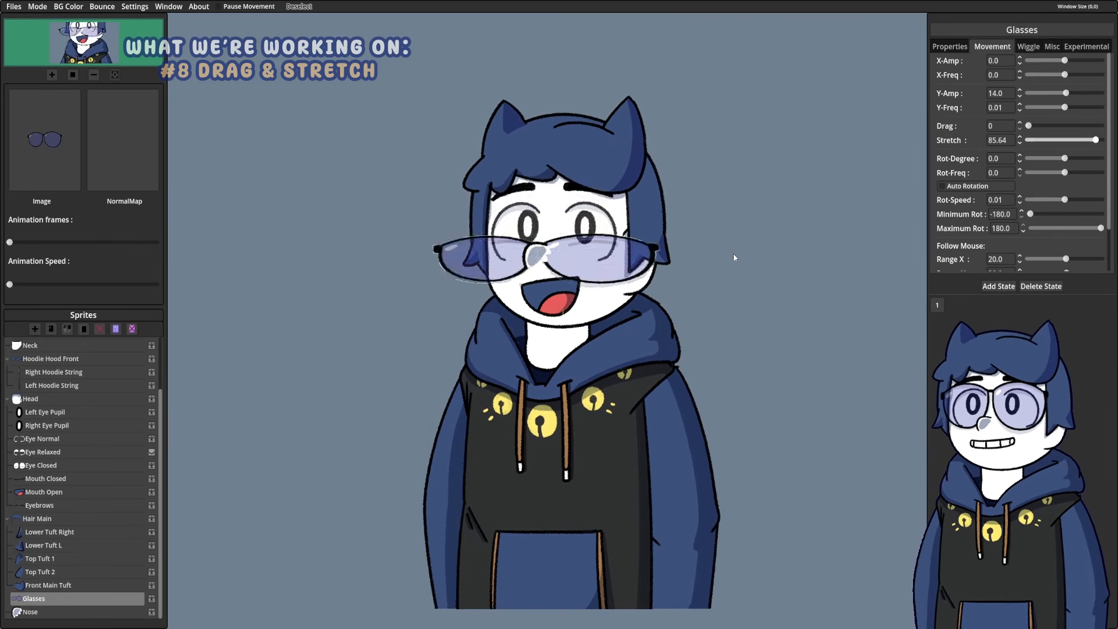
pyautogui.moveTo(1010, 141); pyautogui.dragTo(930, 138)
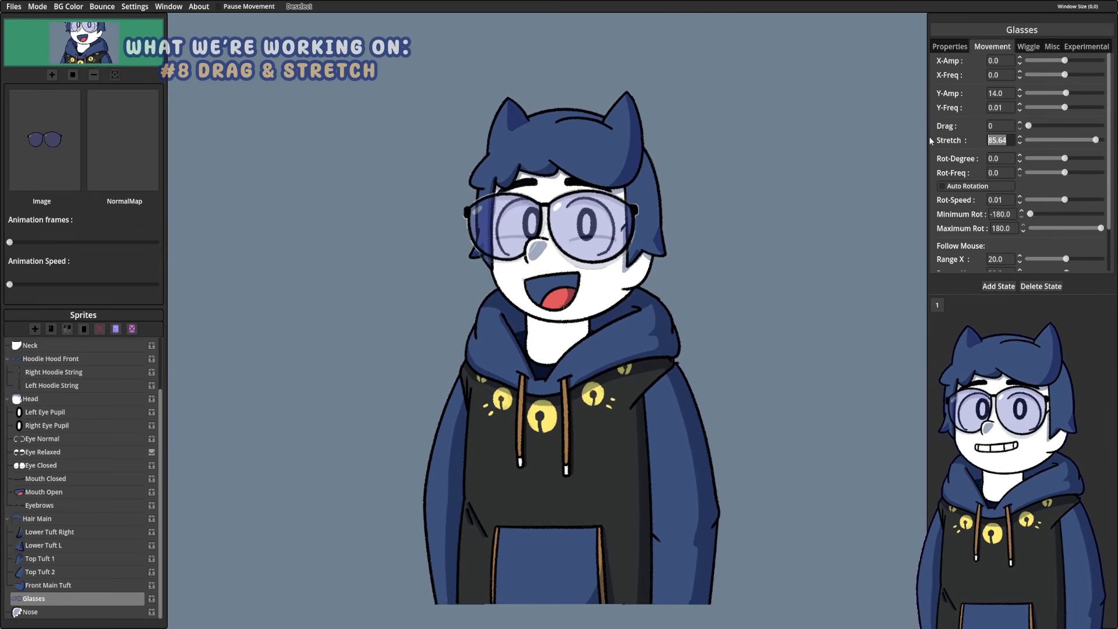
pyautogui.write('0')
pyautogui.press('Return')
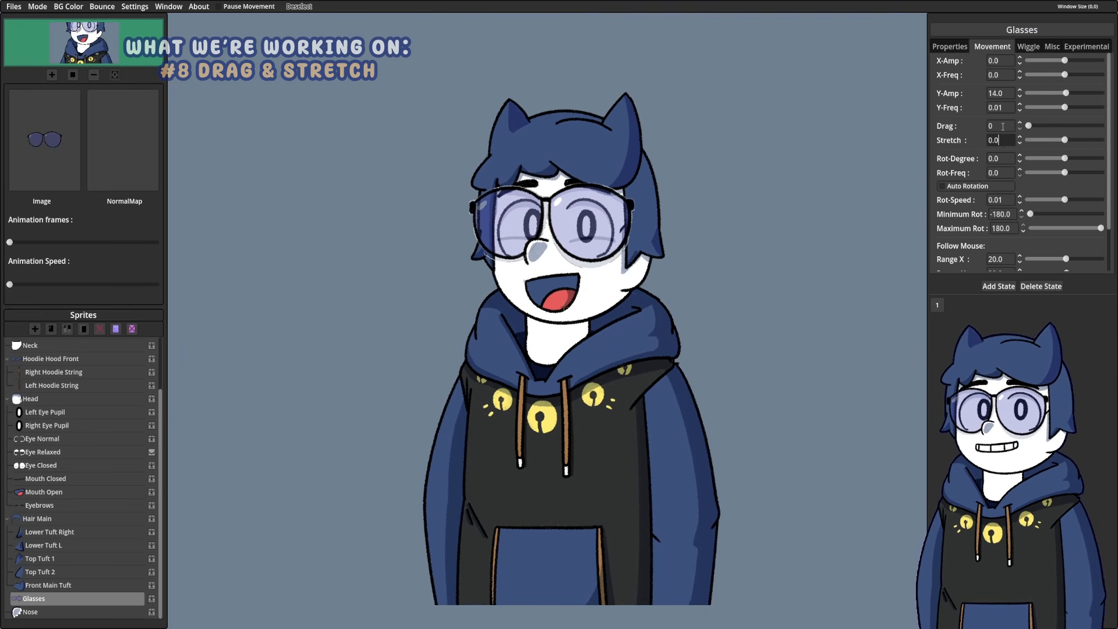
pyautogui.click(1003, 126)
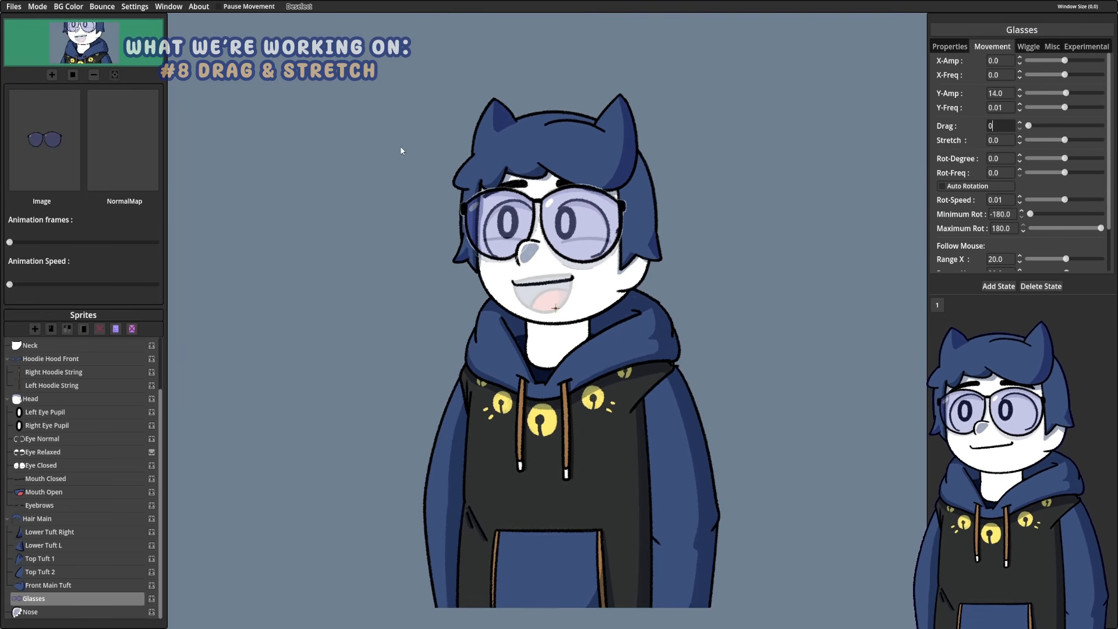
pyautogui.moveTo(997, 126); pyautogui.dragTo(988, 126)
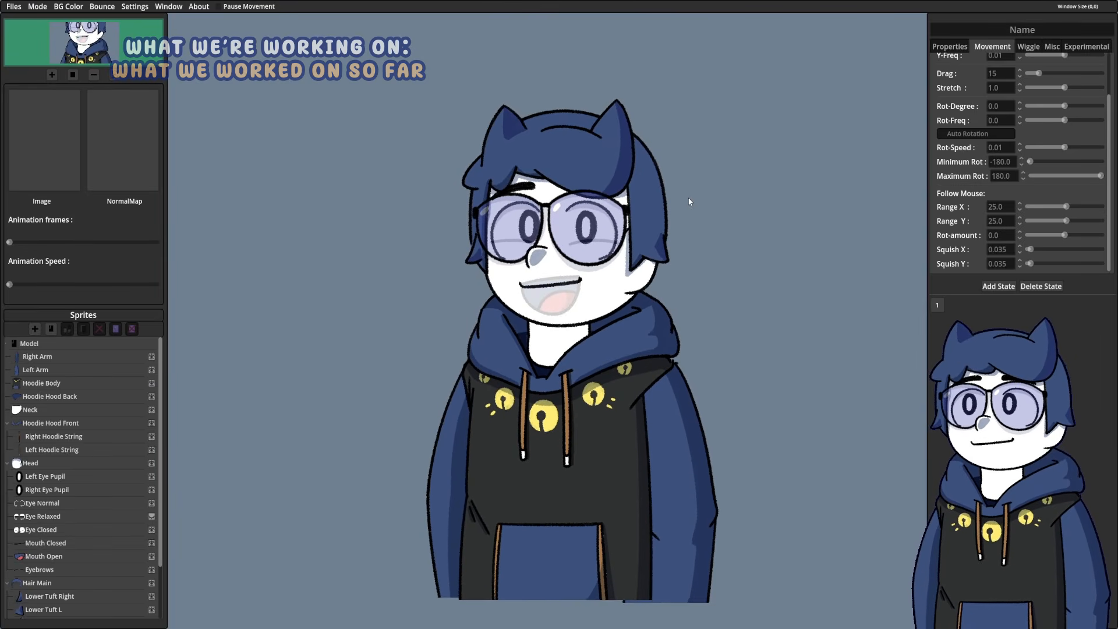
# Step: Examine the drag, stretch and mouse-follow values of both arms, Hoodie Body, Hoodie Hood Back and Neck
pyautogui.click(73, 357)
pyautogui.click(72, 383)
pyautogui.click(72, 369)
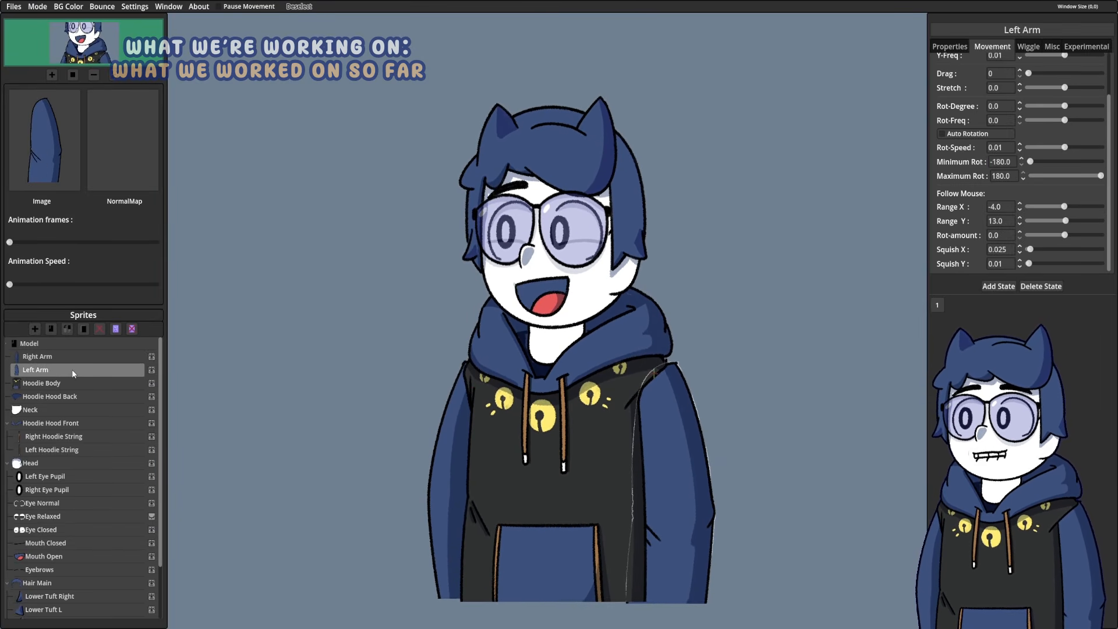
pyautogui.click(71, 383)
pyautogui.click(72, 396)
pyautogui.click(73, 409)
pyautogui.click(79, 383)
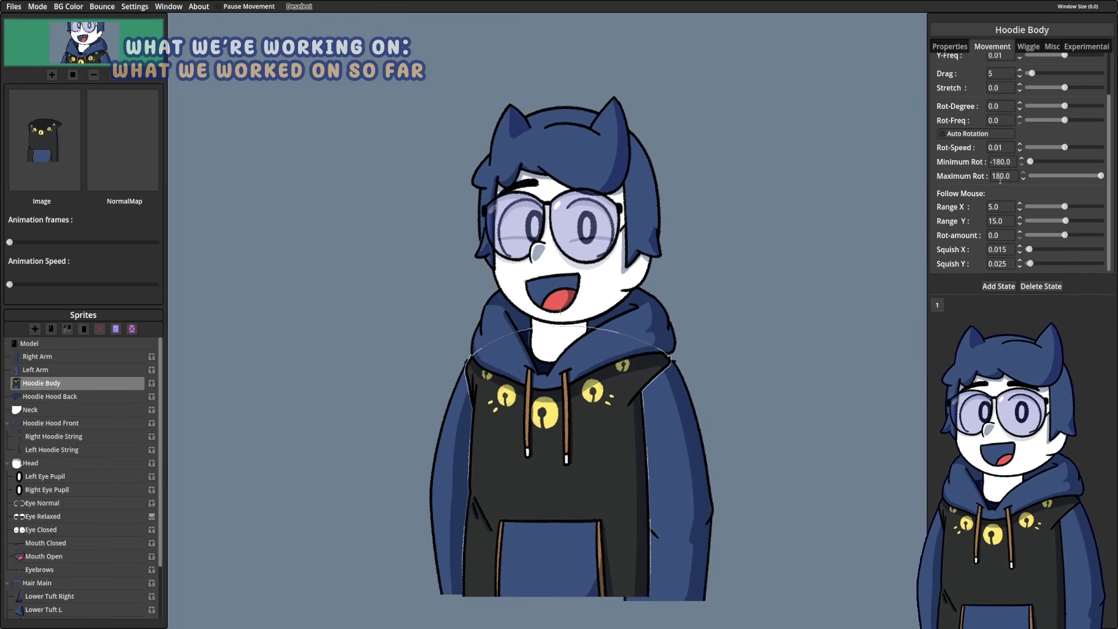
pyautogui.moveTo(1109, 196); pyautogui.dragTo(1115, 233)
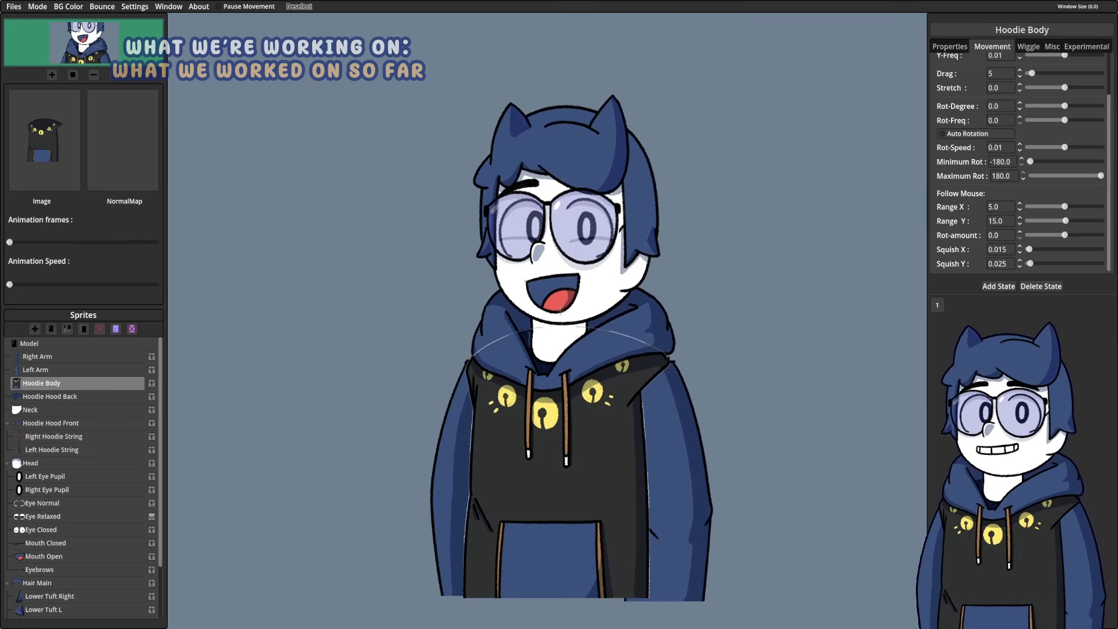
pyautogui.scroll(3, 1098, 184)
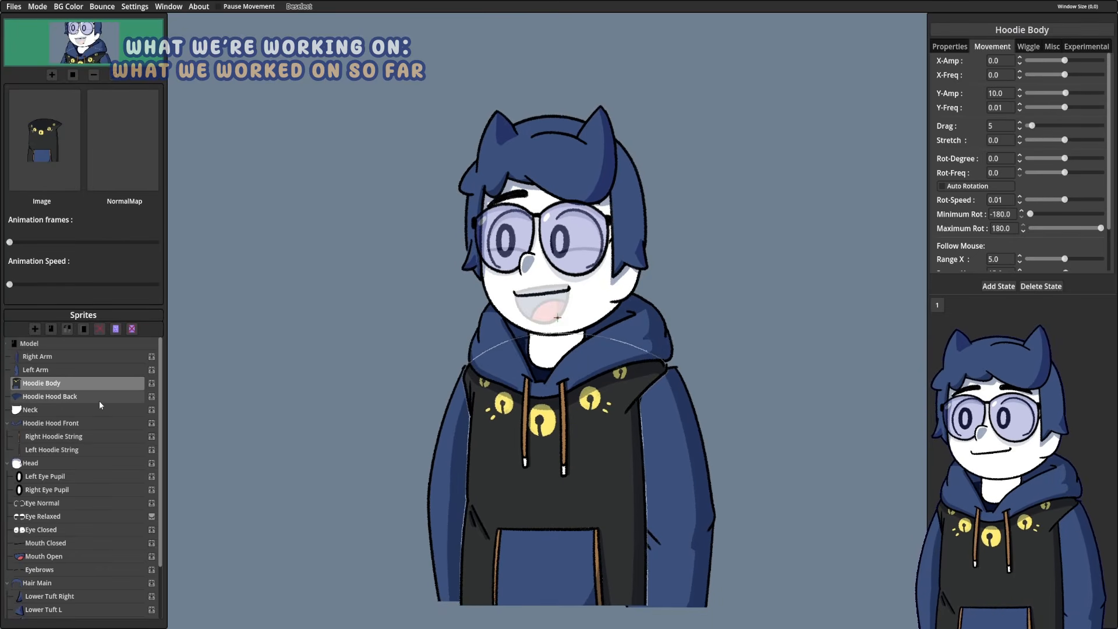
# Step: Examine the amplitude, drag and stretch values of the mouth sprites, Eyebrows, Hair Main, its tufts and Glasses
pyautogui.click(99, 399)
pyautogui.scroll(-3, 100, 452)
pyautogui.click(85, 483)
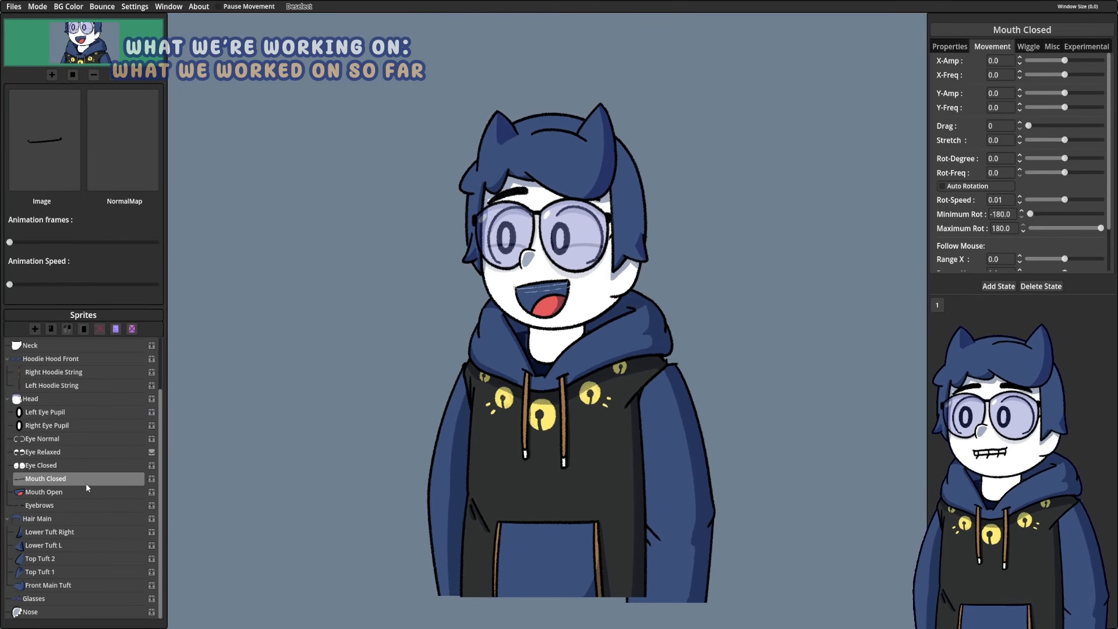
pyautogui.click(87, 495)
pyautogui.click(82, 505)
pyautogui.click(80, 519)
pyautogui.click(80, 532)
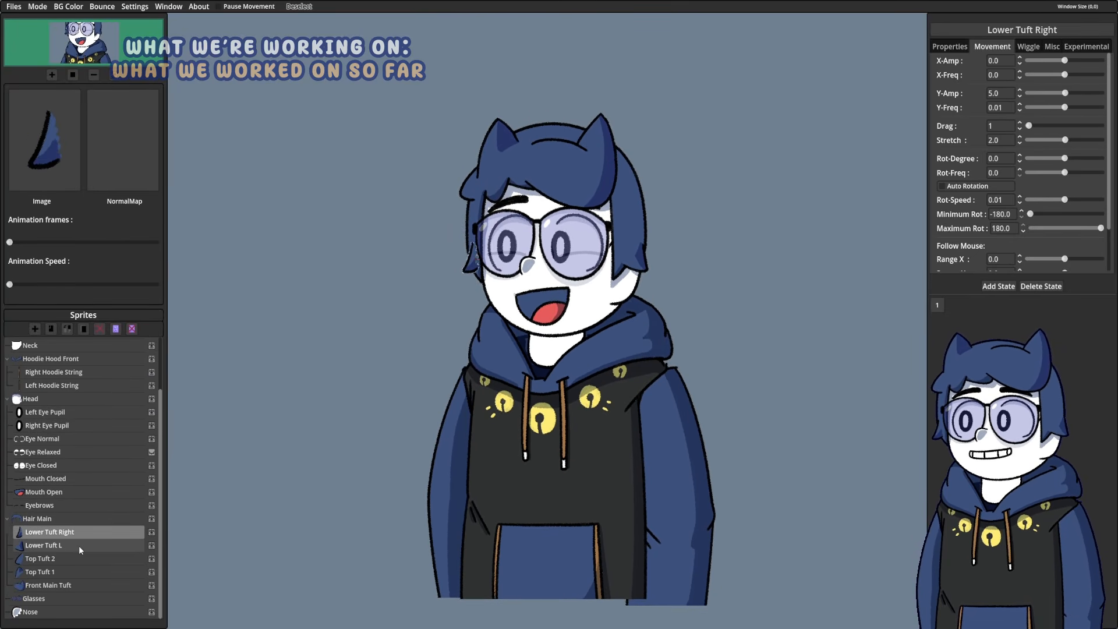
pyautogui.click(79, 545)
pyautogui.click(78, 558)
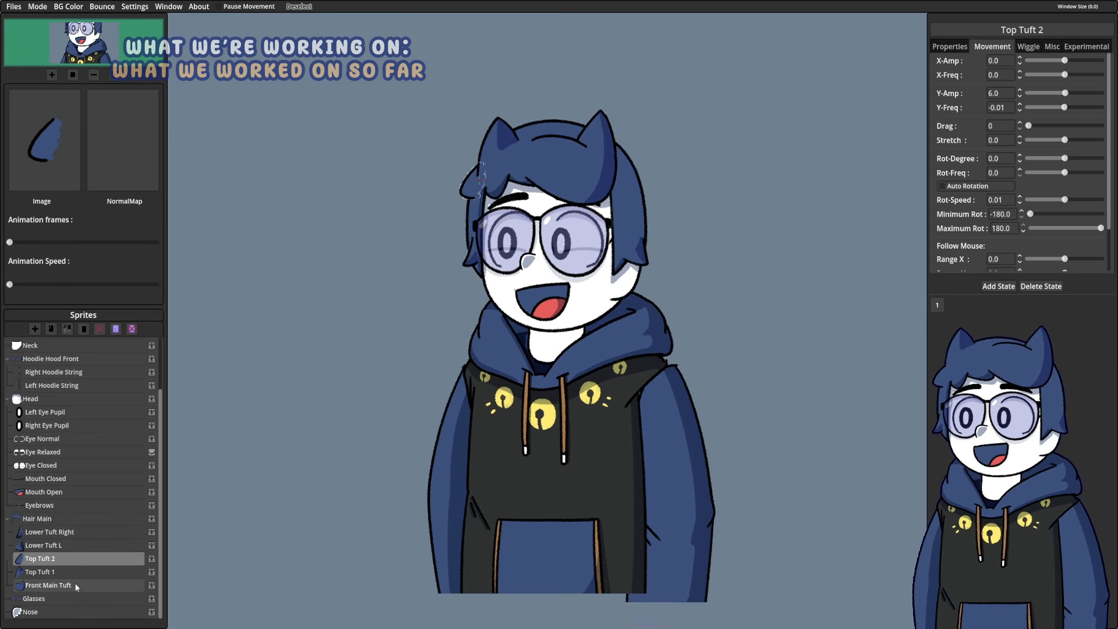
pyautogui.click(75, 599)
pyautogui.click(71, 476)
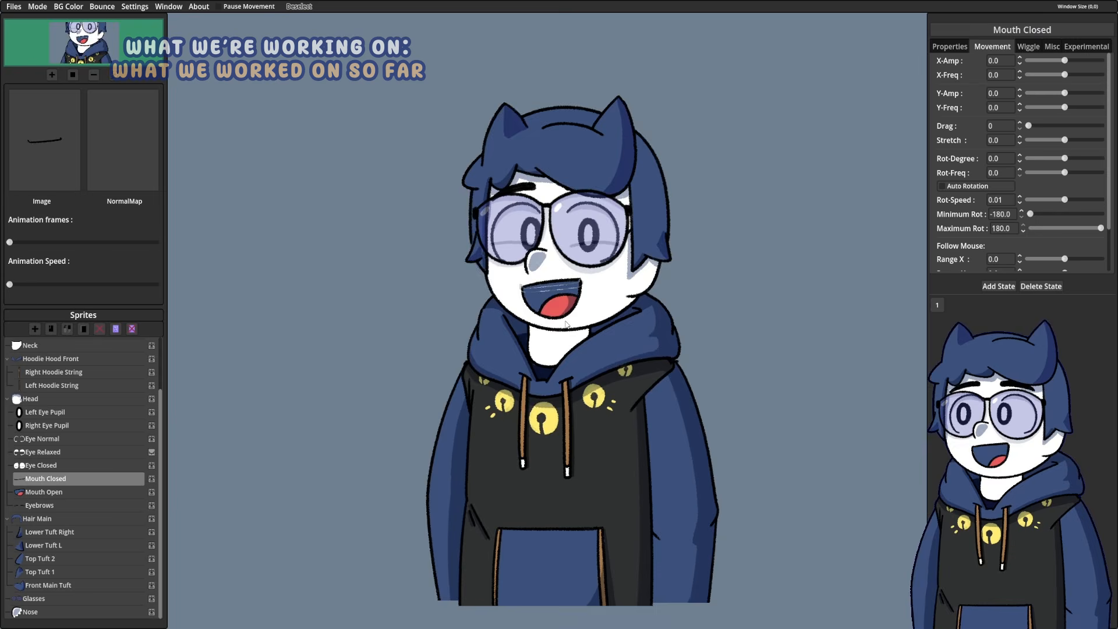
# Step: Compare the movement values of the Head sprite with those of Hoodie Hood Back
pyautogui.click(99, 401)
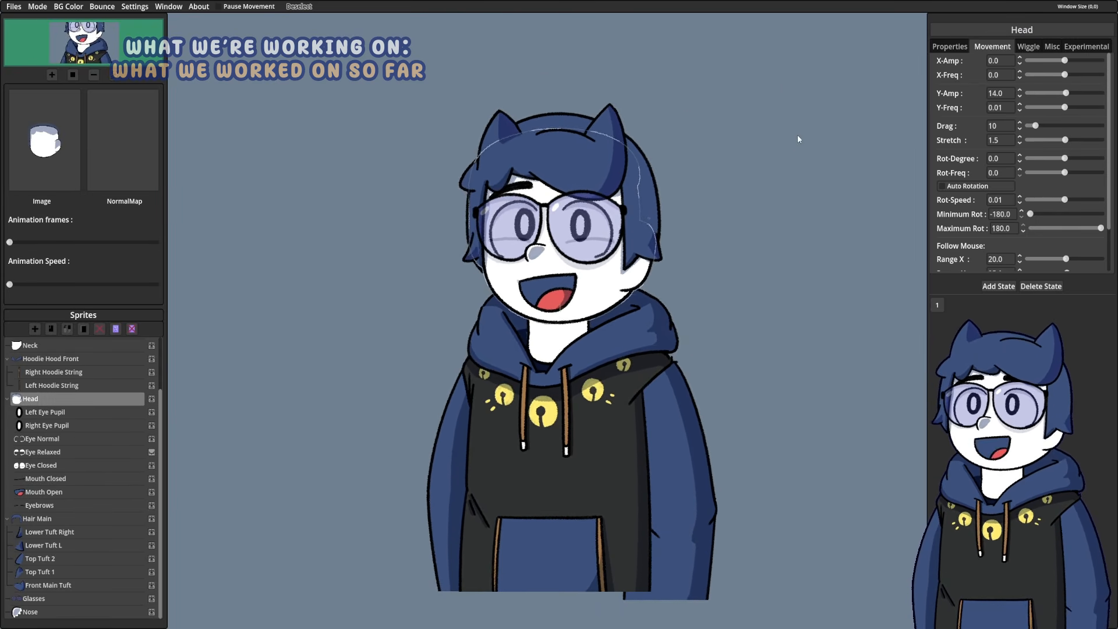
pyautogui.scroll(3, 131, 371)
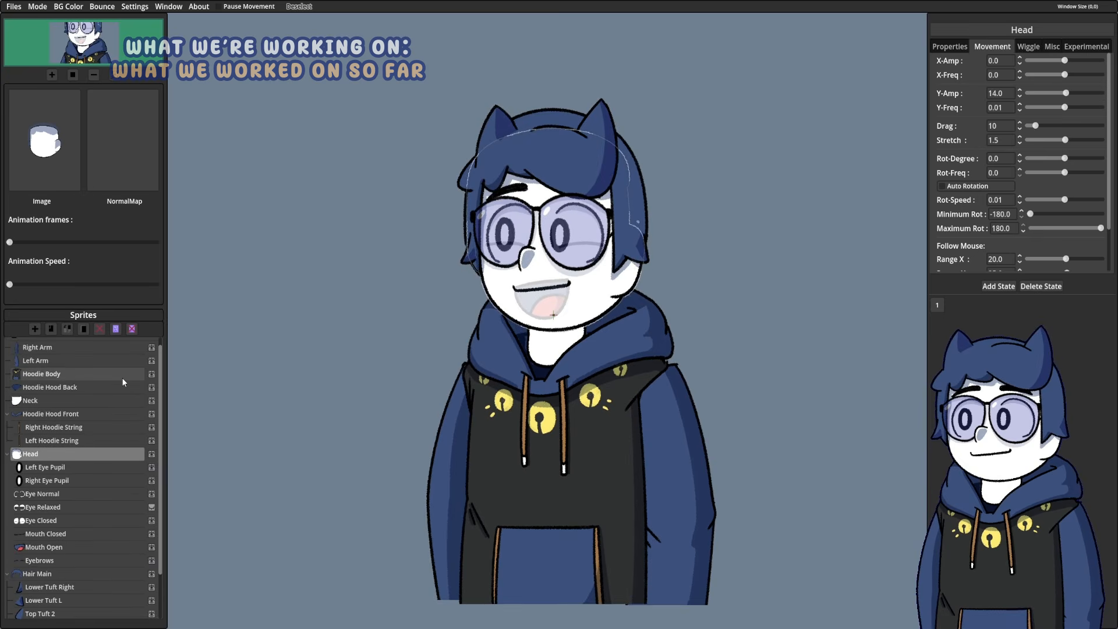
pyautogui.click(86, 389)
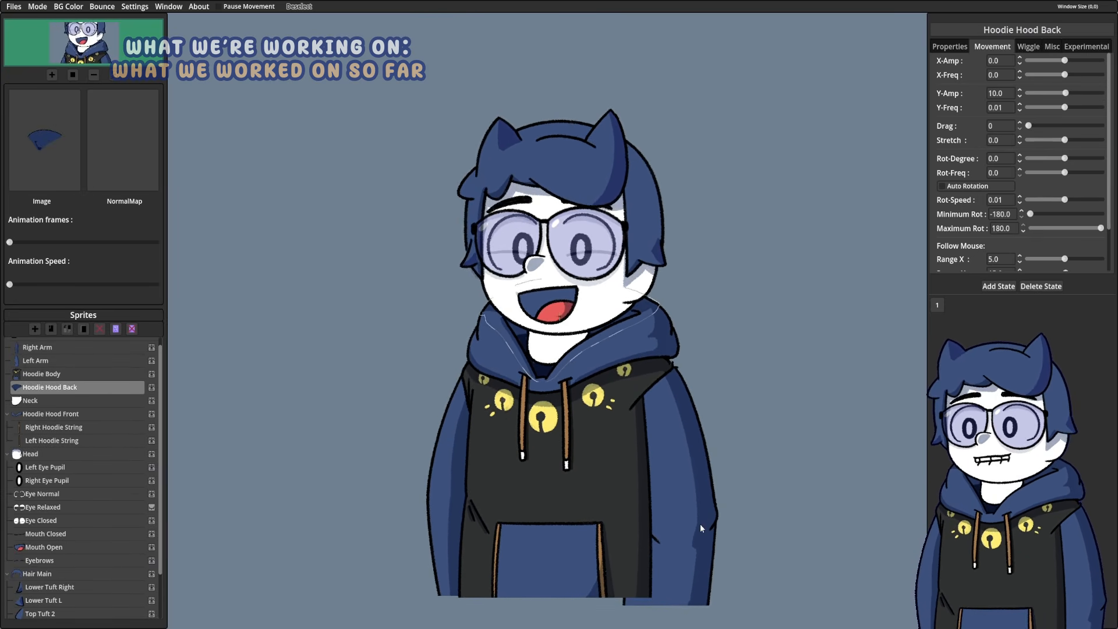
pyautogui.scroll(-3, 157, 411)
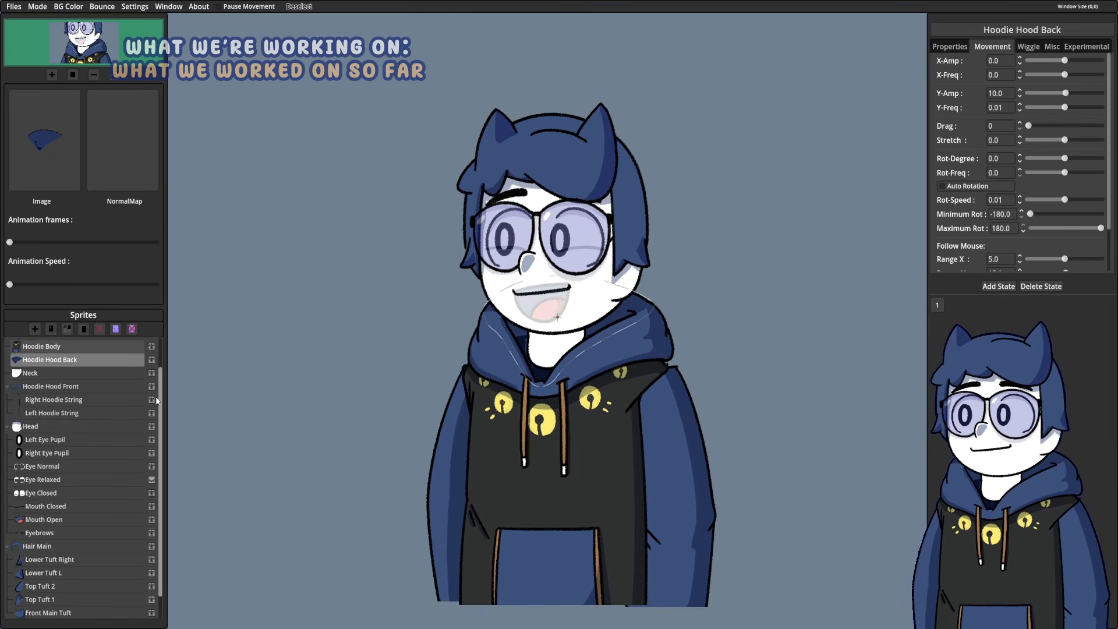
pyautogui.scroll(-1, 158, 410)
pyautogui.click(116, 399)
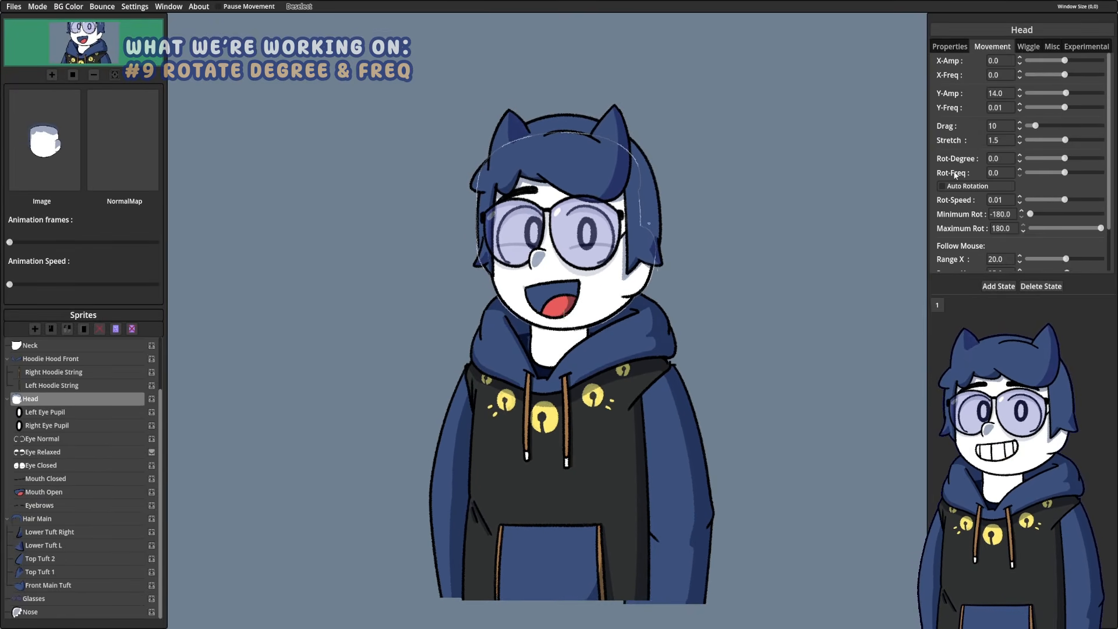
# Step: Try a Rot-Degree of 180 on the Hair Main sprite
pyautogui.click(69, 519)
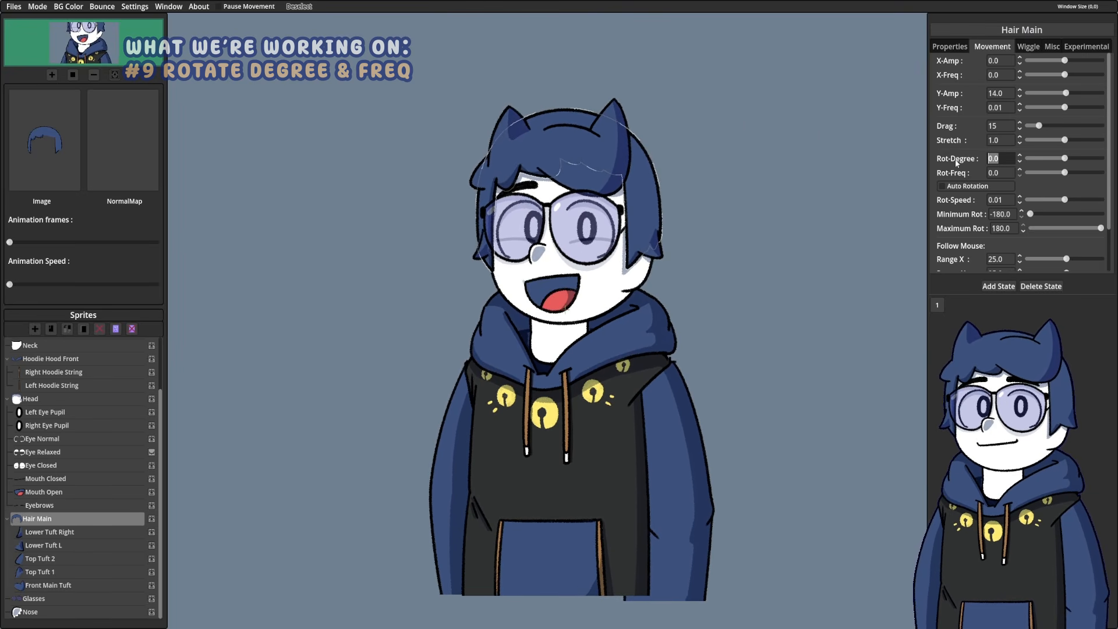
pyautogui.click(993, 158)
pyautogui.write('180')
pyautogui.press('Return')
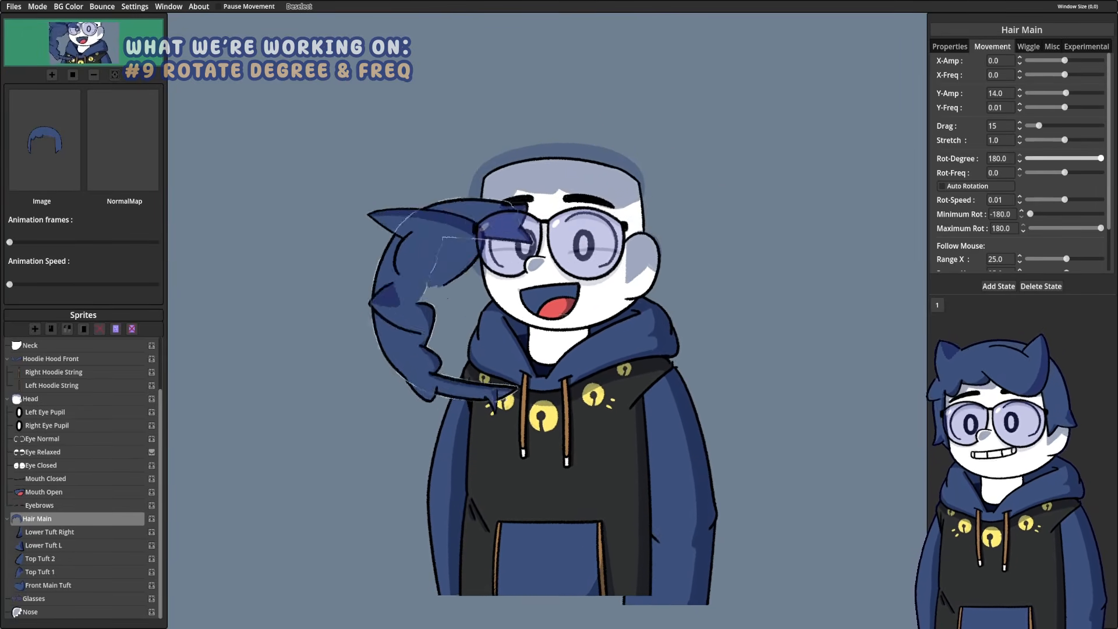
# Step: Set the Hair Main sprite's Rot-Degree to 12 and its Rot-Freq to 0
pyautogui.click(997, 158)
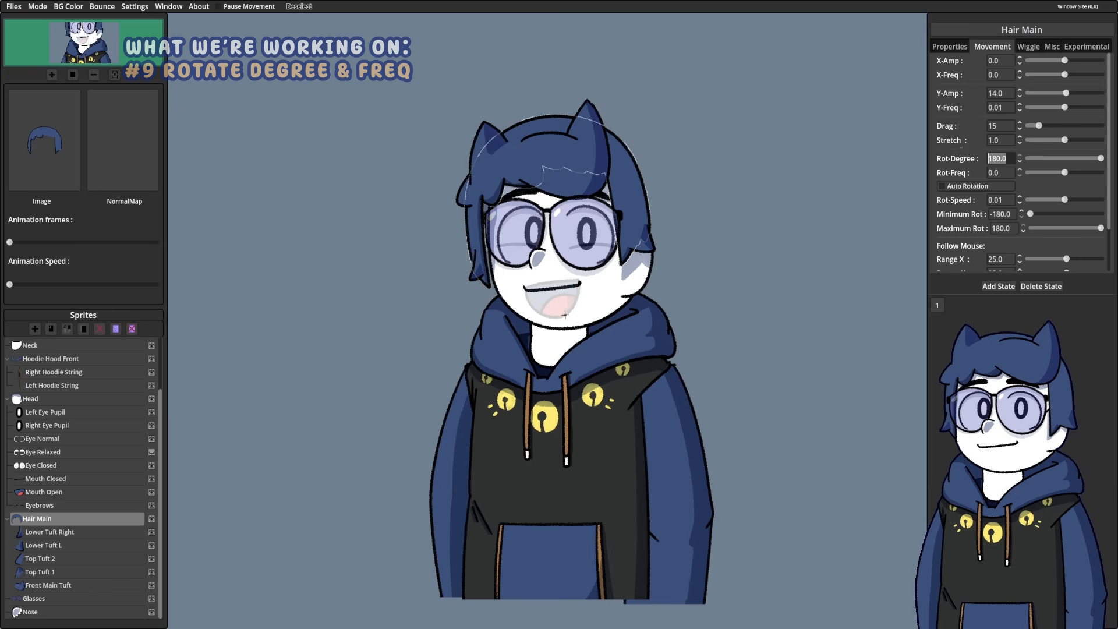
pyautogui.click(1004, 173)
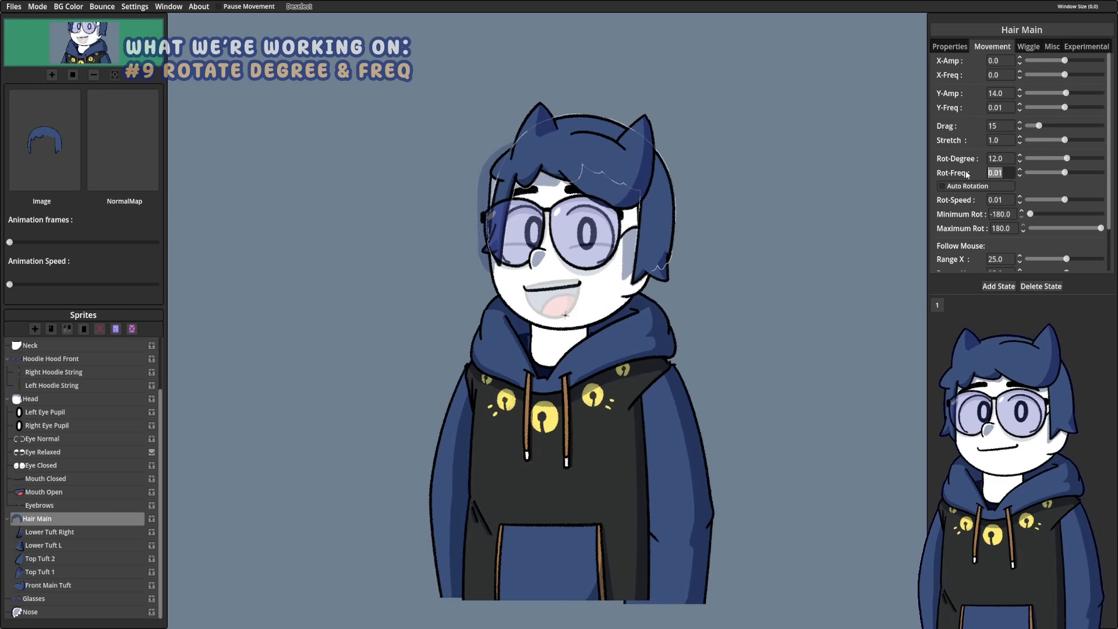
pyautogui.write('0')
pyautogui.press('Return')
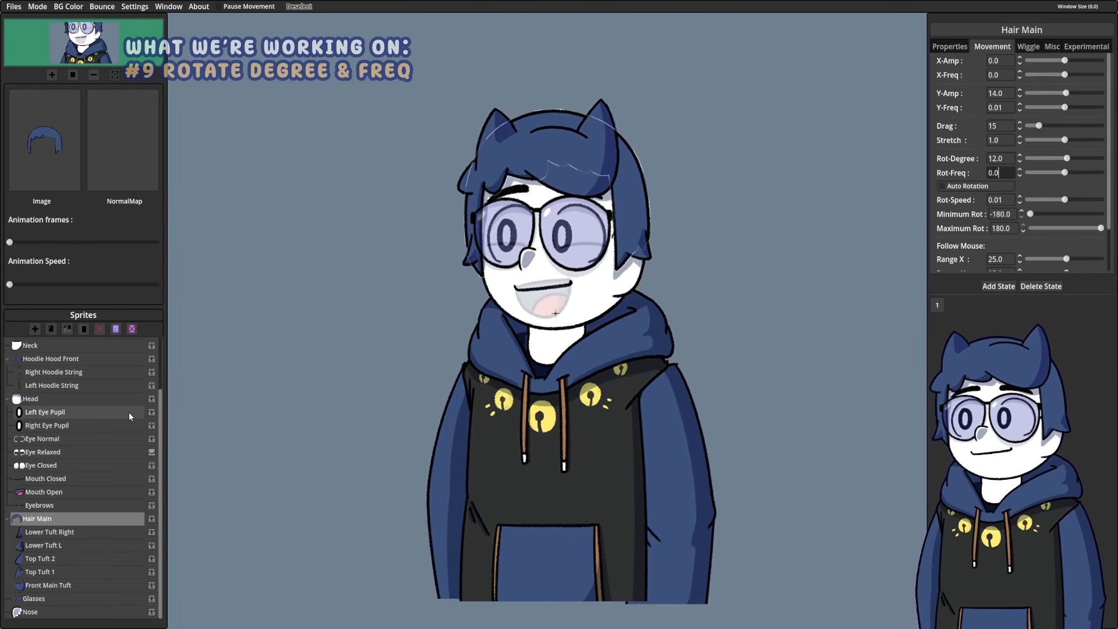
# Step: Compare the rotation, mouse-follow and squish values of the Right Arm and Left Arm sprites
pyautogui.click(70, 401)
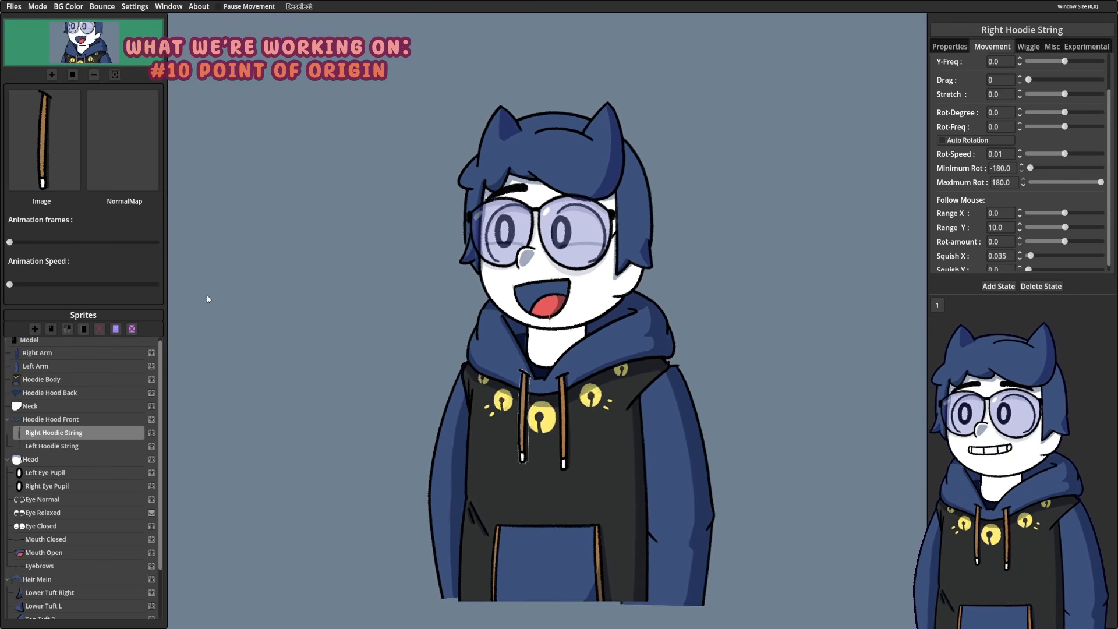
pyautogui.click(83, 353)
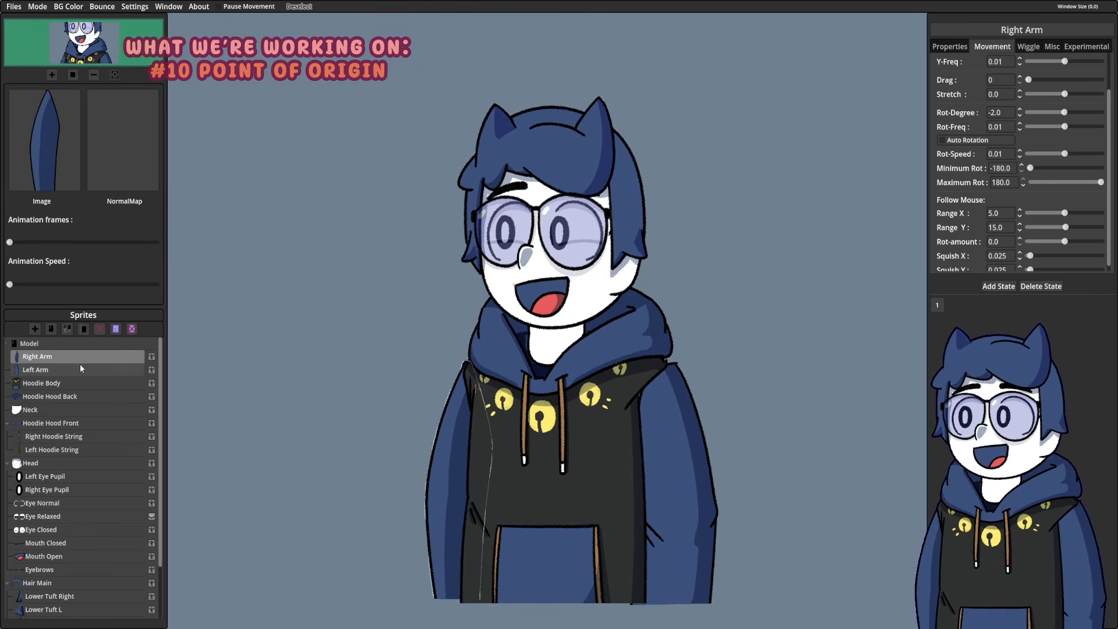
pyautogui.click(77, 370)
pyautogui.click(75, 357)
pyautogui.click(76, 370)
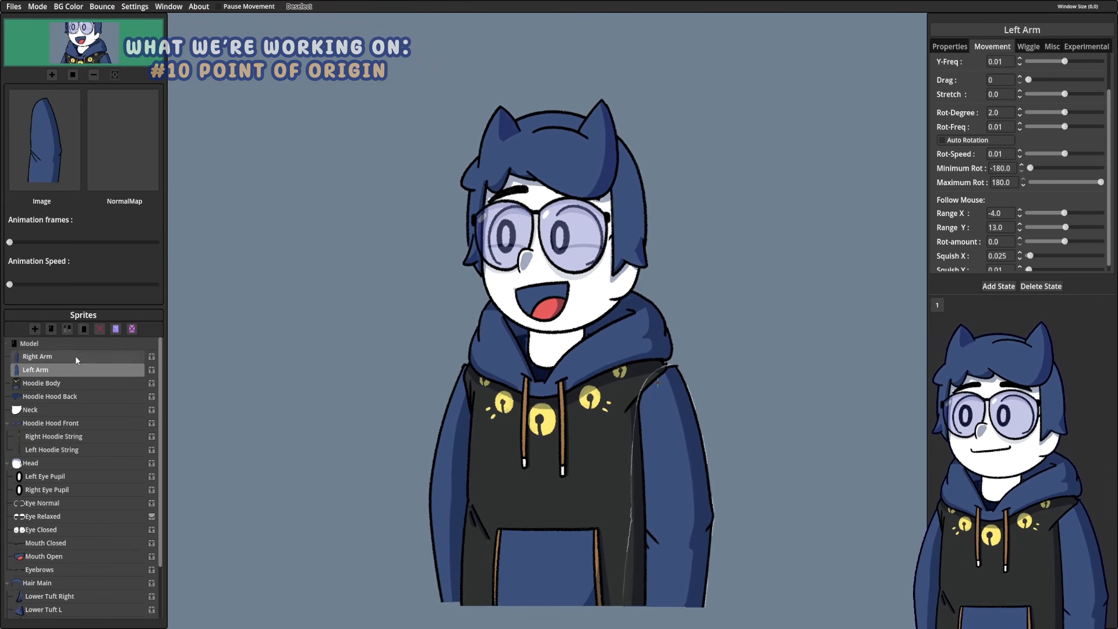
pyautogui.click(75, 357)
pyautogui.click(75, 367)
pyautogui.click(75, 357)
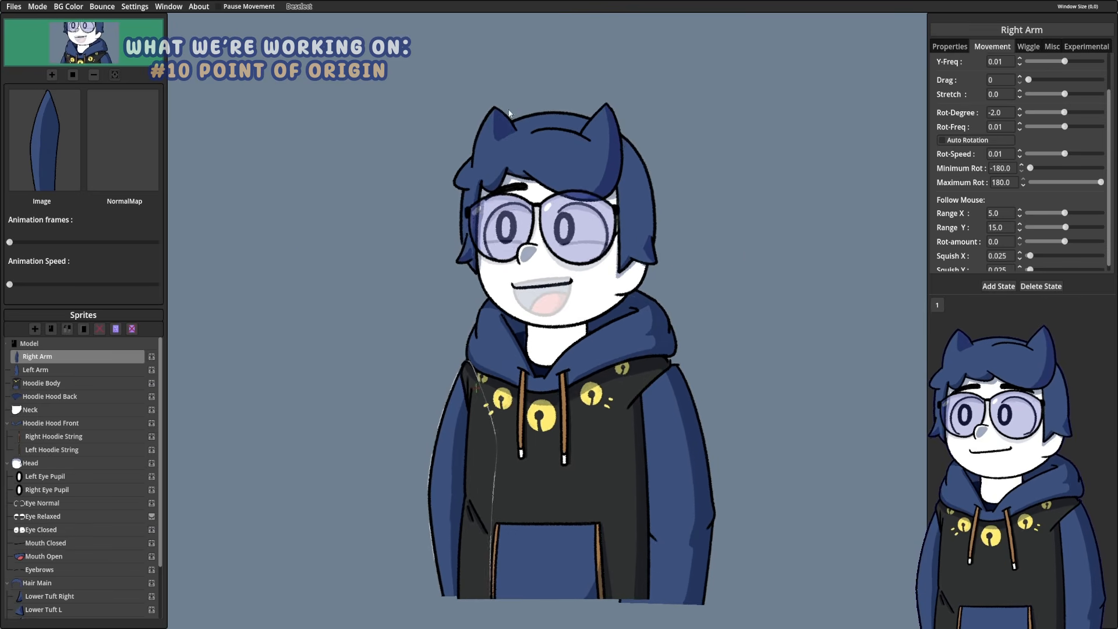
# Step: Set Rot-Degree to 5 on the Right Hoodie String and -5 on the Left Hoodie String, pausing and resuming movement to check the pivot
pyautogui.click(53, 437)
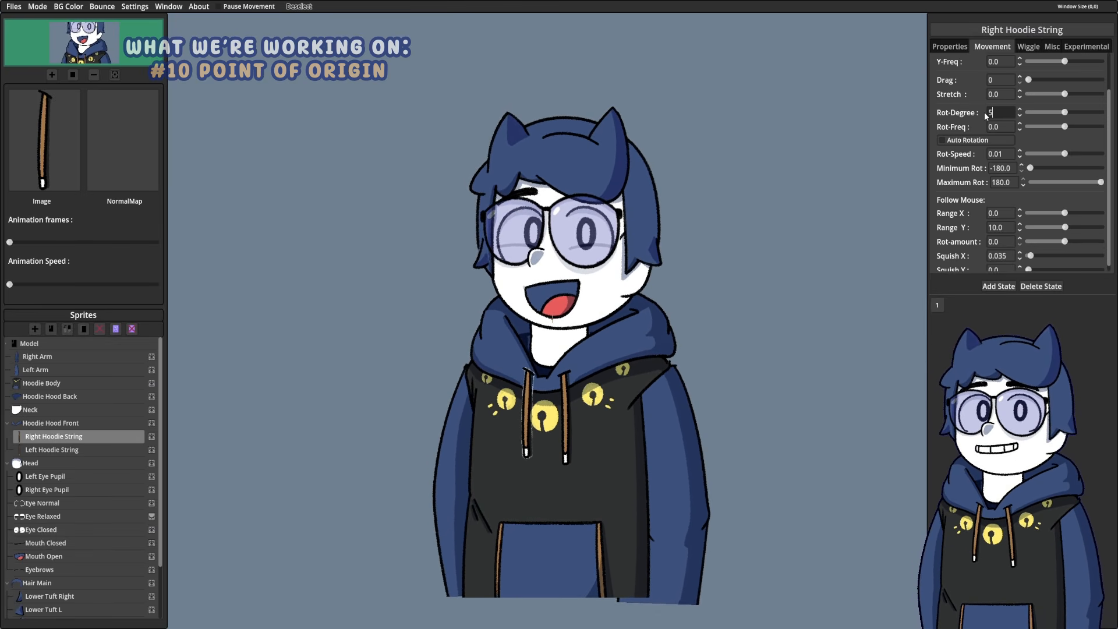
pyautogui.press('Return')
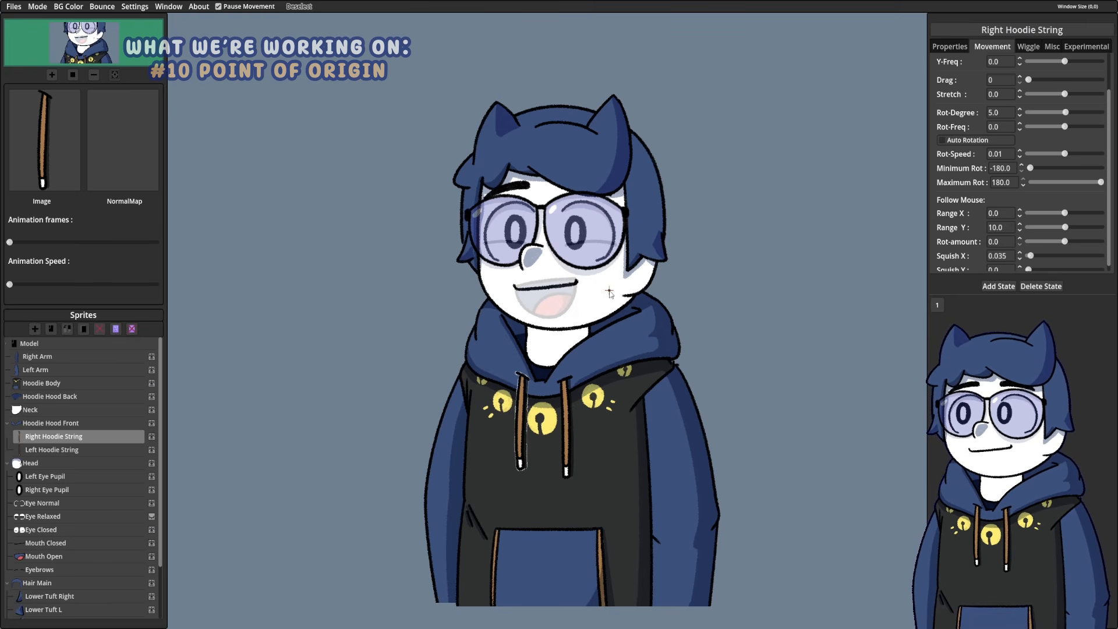
pyautogui.click(232, 7)
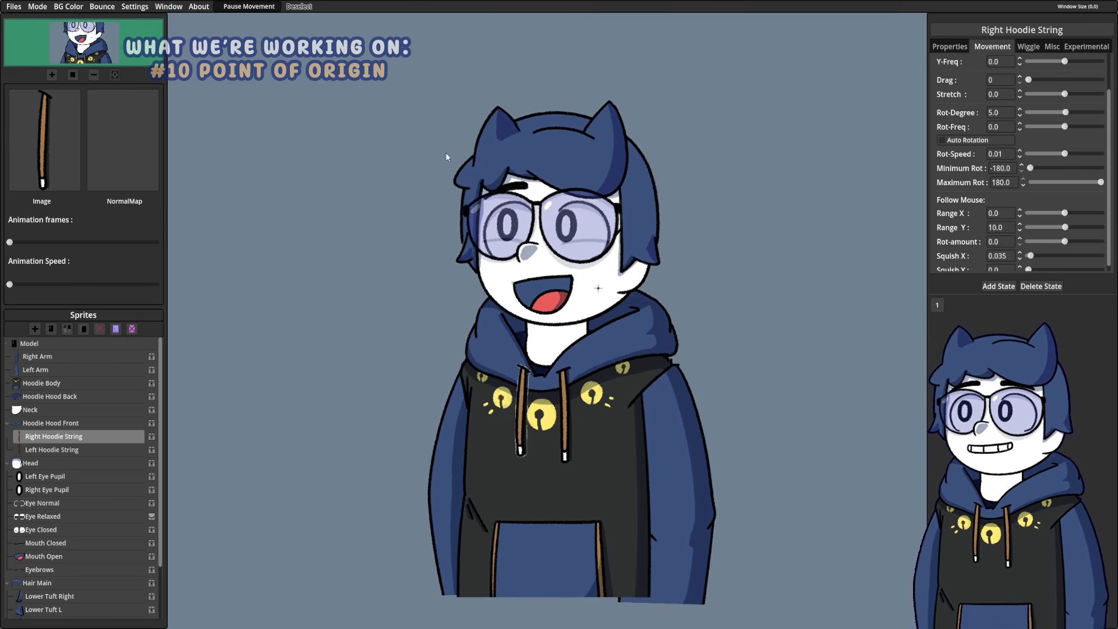
pyautogui.click(233, 7)
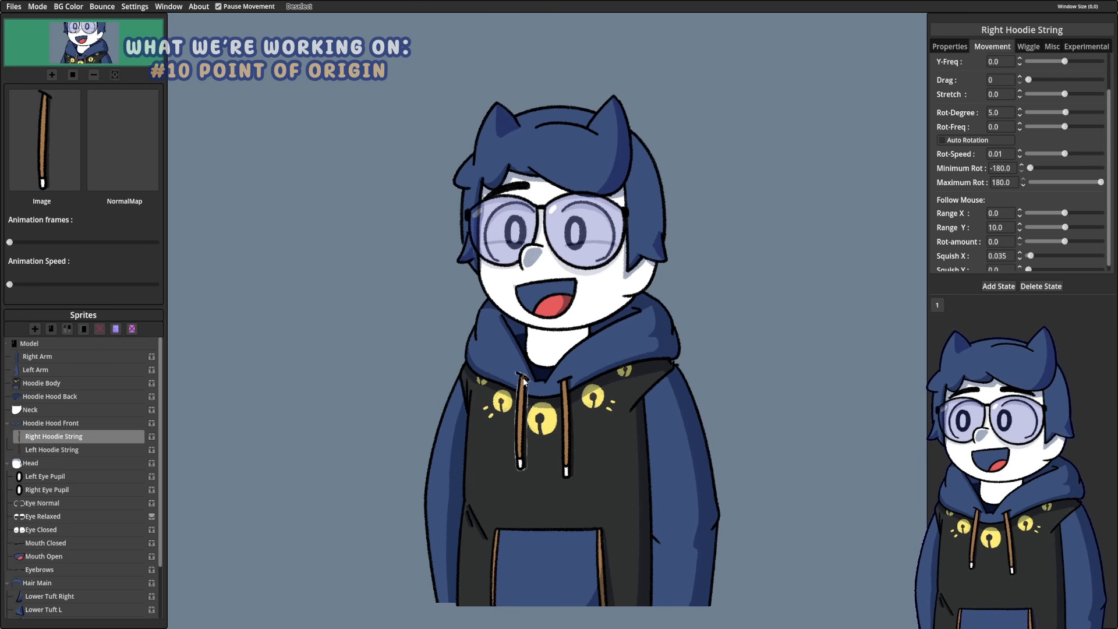
pyautogui.click(237, 8)
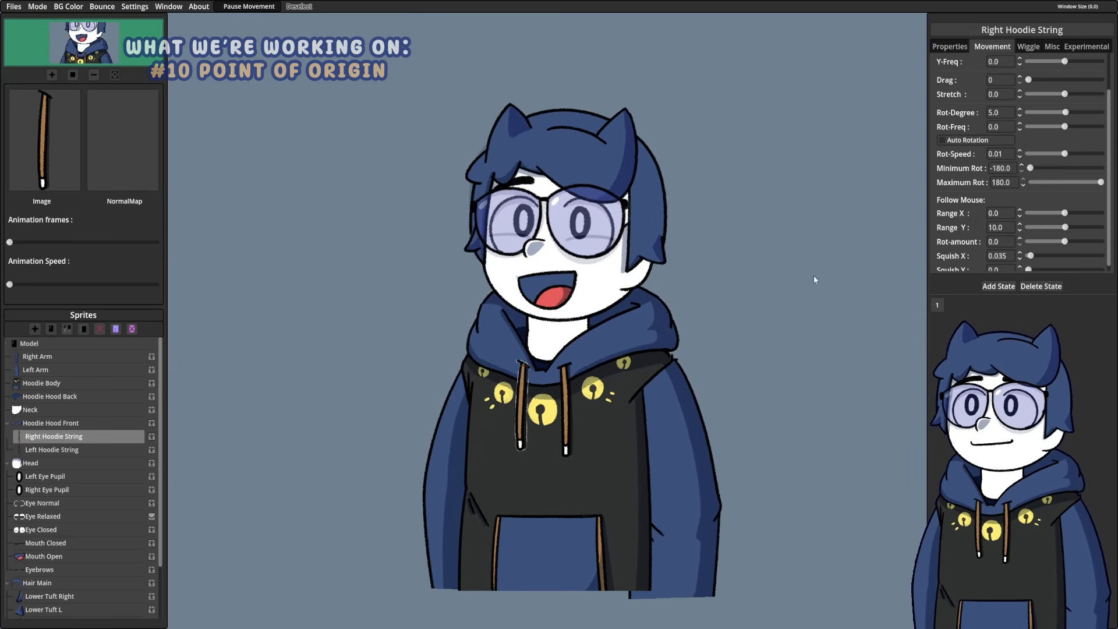
pyautogui.click(87, 450)
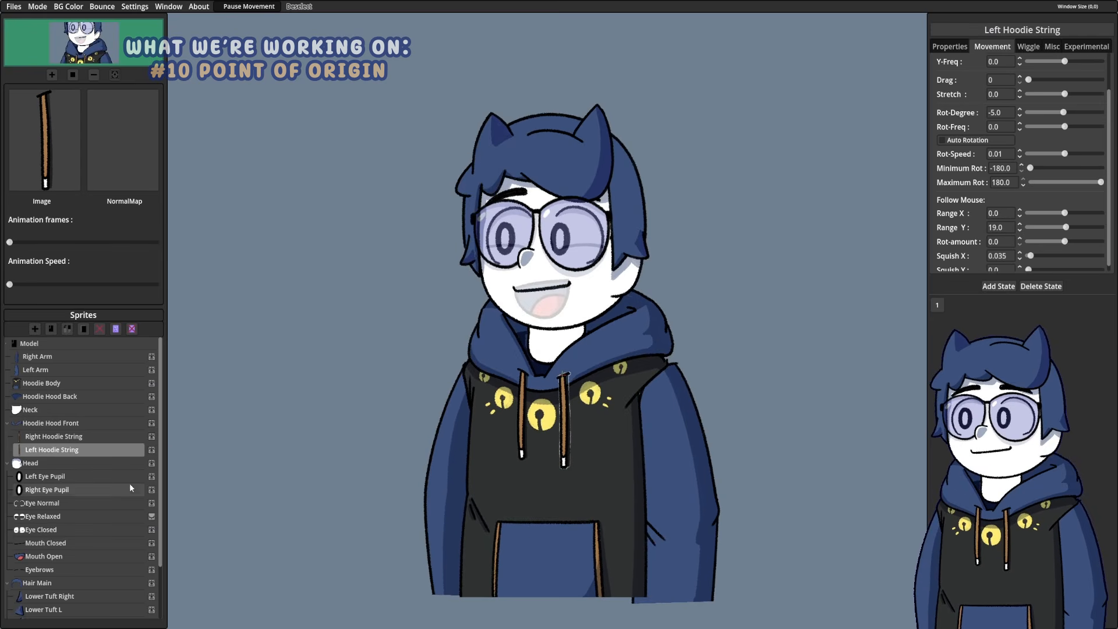
# Step: Examine the rotation values and points of origin of Hair Main, its lower and top tufts and Front Main Tuft
pyautogui.scroll(-1, 128, 454)
pyautogui.scroll(-1, 127, 449)
pyautogui.click(67, 532)
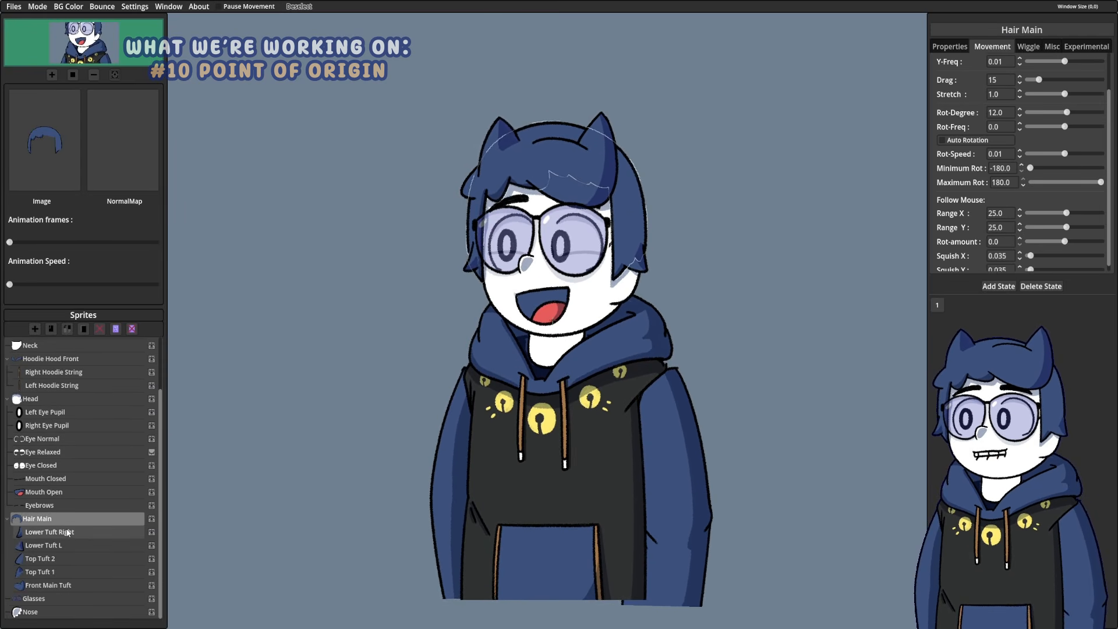
pyautogui.click(71, 541)
pyautogui.click(69, 558)
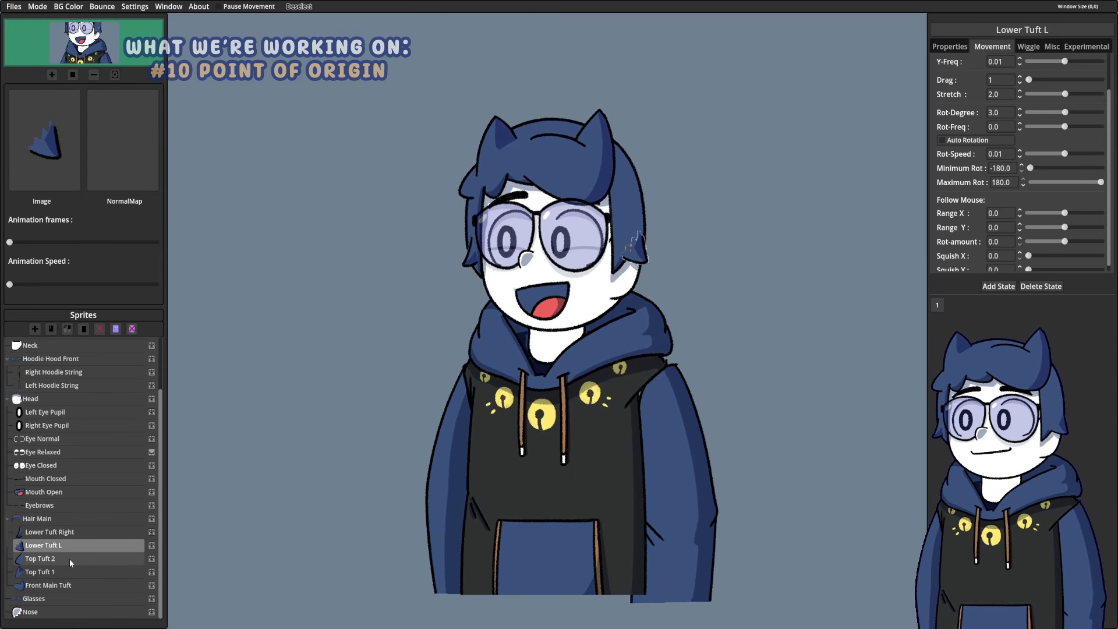
pyautogui.click(69, 574)
pyautogui.click(69, 585)
pyautogui.click(66, 560)
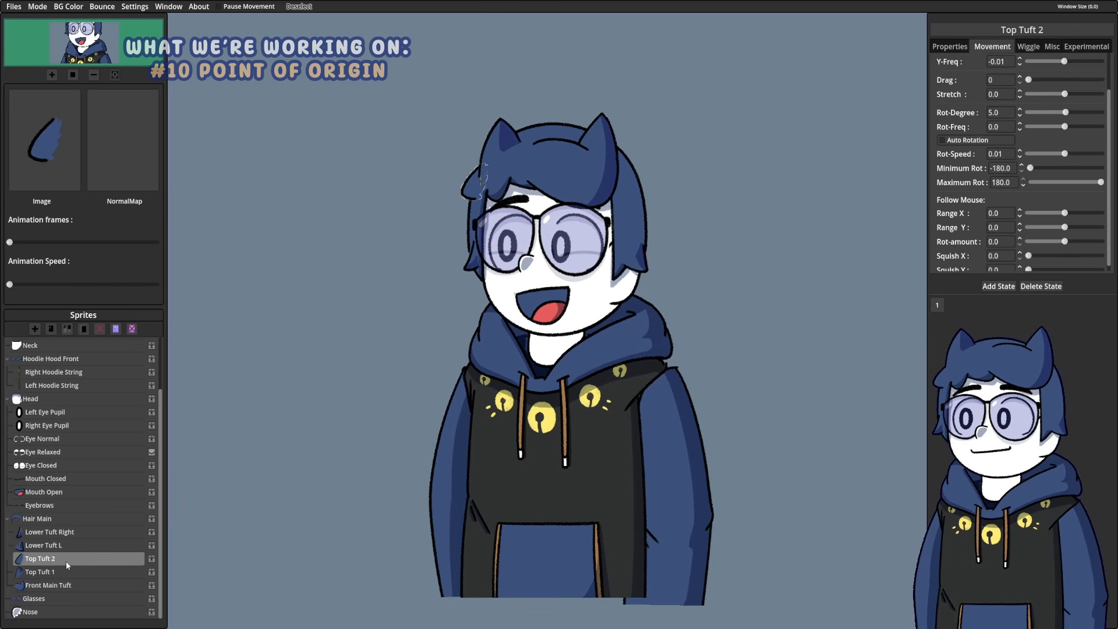
pyautogui.click(68, 572)
pyautogui.click(71, 531)
pyautogui.click(71, 545)
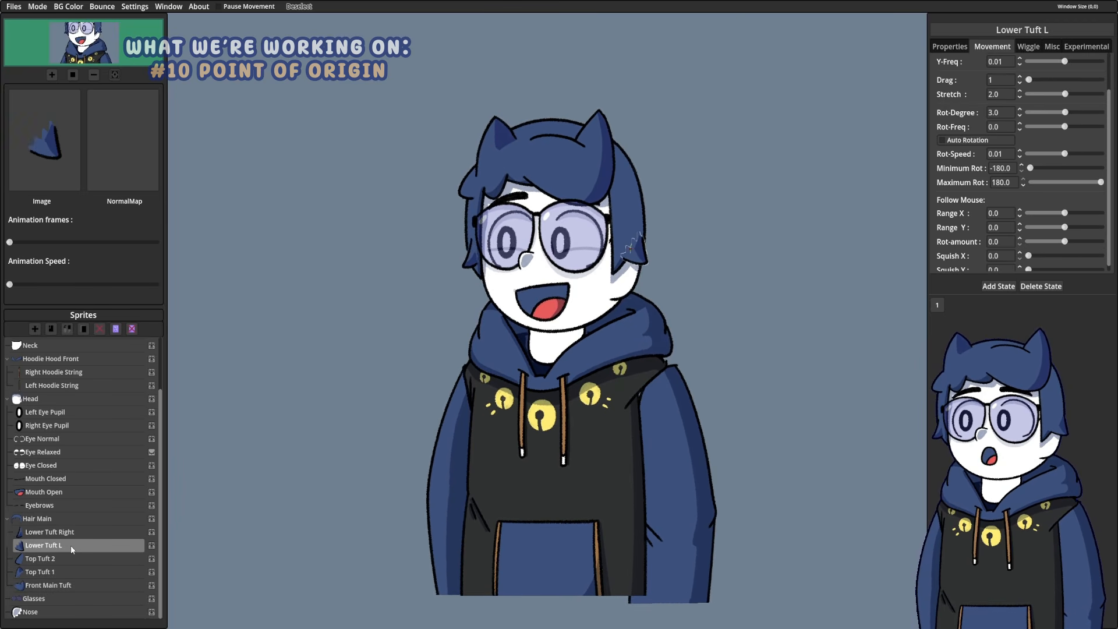
pyautogui.click(71, 558)
pyautogui.click(76, 533)
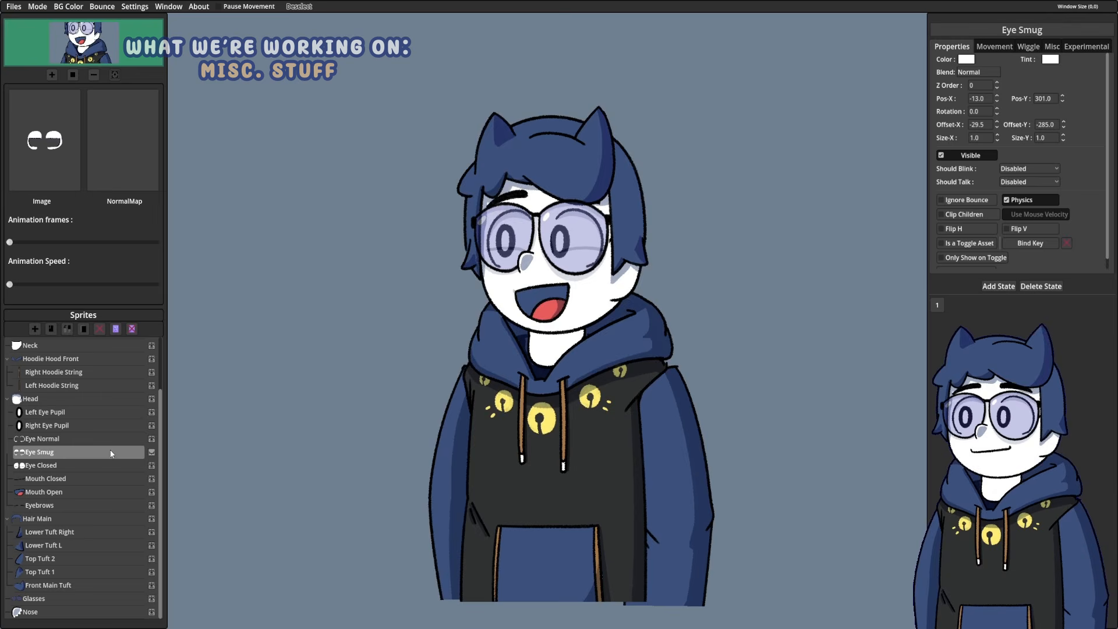
# Step: Hide the Glasses, show the Eye Smug sprite and make it a toggle asset bound to Kp 1
pyautogui.click(151, 598)
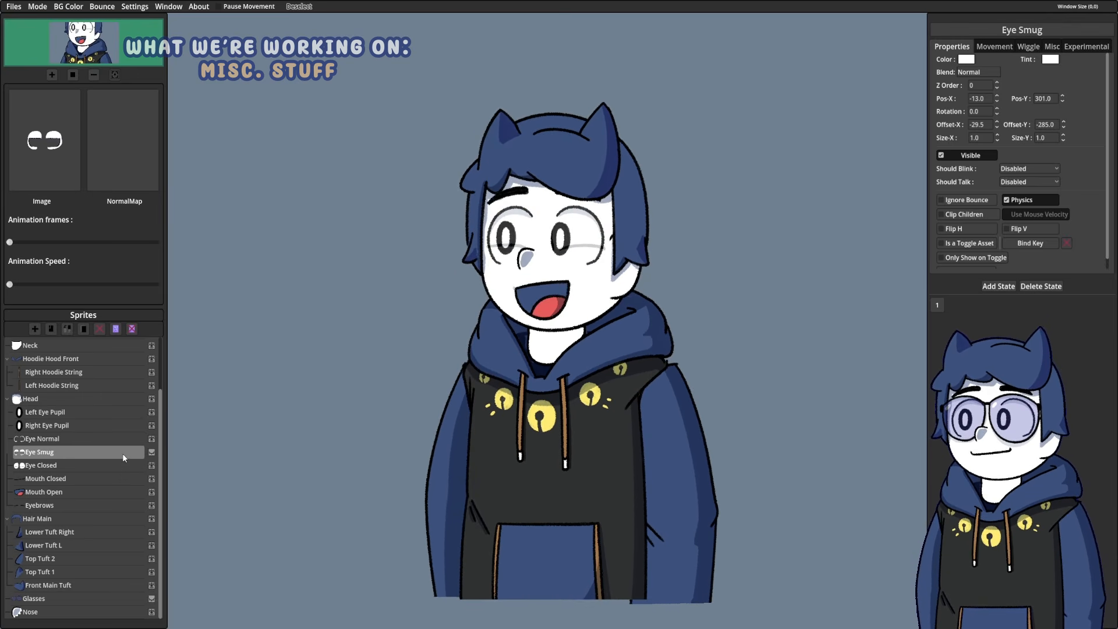
pyautogui.click(150, 453)
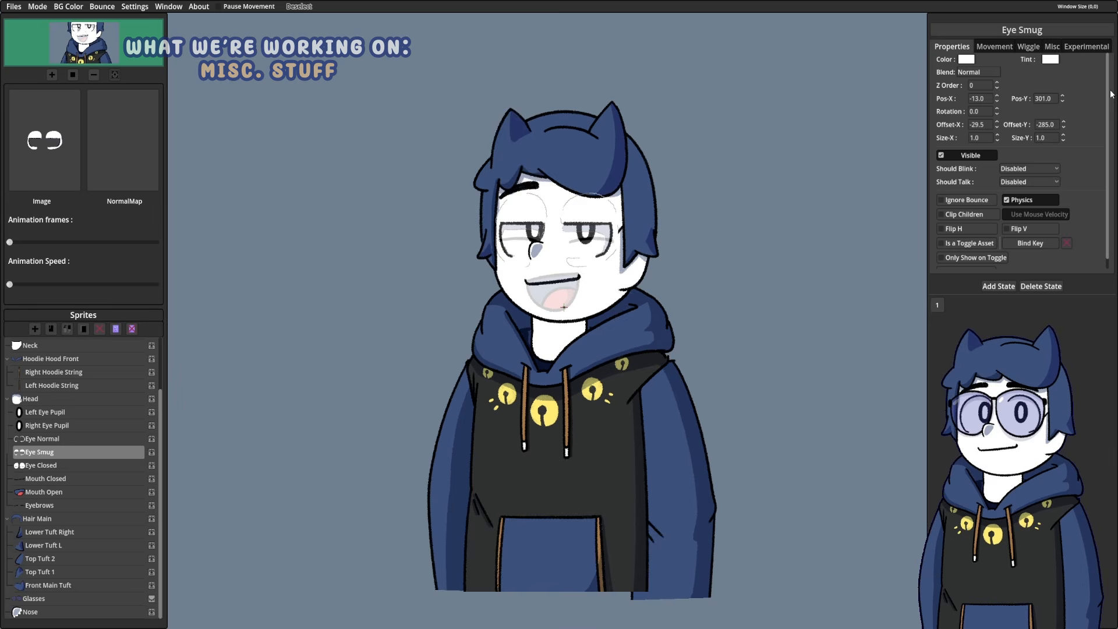
pyautogui.scroll(-1, 1101, 116)
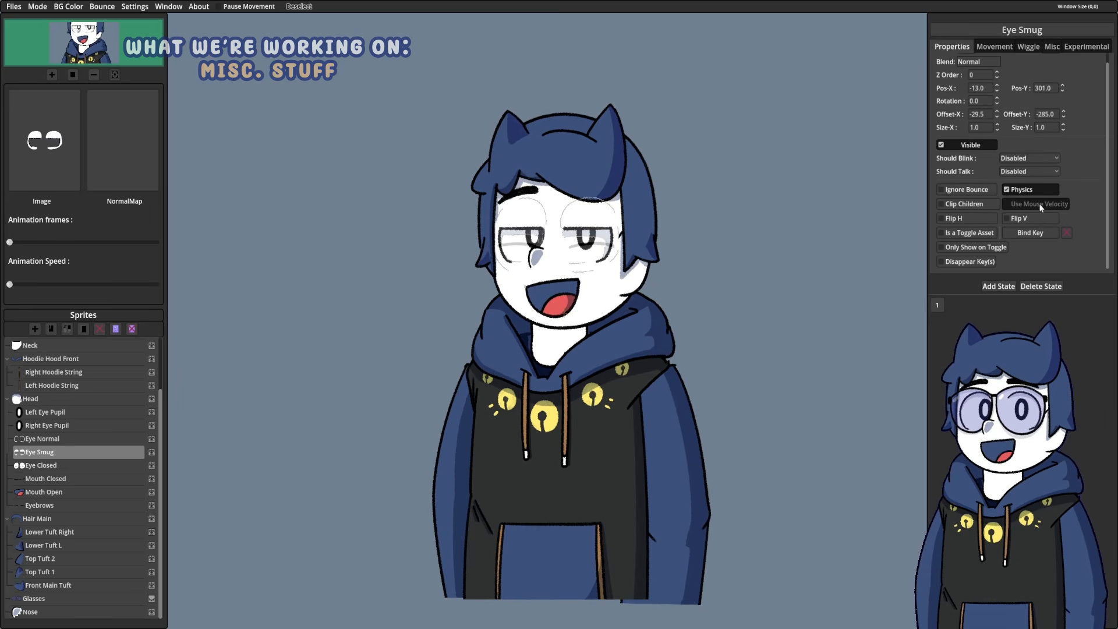
pyautogui.click(942, 234)
pyautogui.click(1031, 232)
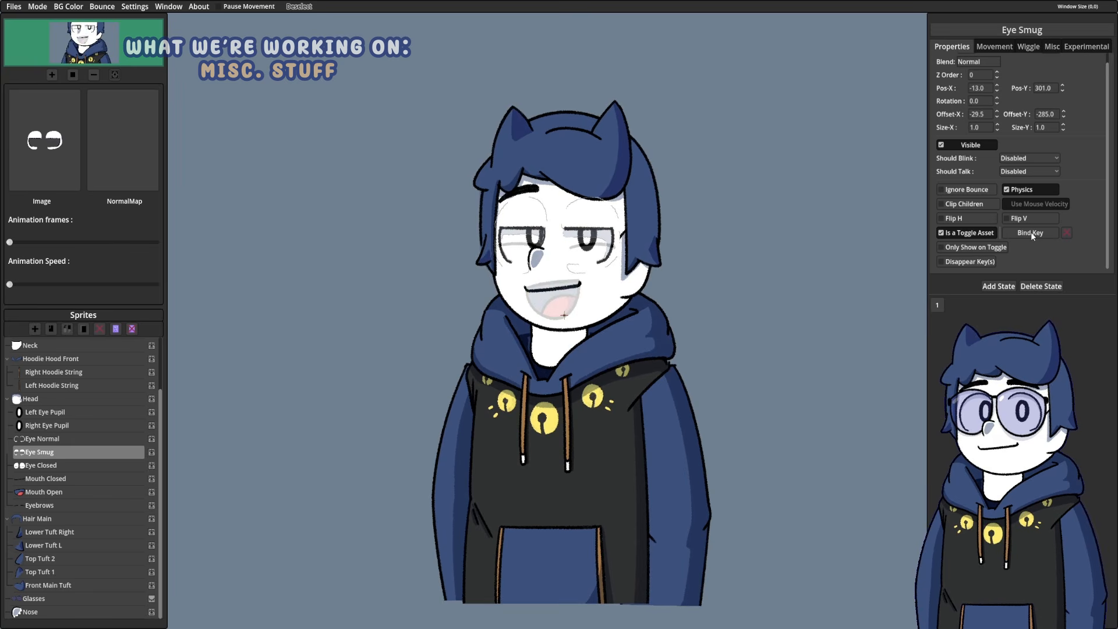
pyautogui.press('KP_1')
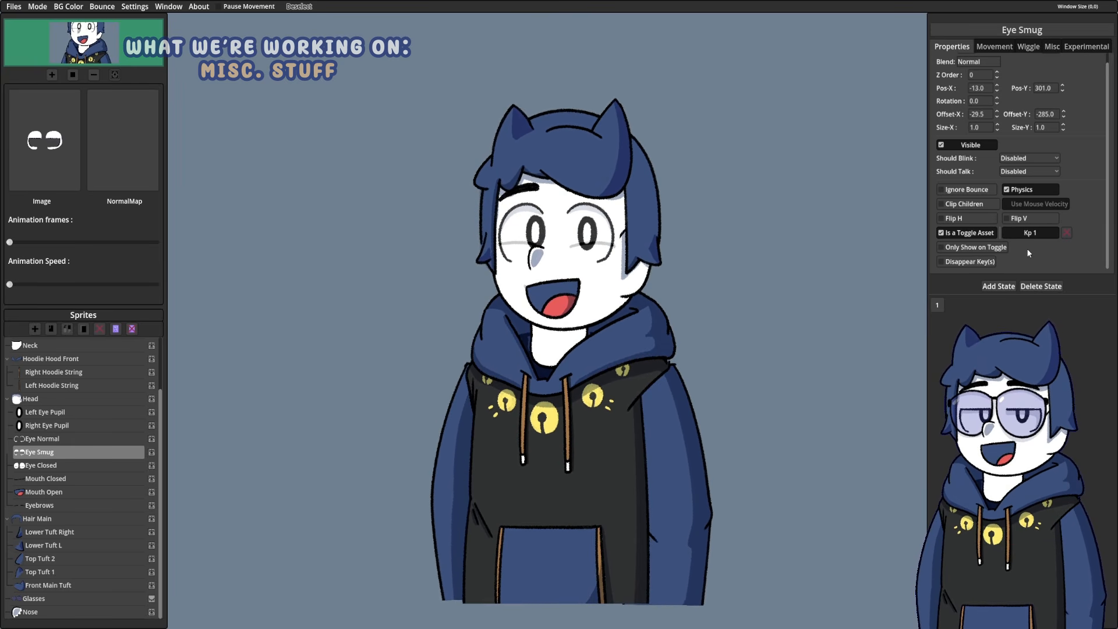
# Step: Test the Kp 1 toggle by repeatedly switching the Eye Smug sprite on and off
pyautogui.press('KP_1')
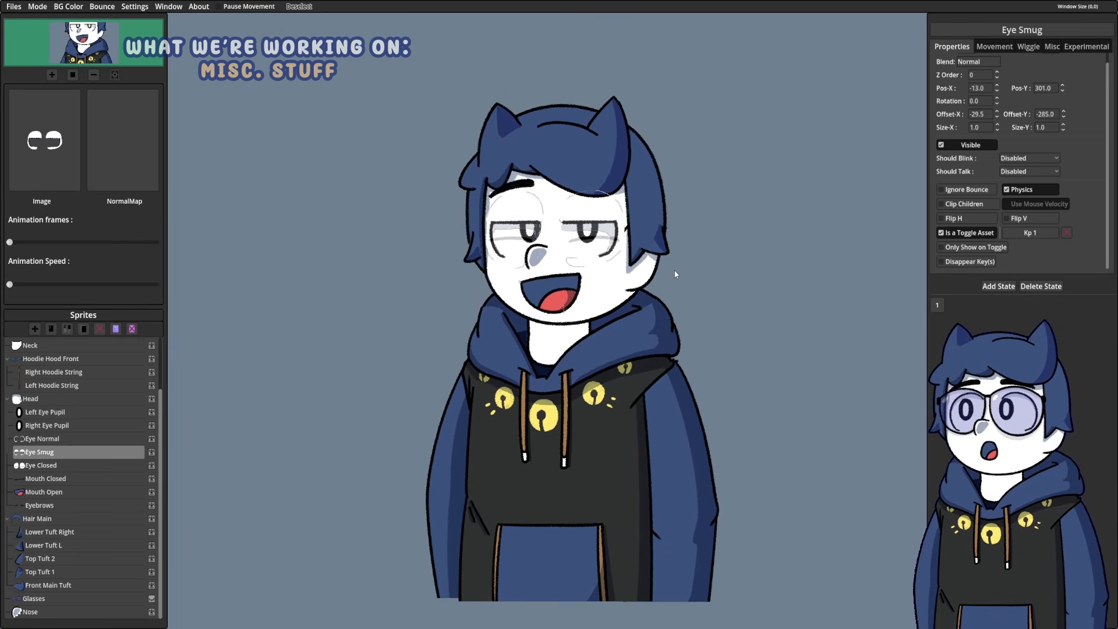
pyautogui.press('KP_1')
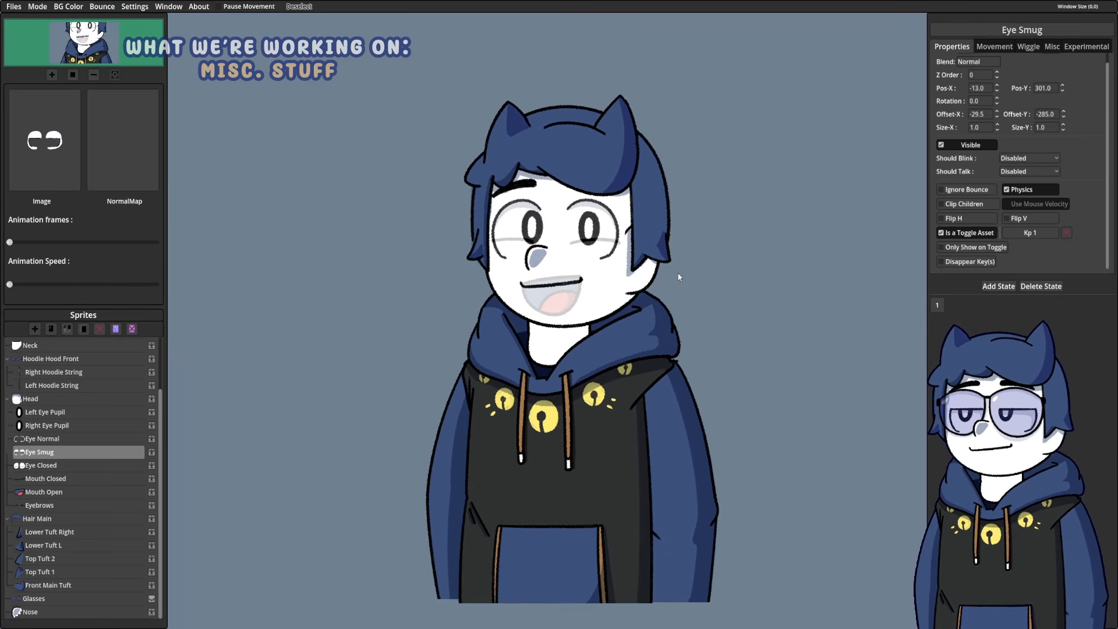
pyautogui.press('KP_1')
pyautogui.press('KP_1')
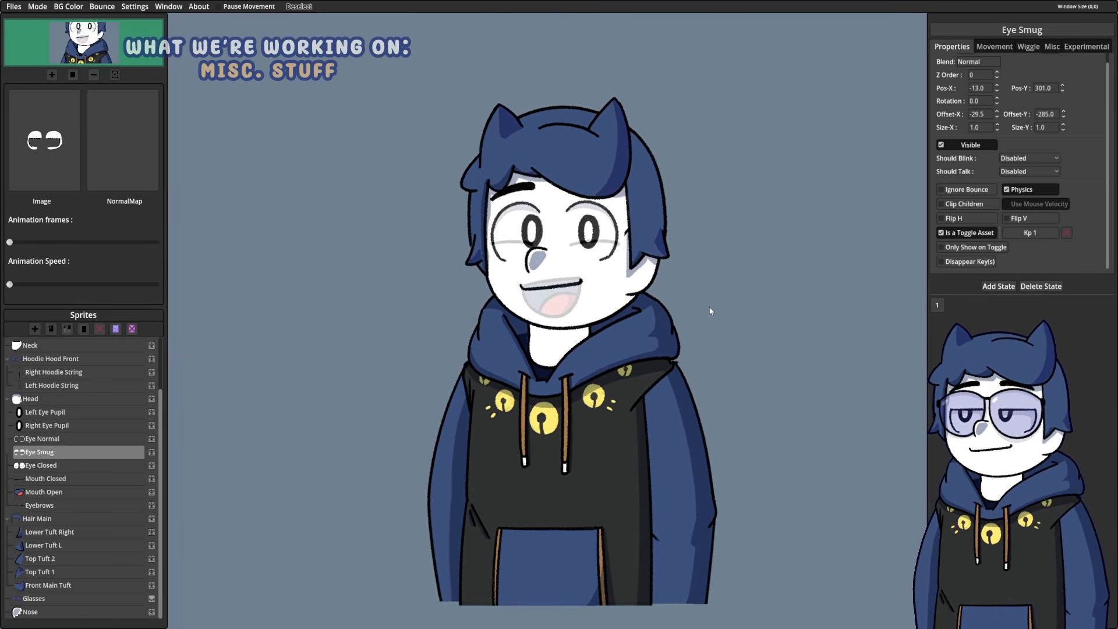
pyautogui.press('KP_1')
pyautogui.press('KP_1')
pyautogui.press('KP_1')
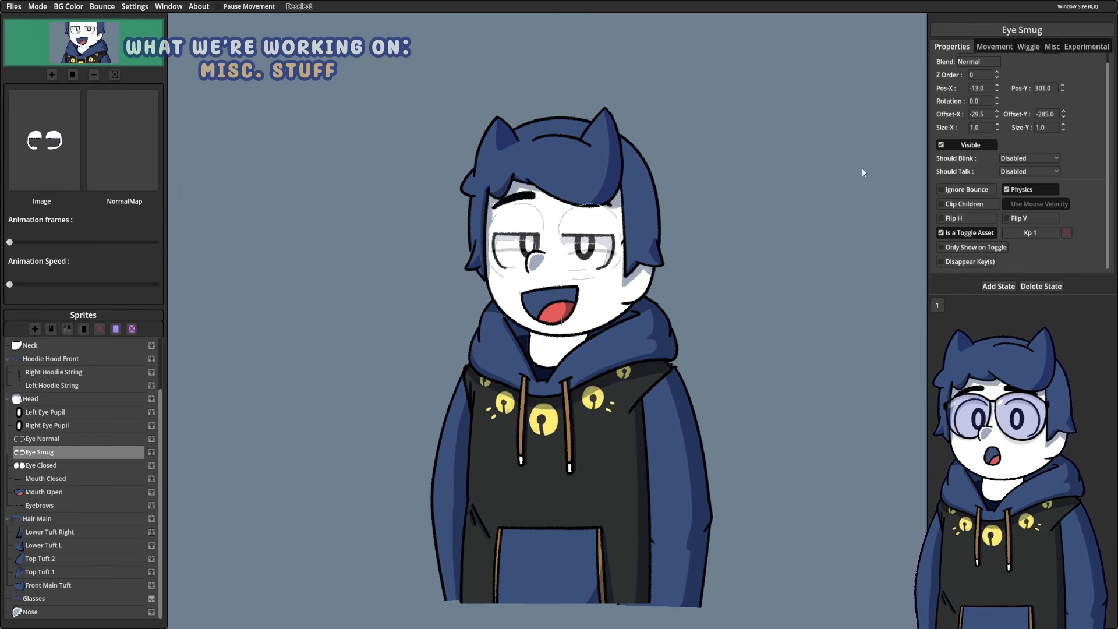
pyautogui.press('KP_1')
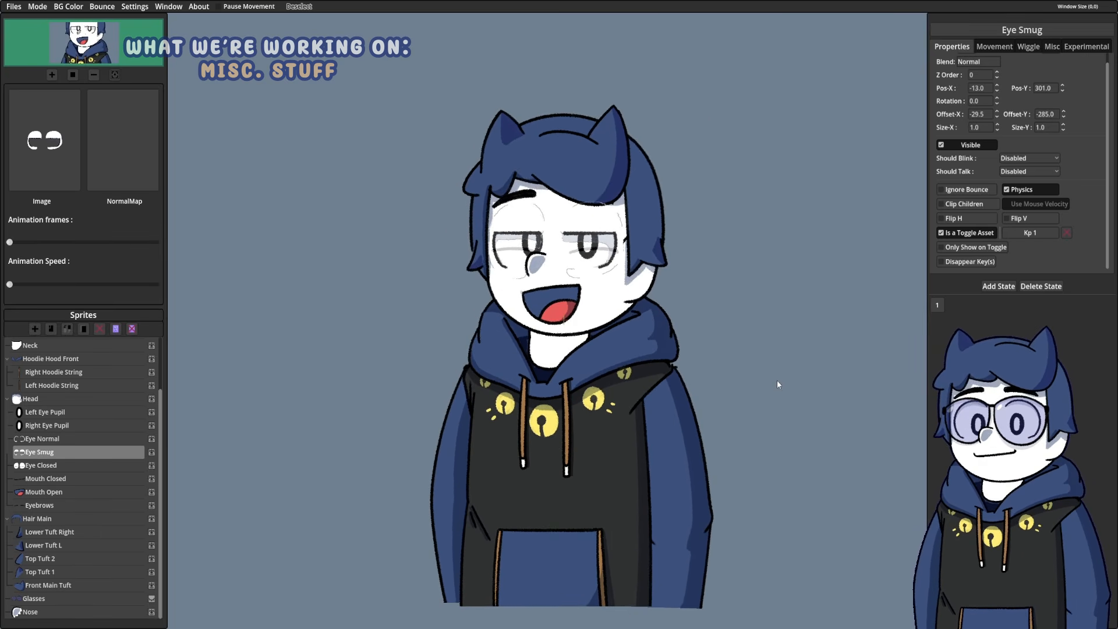
pyautogui.press('KP_1')
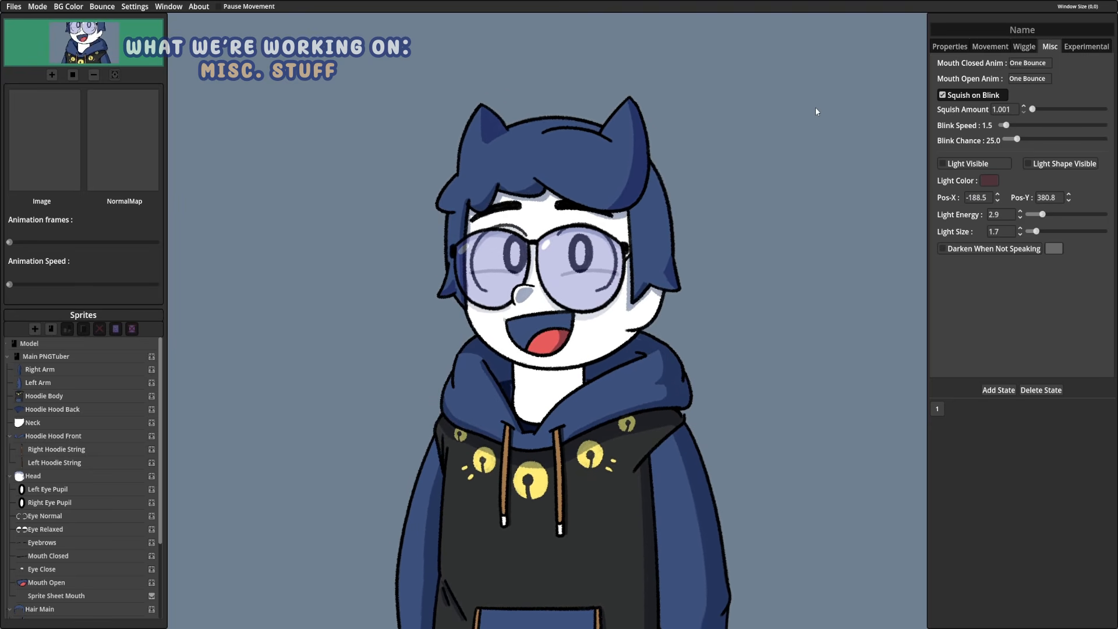
# Step: Set the model's Bounce Amount to 149, keeping the settings window clear of the avatar, and close the bounce settings
pyautogui.click(99, 7)
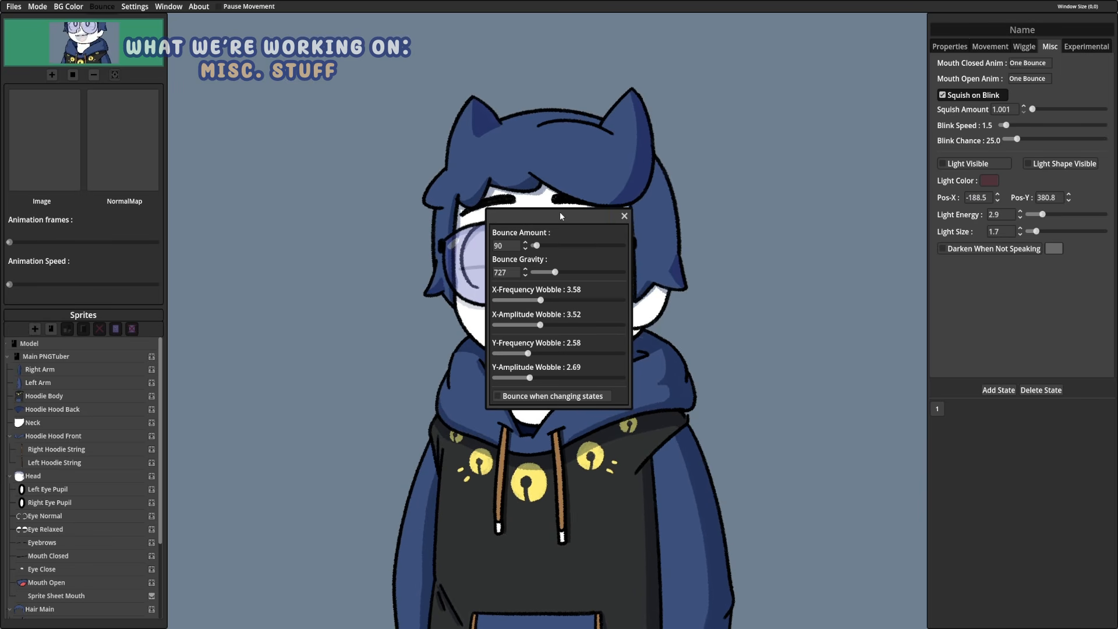
pyautogui.moveTo(560, 215); pyautogui.dragTo(800, 228)
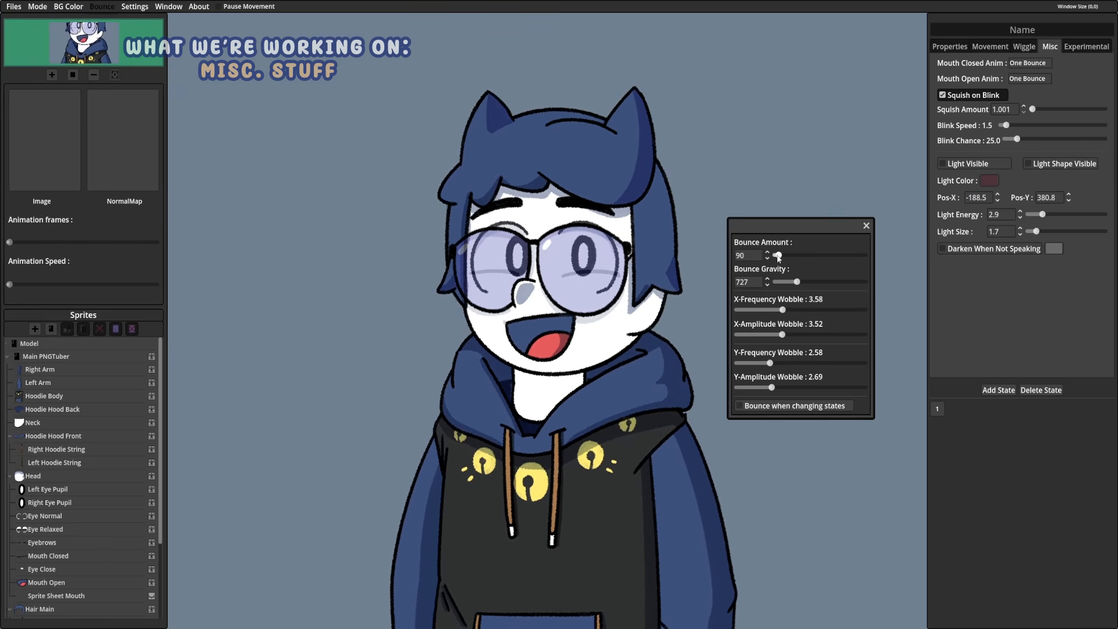
pyautogui.moveTo(779, 257)
pyautogui.mouseDown()
pyautogui.moveTo(814, 259)
pyautogui.moveTo(783, 260)
pyautogui.mouseUp()
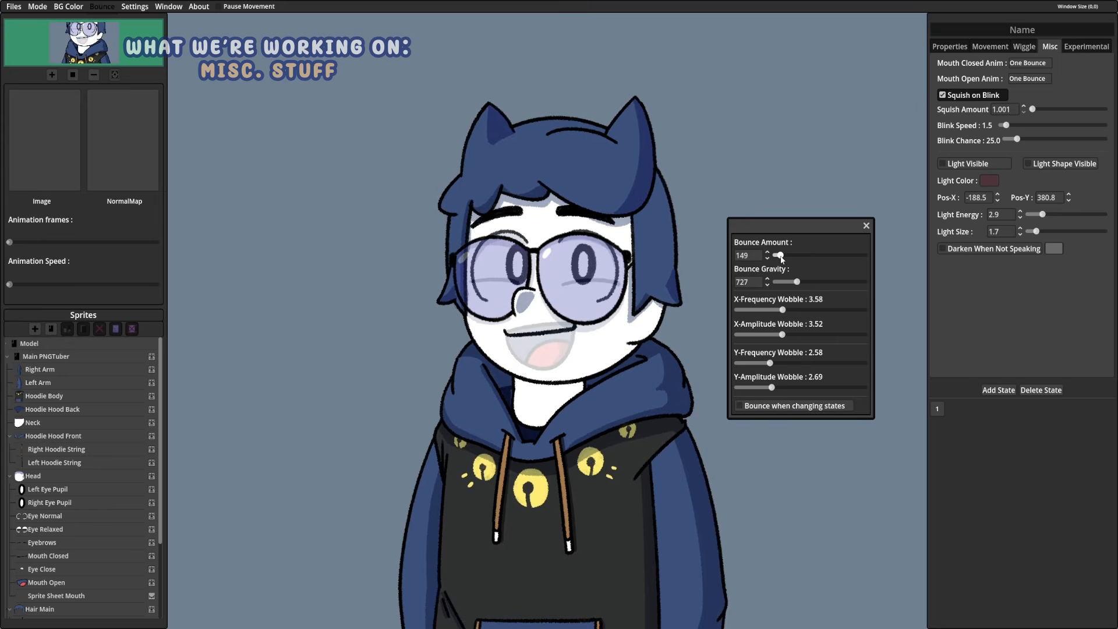
pyautogui.click(866, 226)
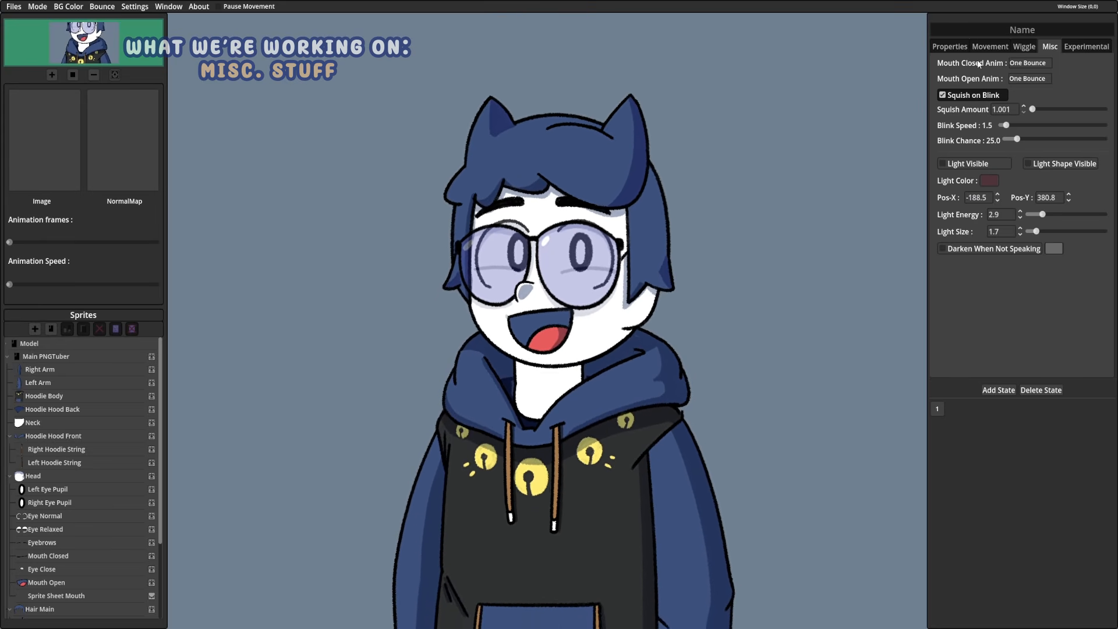
# Step: Set both the Mouth Closed and Mouth Open animations to Idle
pyautogui.click(1030, 62)
pyautogui.click(1028, 77)
pyautogui.click(1030, 78)
pyautogui.click(1028, 93)
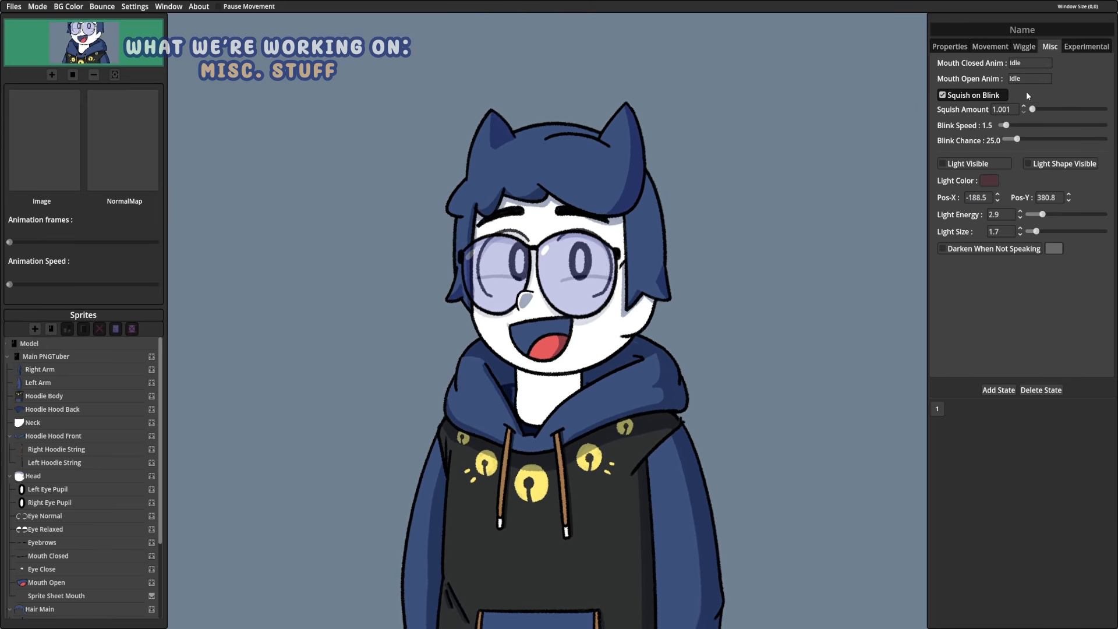